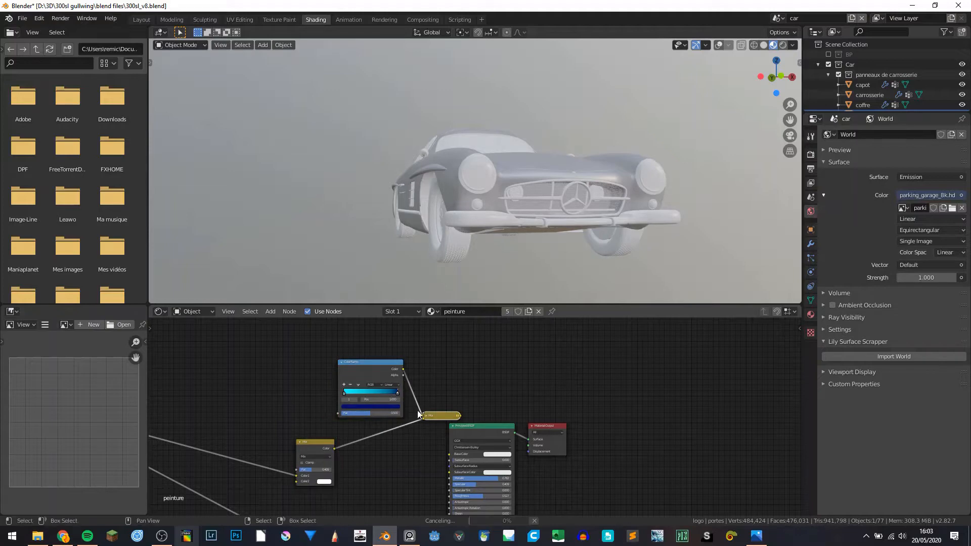
# - Delete the Mix node feeding the Principled BSDF and route the remaining Mix through the ColorRamp's Fac into Base Color
pyautogui.press('x')
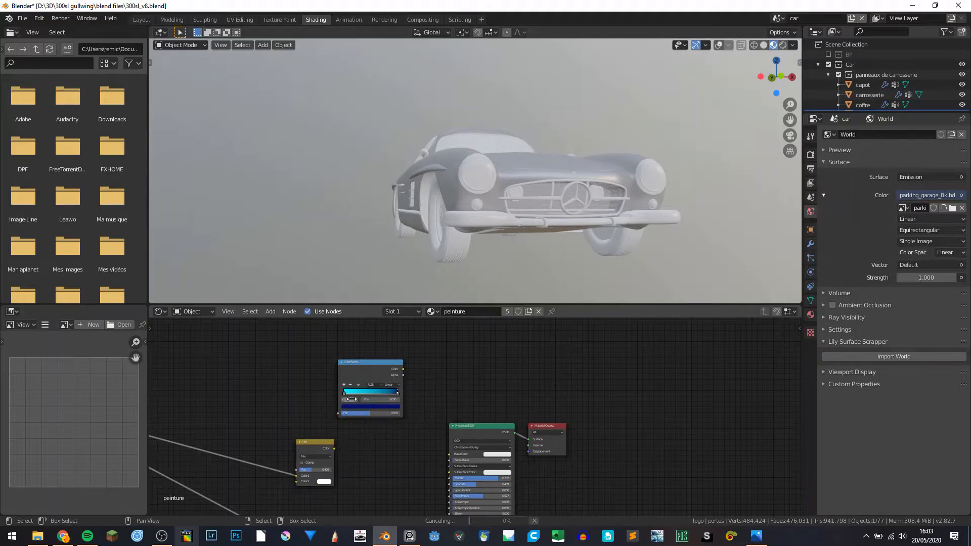
pyautogui.moveTo(334, 448); pyautogui.dragTo(337, 413)
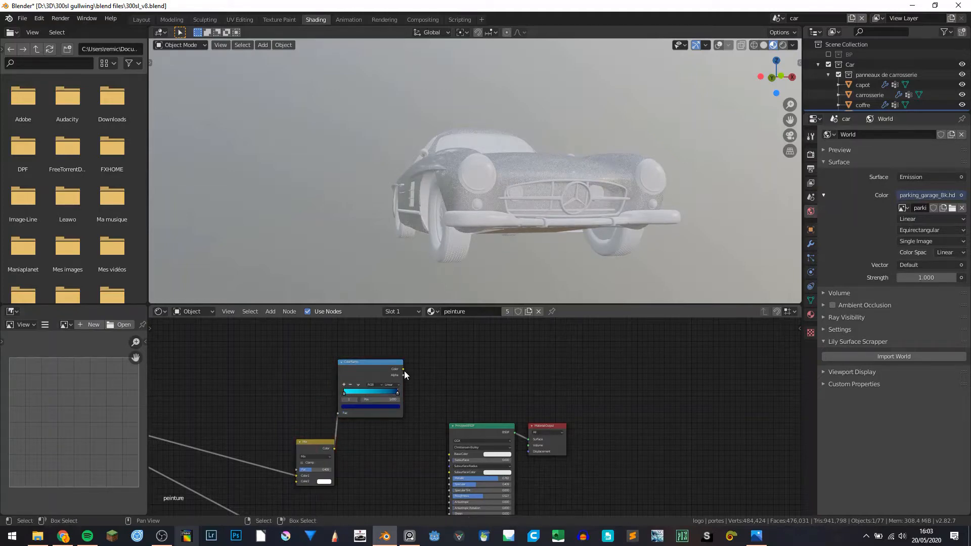
pyautogui.moveTo(403, 369); pyautogui.dragTo(449, 453)
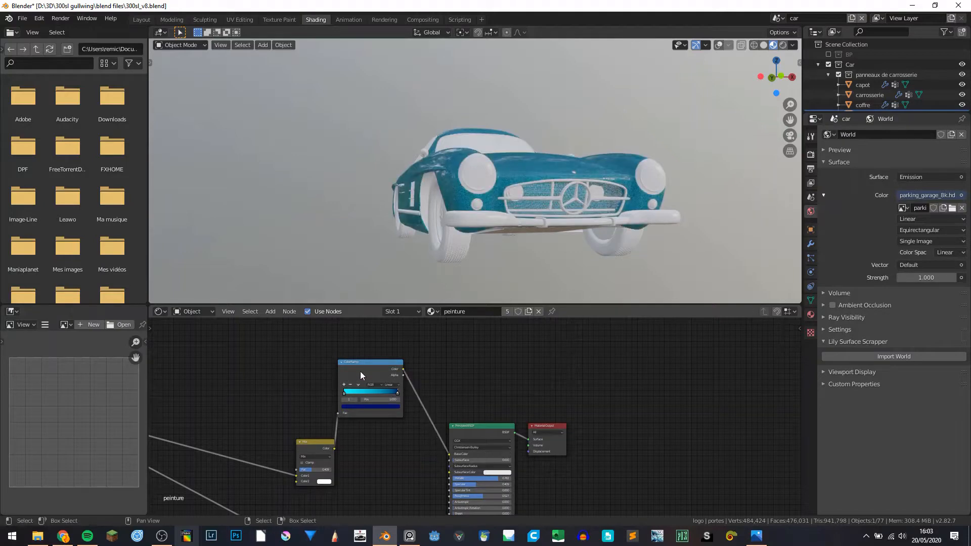
pyautogui.moveTo(360, 371); pyautogui.dragTo(387, 431)
pyautogui.moveTo(311, 477); pyautogui.dragTo(362, 464, button='middle')
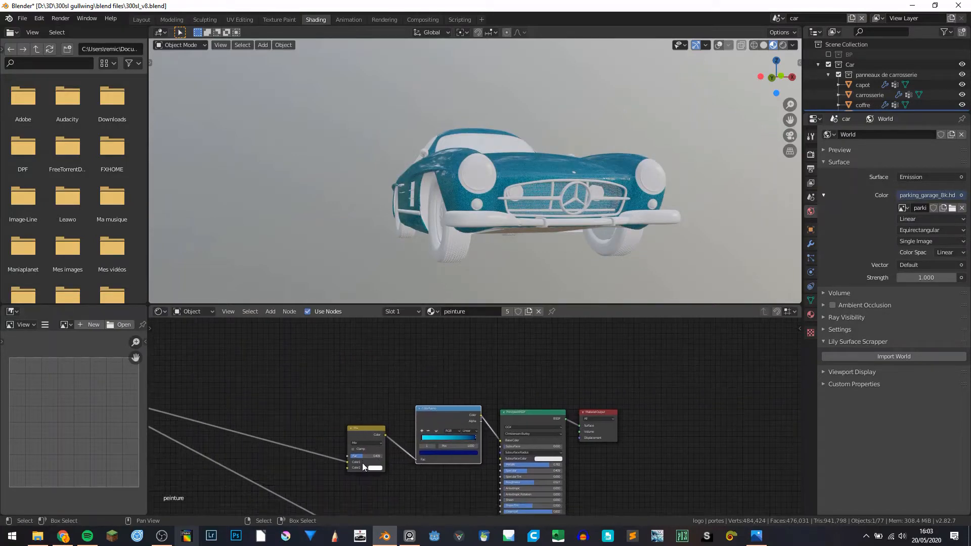
# - Raise the Mix node's factor to turn the car paint dark blue and save the file
pyautogui.moveTo(366, 460); pyautogui.dragTo(380, 460)
pyautogui.moveTo(470, 253); pyautogui.dragTo(520, 187, button='middle')
pyautogui.scroll(2, 416, 201)
pyautogui.hotkey('ctrl', 's')
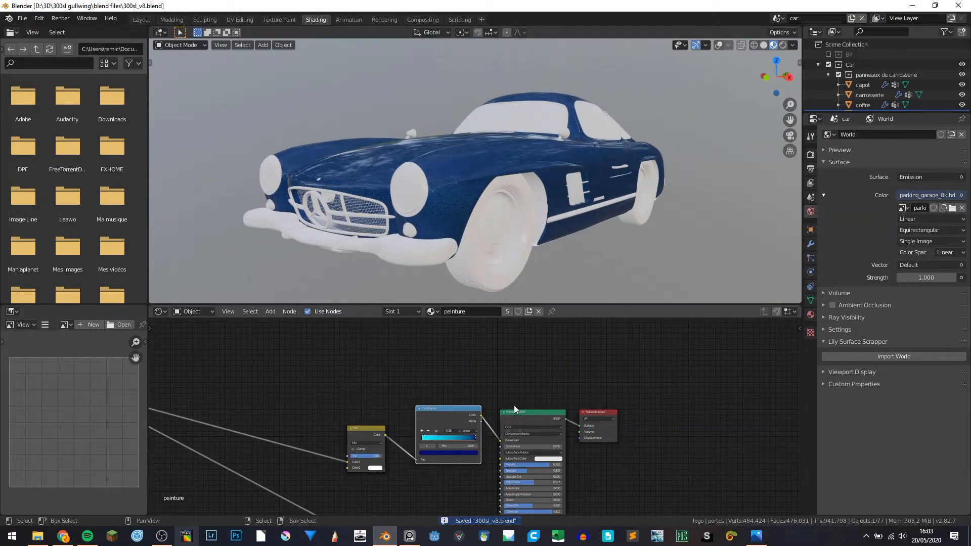
pyautogui.moveTo(476, 239); pyautogui.dragTo(461, 235, button='middle')
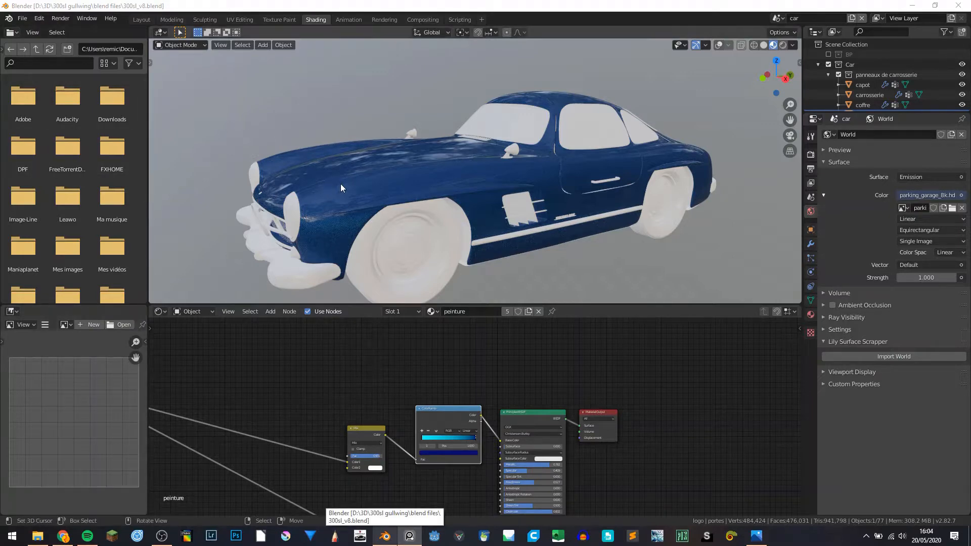
# - Create a new material named chrome on the front bumper
pyautogui.moveTo(355, 187); pyautogui.dragTo(375, 189, button='middle')
pyautogui.click(340, 248)
pyautogui.hotkey('shift', 'alt', 'z')
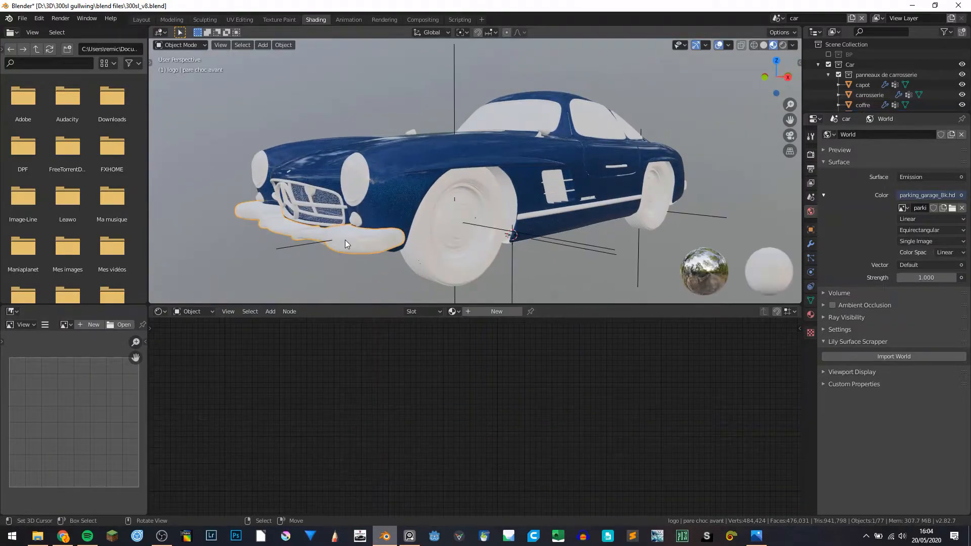
pyautogui.hotkey('shift', 'alt', 'z')
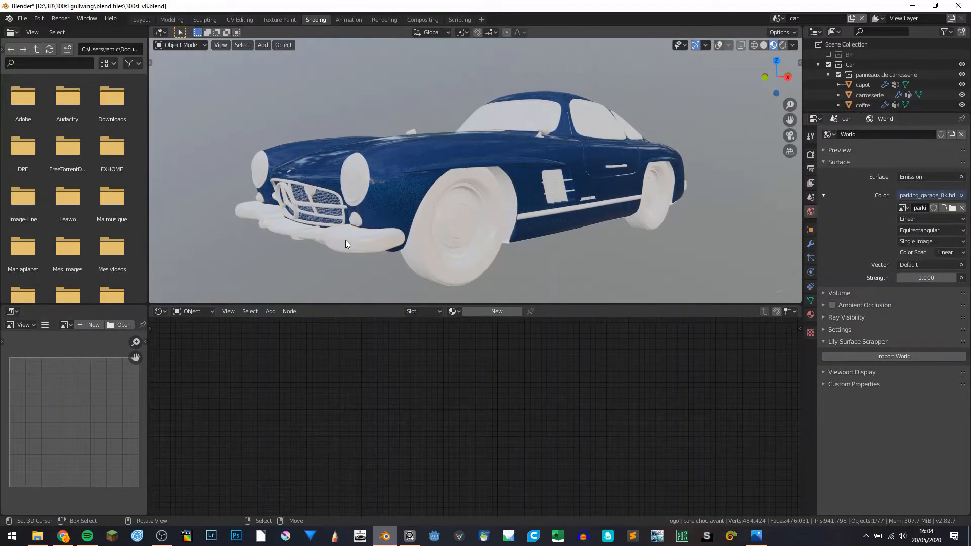
pyautogui.doubleClick(493, 312)
pyautogui.write('chr')
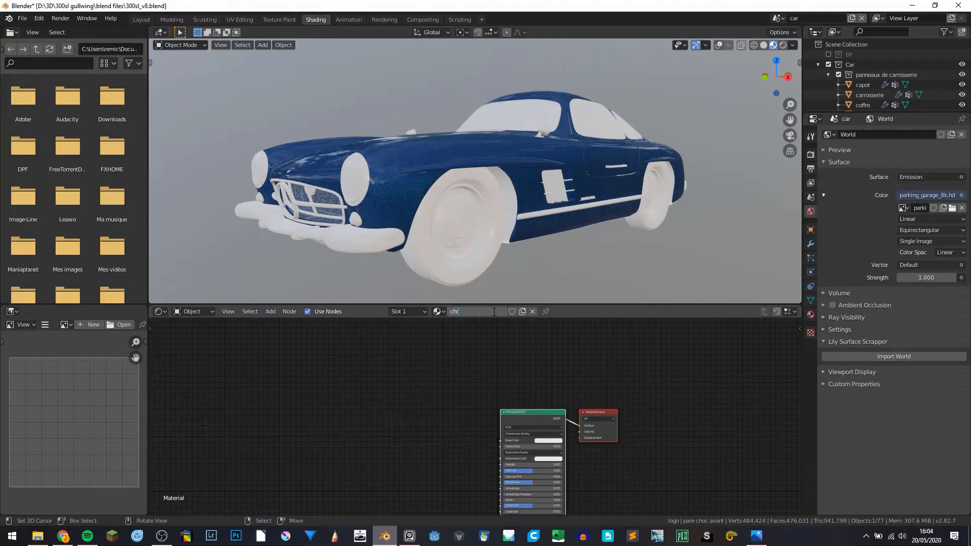
pyautogui.write('ome')
pyautogui.press('Return')
pyautogui.hotkey('shift', 'alt', 'z')
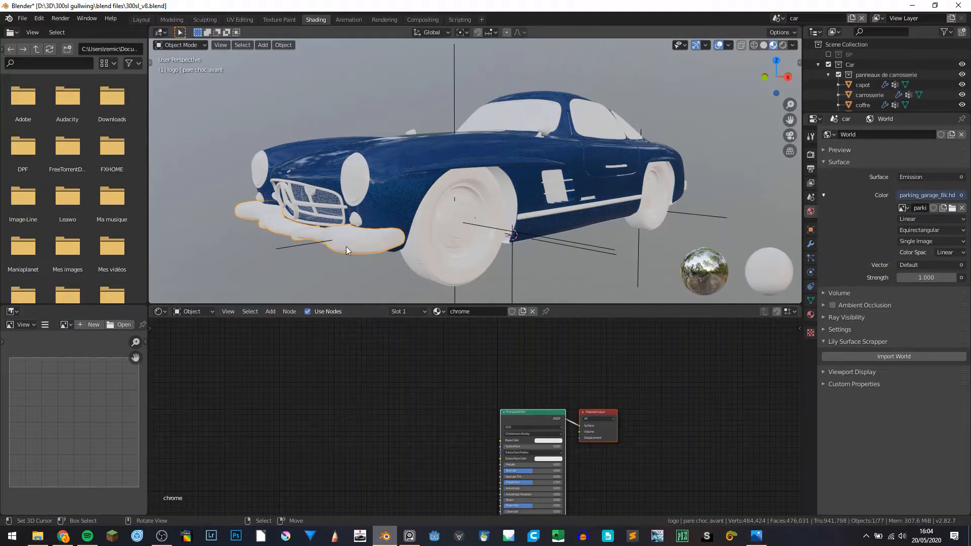
pyautogui.hotkey('shift', 'alt', 'z')
# - Set the chrome material's Metallic to 1.000 and Roughness to 0.073
pyautogui.moveTo(452, 360); pyautogui.dragTo(385, 319, button='middle')
pyautogui.scroll(7, 481, 407)
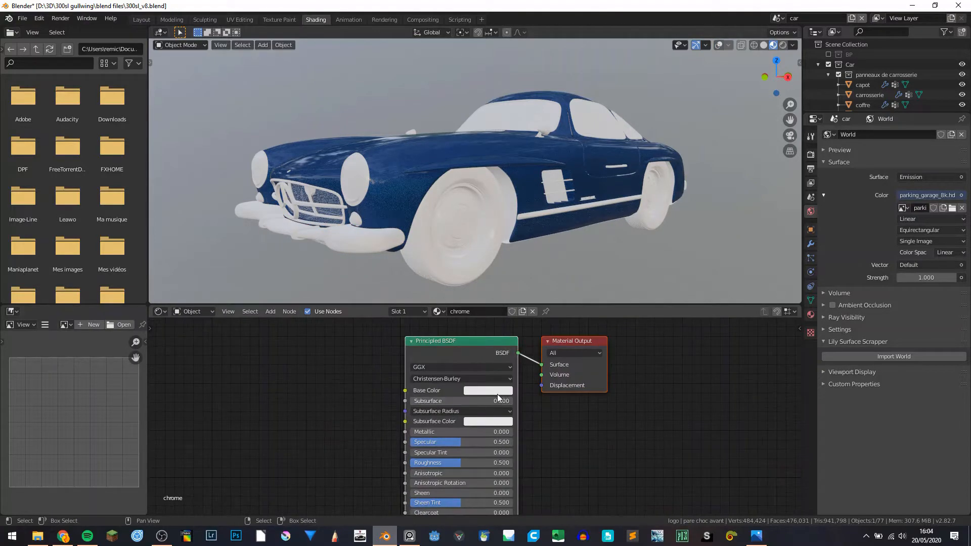
pyautogui.moveTo(444, 431); pyautogui.dragTo(419, 466)
pyautogui.scroll(-3, 367, 258)
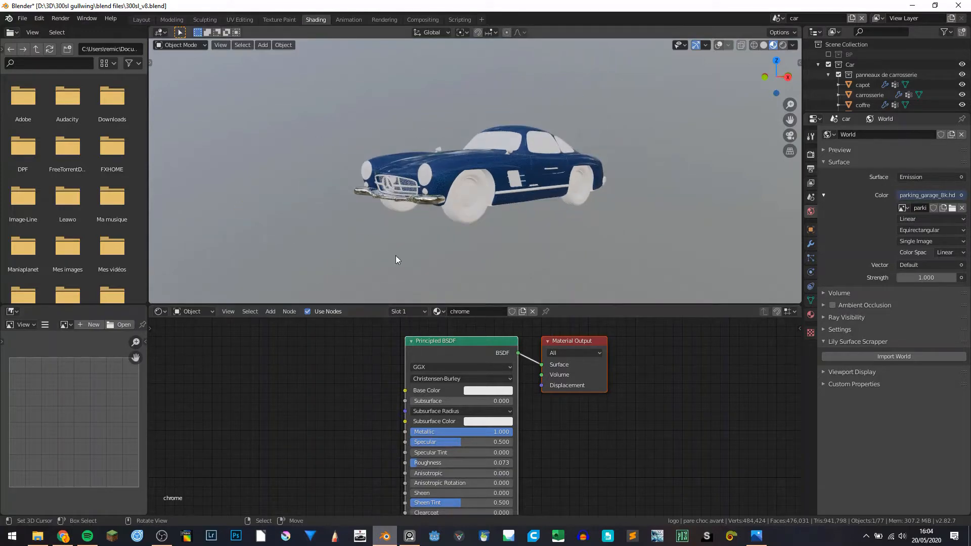
pyautogui.moveTo(479, 238); pyautogui.dragTo(408, 205, button='middle')
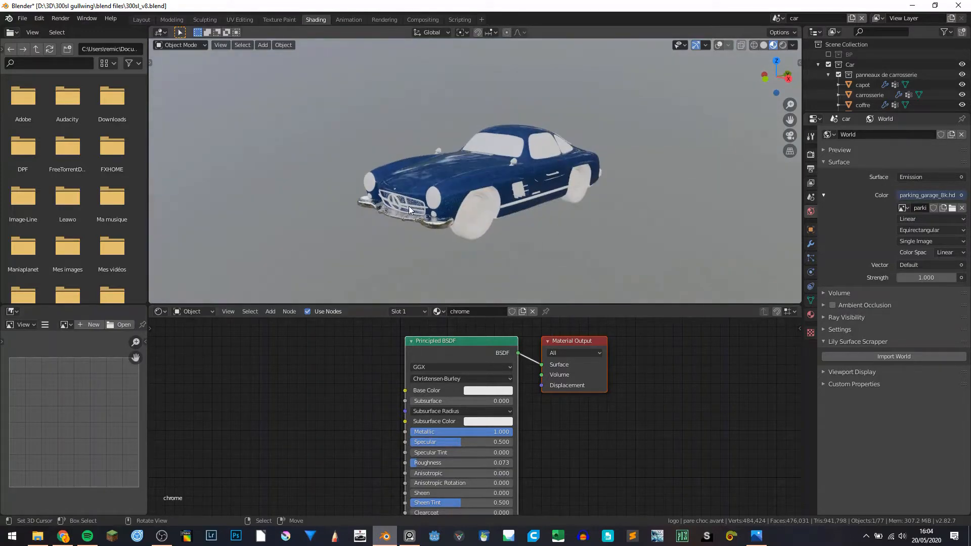
pyautogui.scroll(4, 410, 208)
pyautogui.scroll(-3, 410, 218)
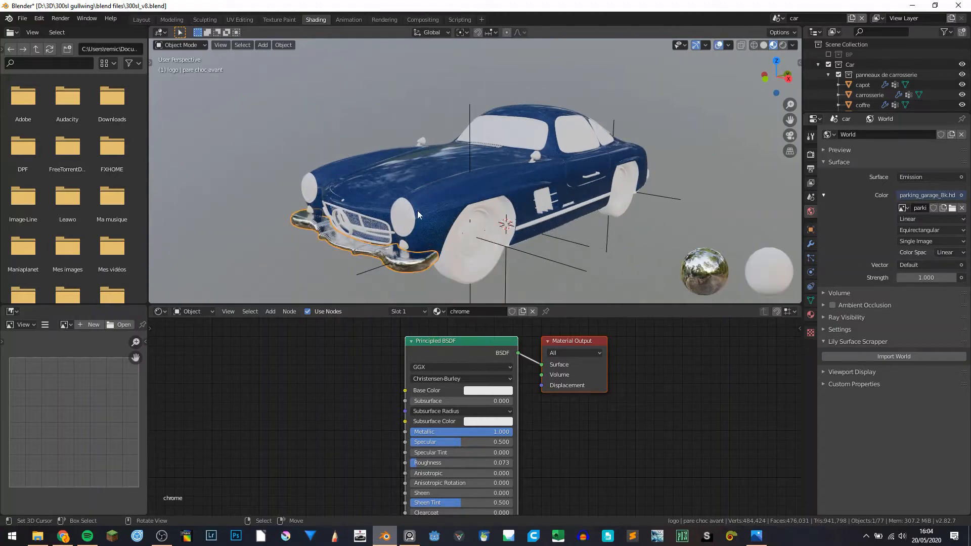
pyautogui.scroll(6, 417, 210)
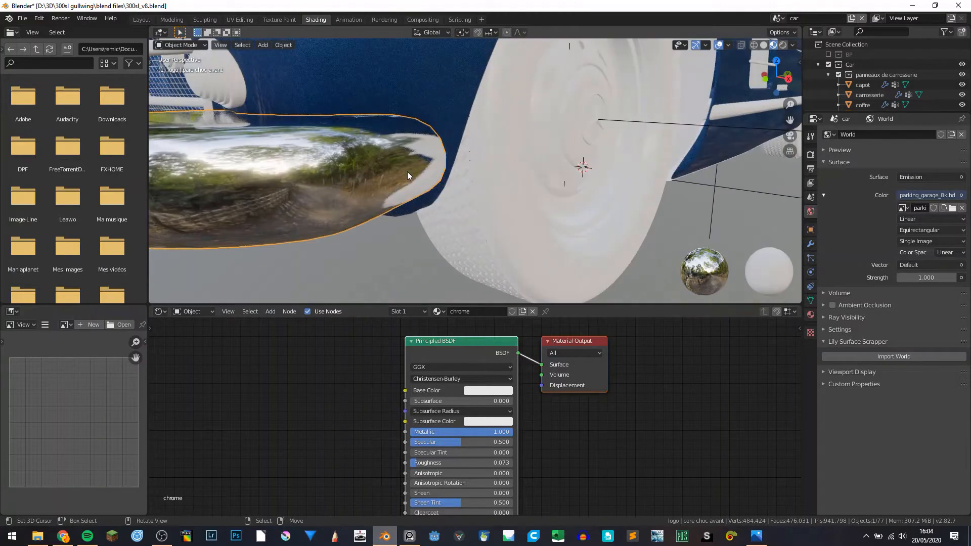
pyautogui.scroll(-2, 407, 175)
pyautogui.click(362, 124)
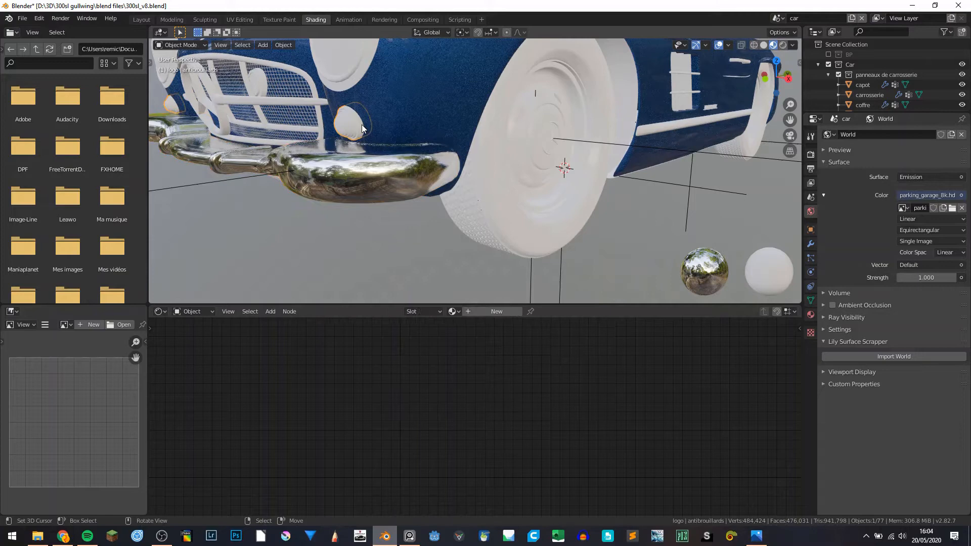
pyautogui.keyDown('shift'); pyautogui.rightClick(361, 70); pyautogui.keyUp('shift')
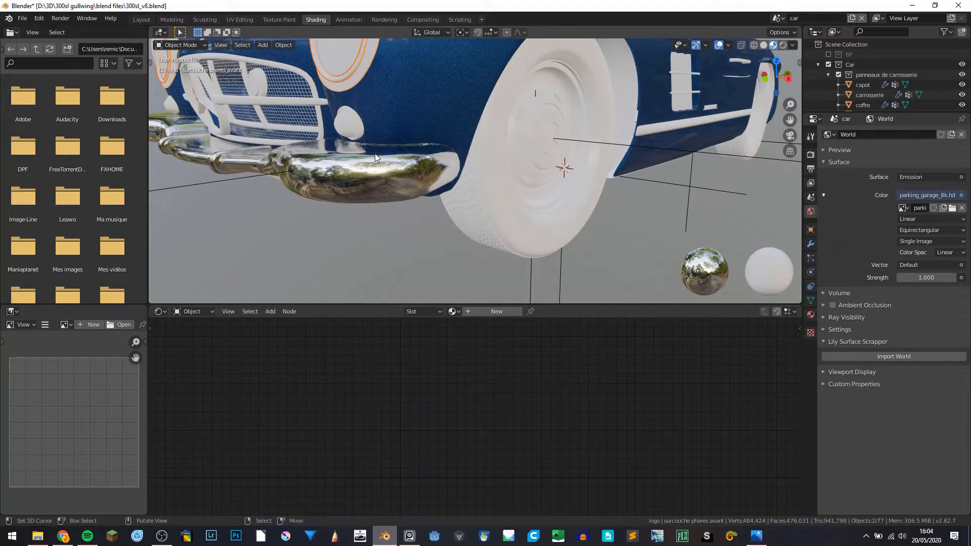
pyautogui.scroll(-5, 381, 154)
pyautogui.moveTo(382, 154); pyautogui.dragTo(367, 168, button='middle')
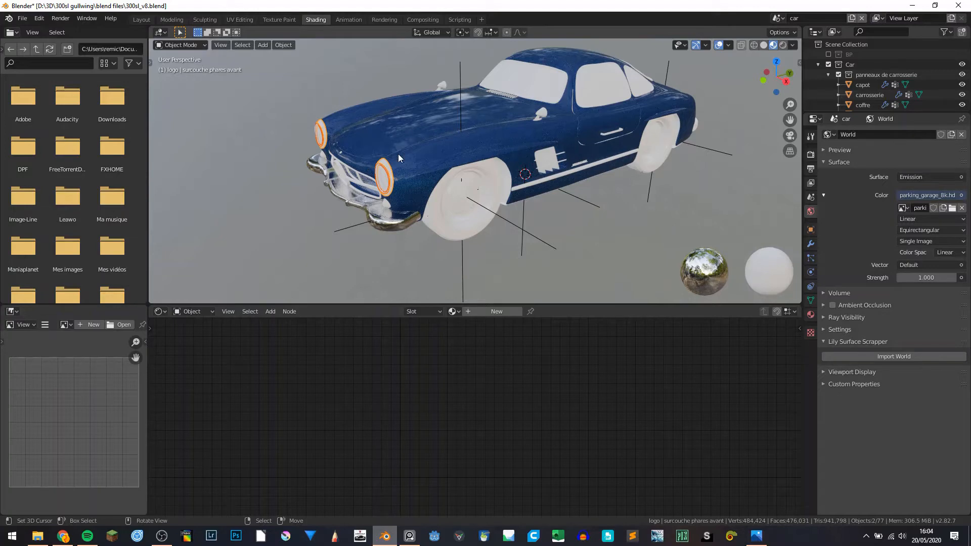
pyautogui.scroll(3, 399, 157)
pyautogui.click(301, 274)
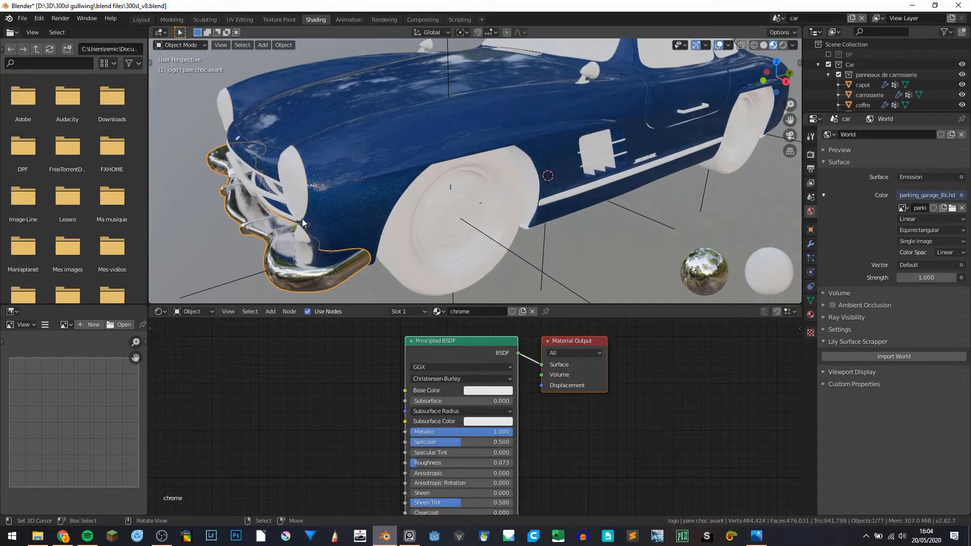
# - Hide the front headlight overlays and the headlight surrounds from the viewport
pyautogui.click(302, 172)
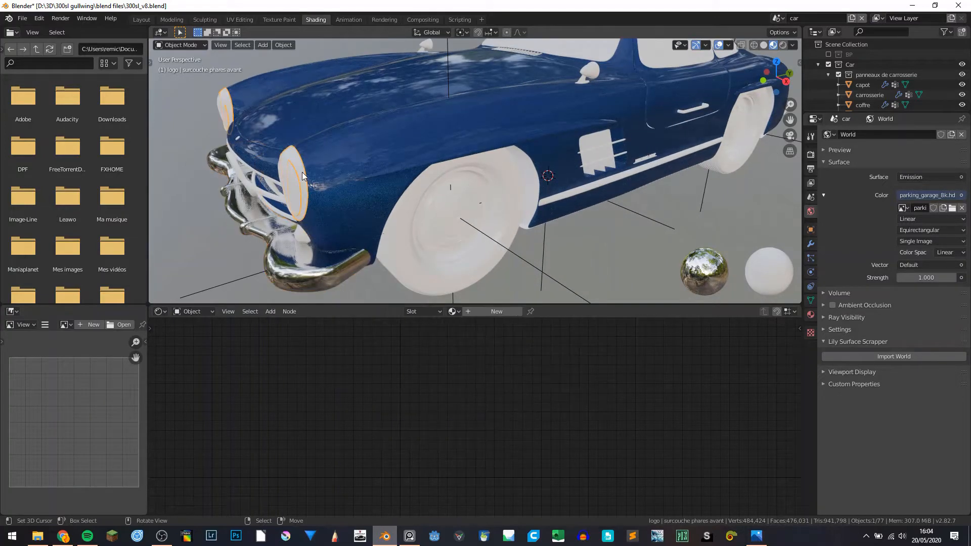
pyautogui.scroll(-2, 302, 173)
pyautogui.scroll(4, 335, 168)
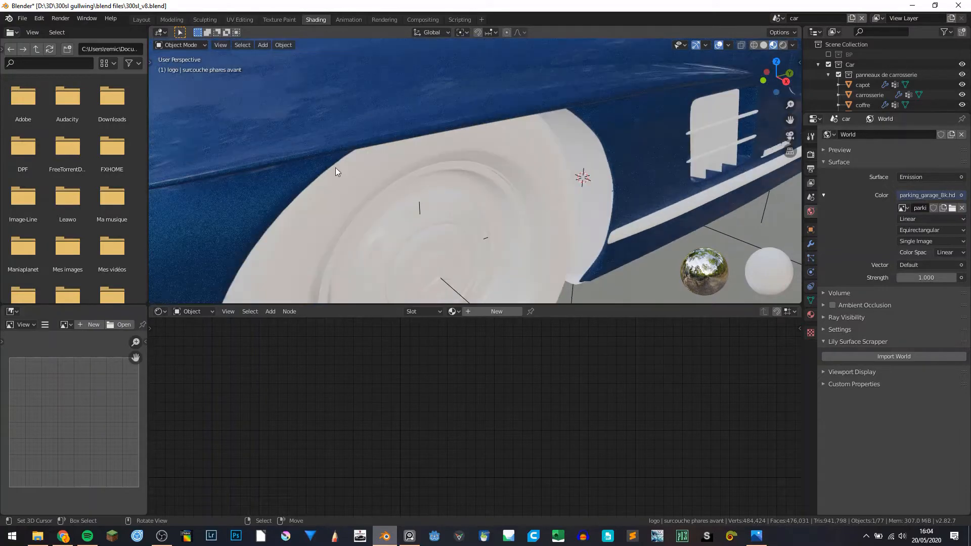
pyautogui.scroll(-2, 339, 166)
pyautogui.moveTo(342, 164); pyautogui.dragTo(347, 162, button='middle')
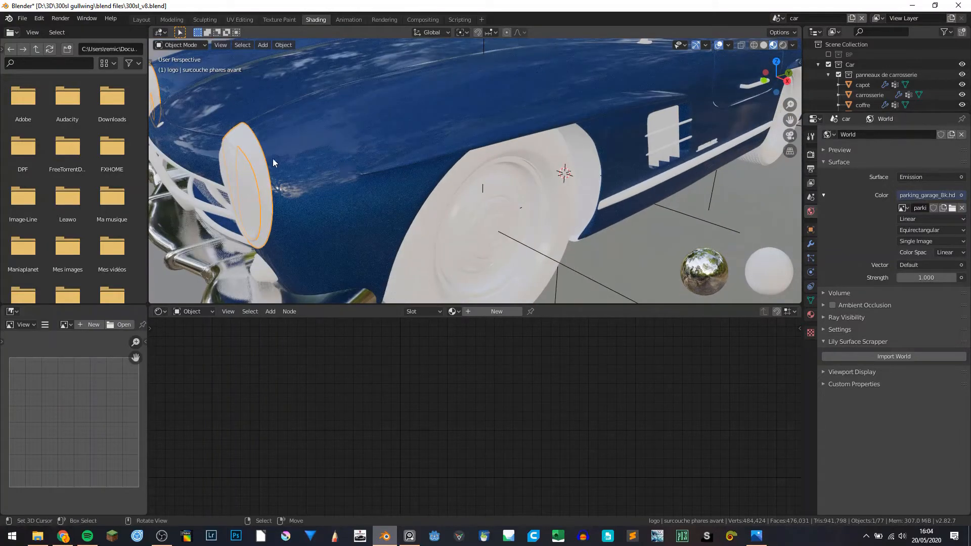
pyautogui.press('Delete')
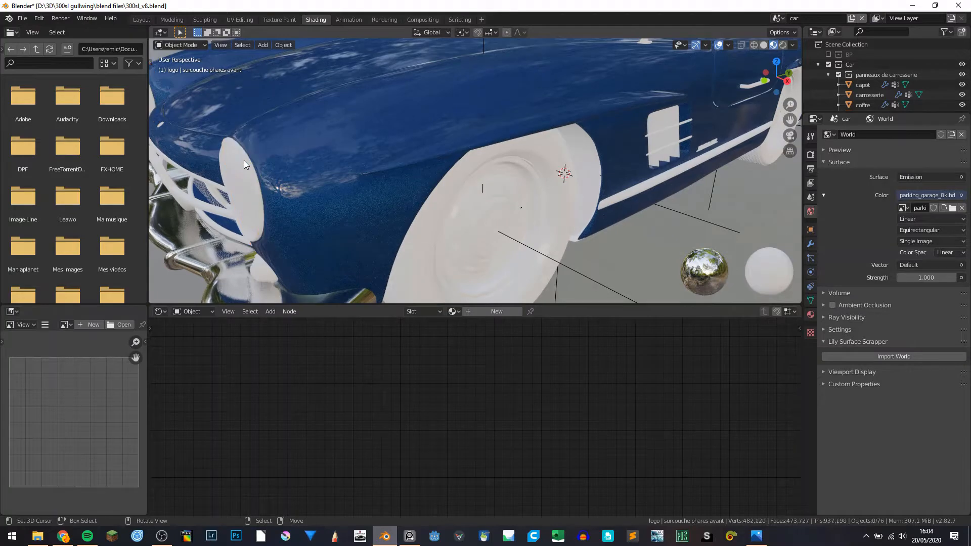
pyautogui.click(249, 160)
pyautogui.press('Delete')
pyautogui.scroll(-4, 283, 157)
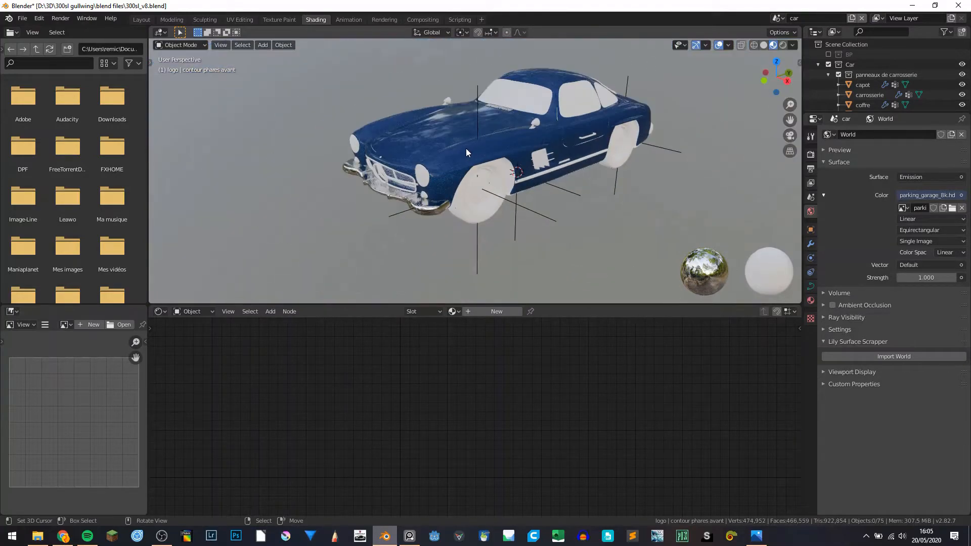
# - Hide the remaining trim meant for chrome, including the MERCEDES-BENZ lettering, mirrors, door handles, side vent bars, grille frame and star logo
pyautogui.moveTo(465, 147); pyautogui.dragTo(411, 139, button='middle')
pyautogui.scroll(4, 347, 169)
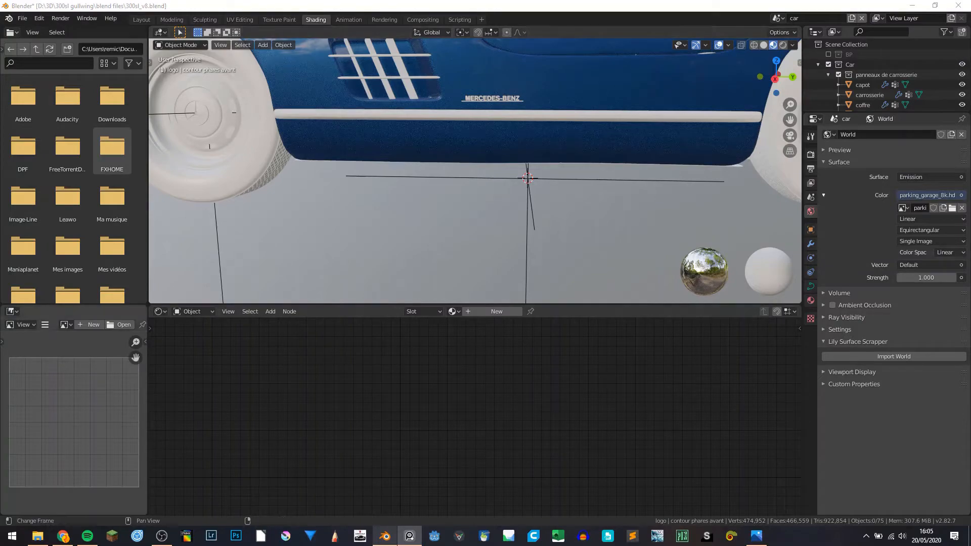
pyautogui.rightClick(493, 100)
pyautogui.press('h')
pyautogui.moveTo(493, 101); pyautogui.dragTo(560, 123, button='middle')
pyautogui.scroll(4, 560, 123)
pyautogui.rightClick(369, 189)
pyautogui.press('h')
pyautogui.rightClick(572, 220)
pyautogui.press('h')
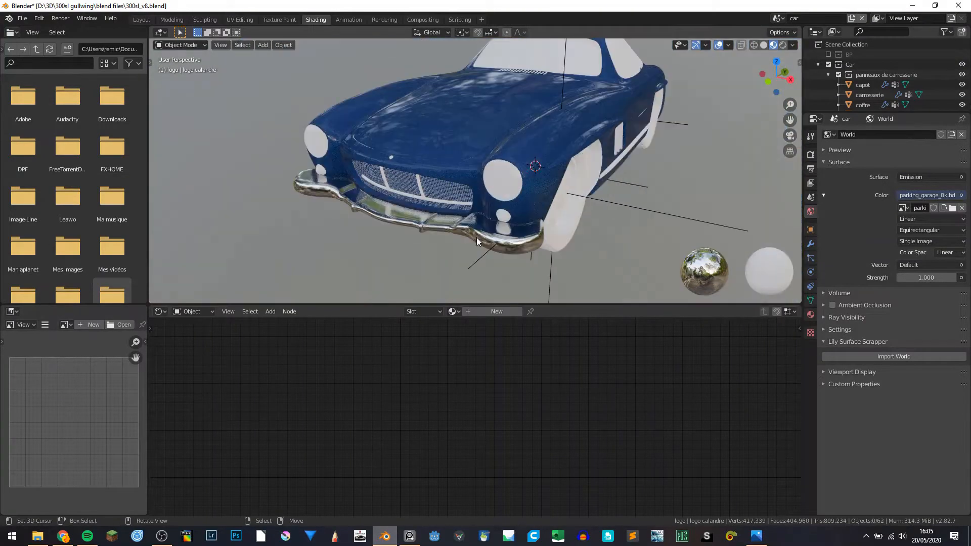
# - Unhide all hidden trim parts with the front bumper active and link its chrome material to them
pyautogui.click(299, 183)
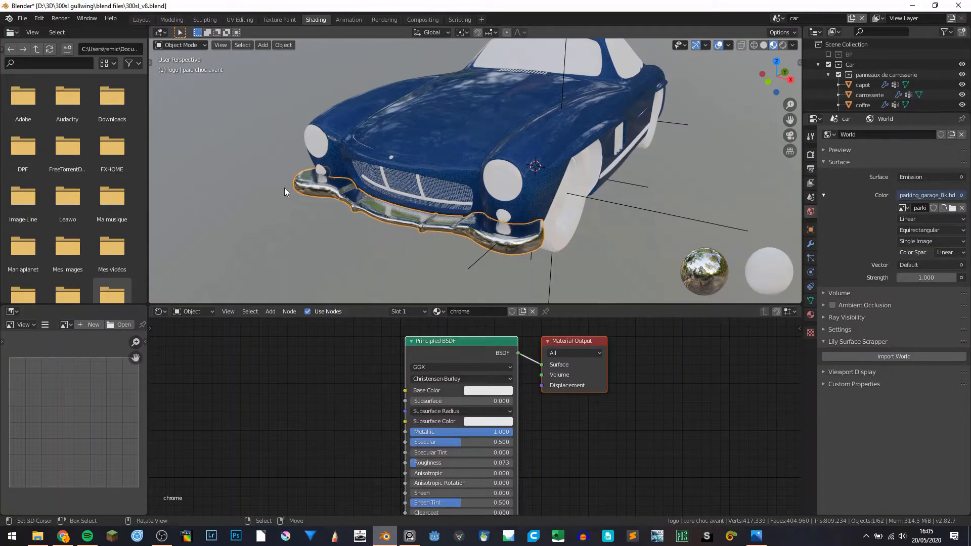
pyautogui.hotkey('alt', 'h')
pyautogui.moveTo(476, 167); pyautogui.dragTo(363, 219, button='middle')
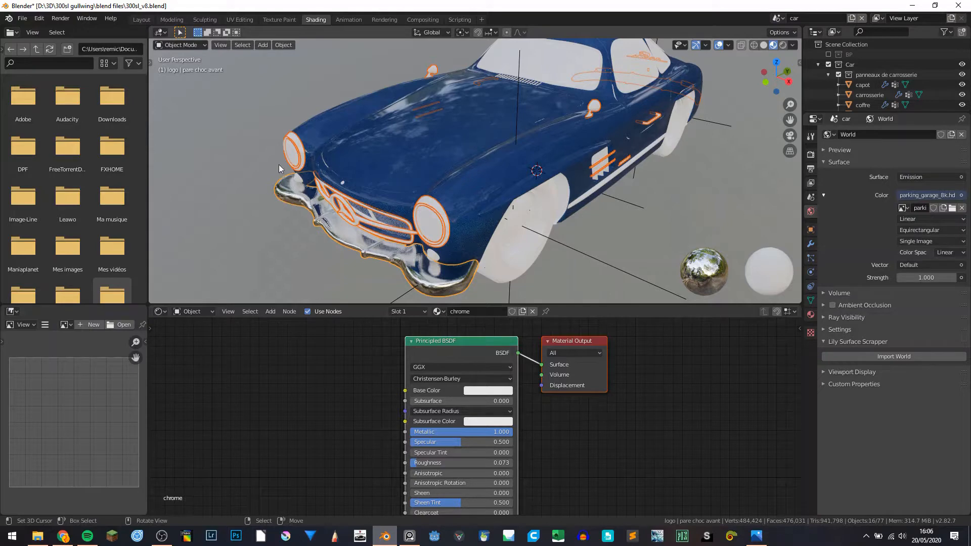
pyautogui.hotkey('ctrl', 'l')
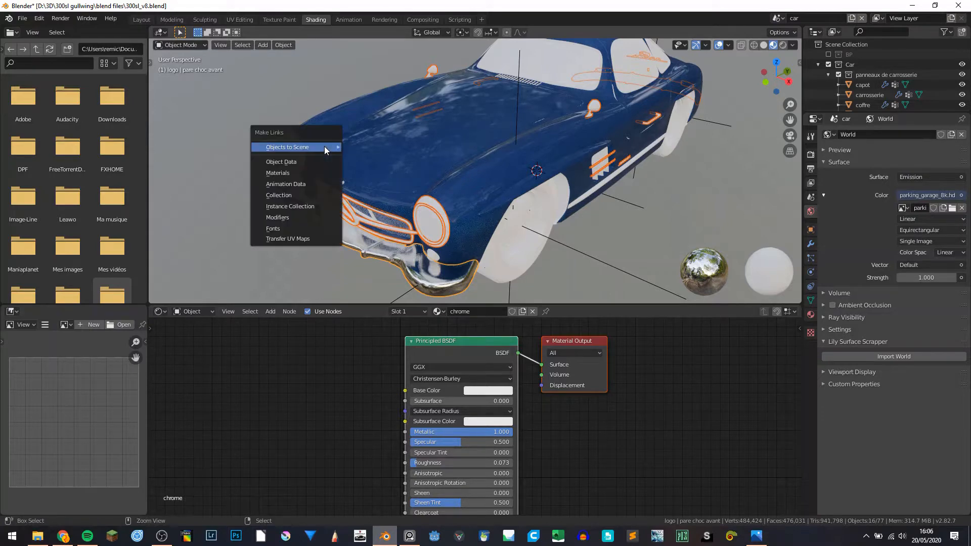
pyautogui.click(287, 175)
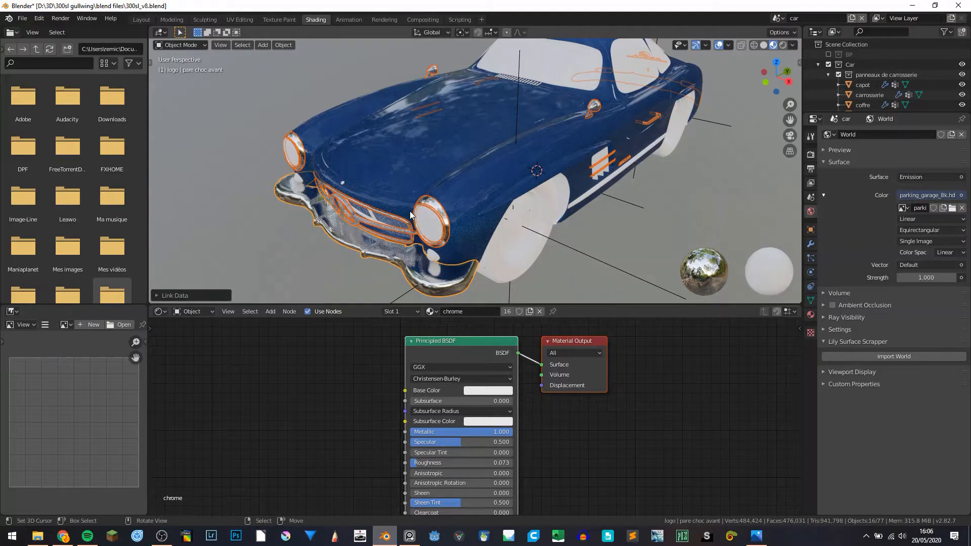
pyautogui.press('a')
pyautogui.press('a')
pyautogui.moveTo(368, 186); pyautogui.dragTo(391, 178, button='middle')
pyautogui.scroll(3, 486, 170)
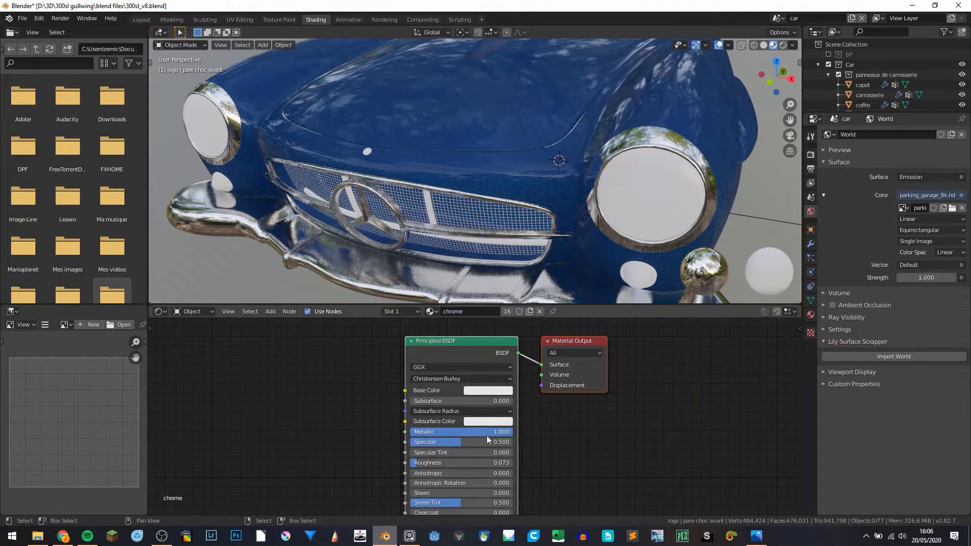
# - Try Metallic values of 0.795 and 0.832 on the chrome material, returning it to 1.000
pyautogui.moveTo(509, 432); pyautogui.dragTo(493, 432)
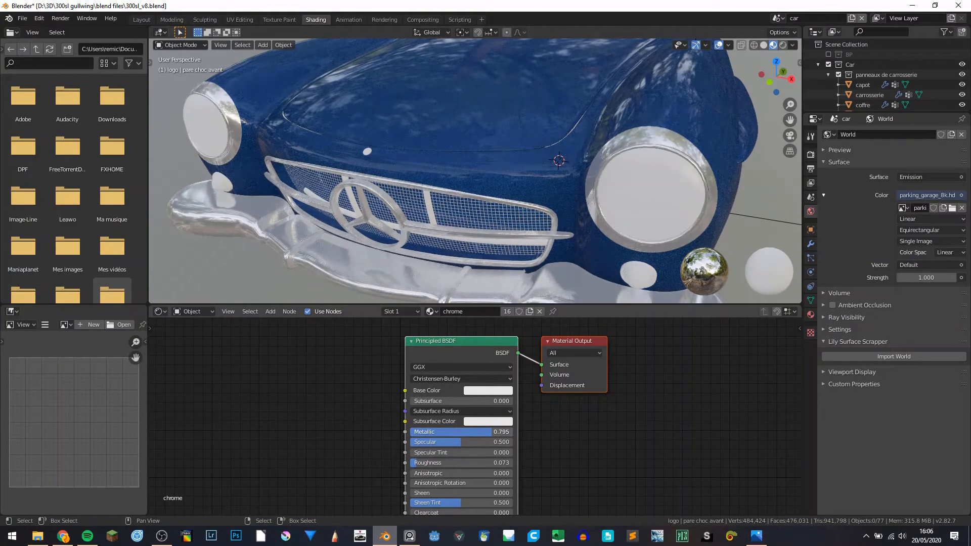
pyautogui.click(492, 433)
pyautogui.write('0.832')
pyautogui.press('Return')
pyautogui.moveTo(496, 432); pyautogui.dragTo(524, 432)
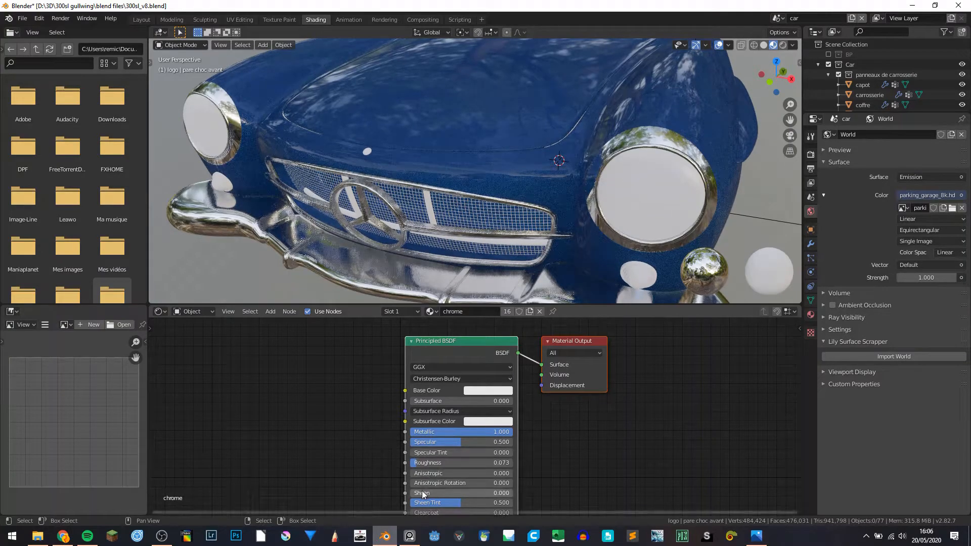
# - Set the chrome material's Roughness to 0.082
pyautogui.moveTo(551, 451); pyautogui.dragTo(537, 418, button='middle')
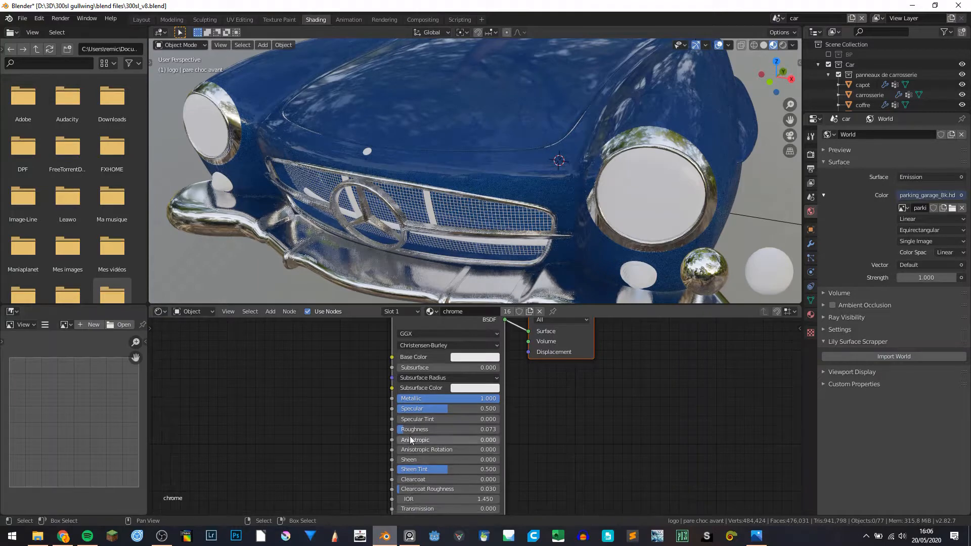
pyautogui.moveTo(410, 429)
pyautogui.mouseDown()
pyautogui.moveTo(423, 429)
pyautogui.moveTo(410, 429)
pyautogui.mouseUp()
pyautogui.scroll(-8, 515, 247)
pyautogui.moveTo(523, 236); pyautogui.dragTo(481, 217, button='middle')
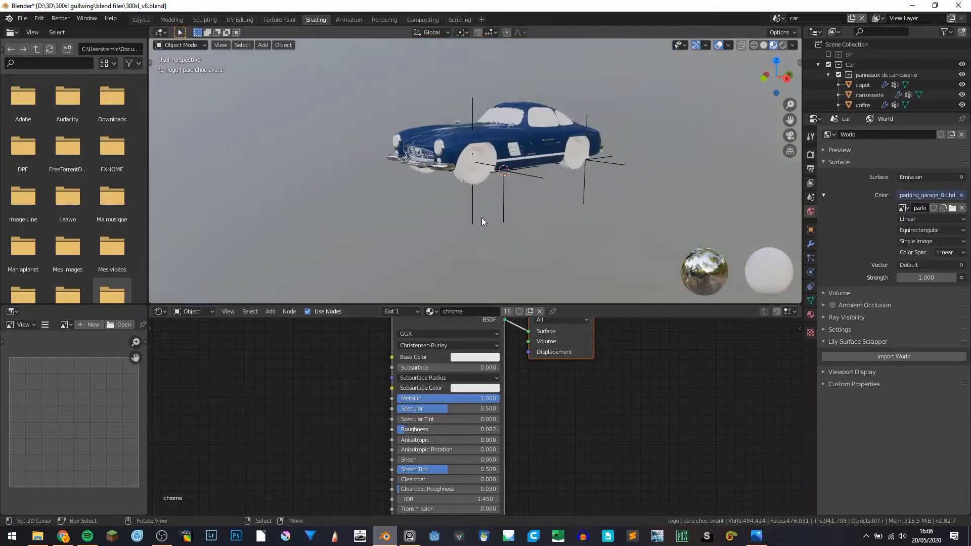
# - Turn off the viewport overlays and examine the chrome bumper, headlight rings, grille and trim from the front and side of the car
pyautogui.click(718, 45)
pyautogui.moveTo(356, 124); pyautogui.dragTo(418, 128, button='middle')
pyautogui.scroll(5, 530, 154)
pyautogui.scroll(-7, 530, 154)
pyautogui.scroll(8, 473, 145)
pyautogui.moveTo(472, 145); pyautogui.dragTo(450, 171, button='middle')
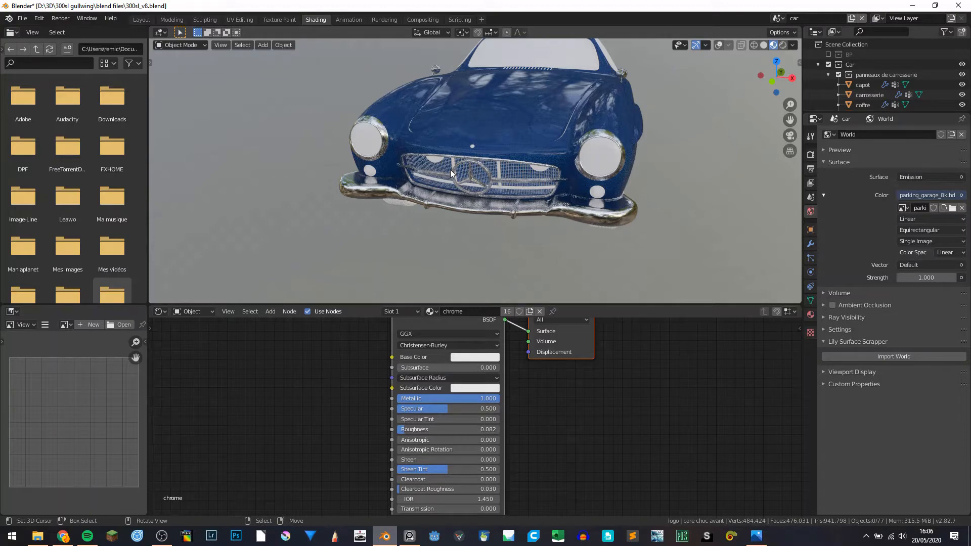
pyautogui.scroll(-6, 480, 147)
pyautogui.moveTo(481, 146); pyautogui.dragTo(468, 166, button='middle')
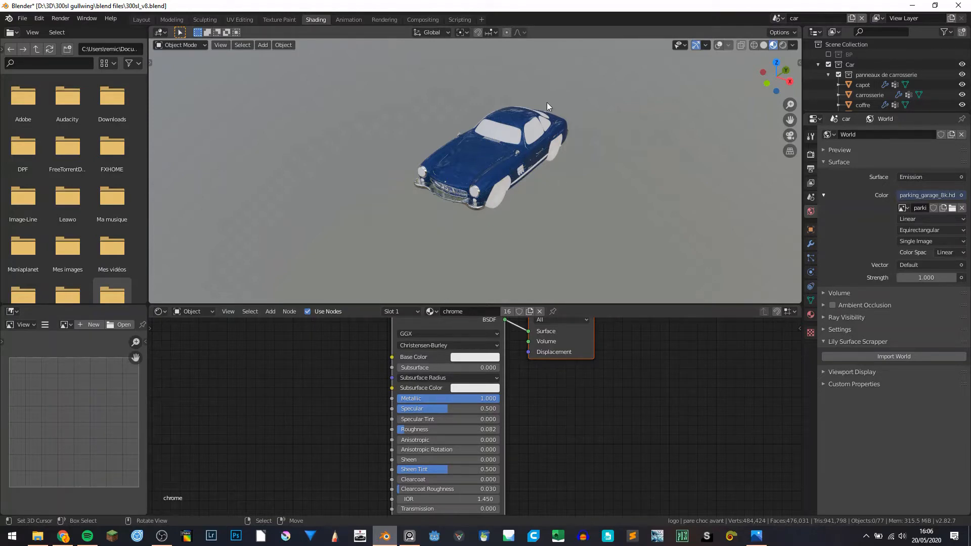
pyautogui.press('a')
pyautogui.press('KP_Decimal')
pyautogui.hotkey('alt', 'a')
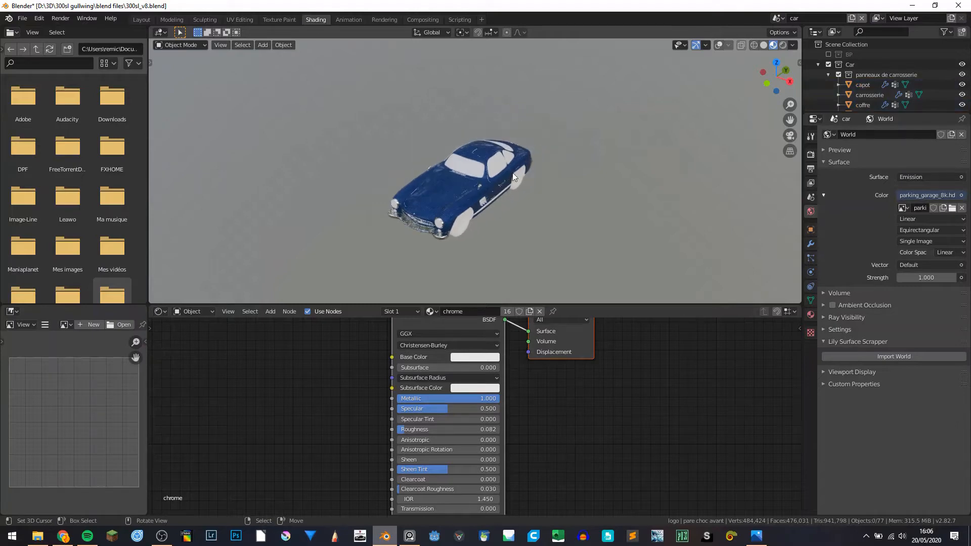
pyautogui.moveTo(490, 197); pyautogui.dragTo(471, 217, button='middle')
pyautogui.scroll(1, 462, 199)
pyautogui.scroll(4, 460, 211)
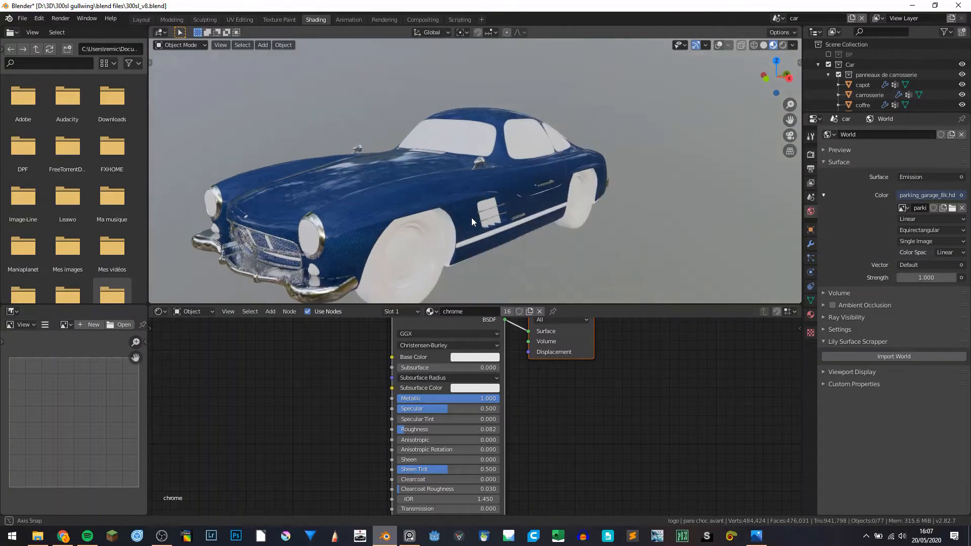
# - Check the scene's render engine options, and inspect the paint and chrome along the car's side and rear
pyautogui.click(811, 154)
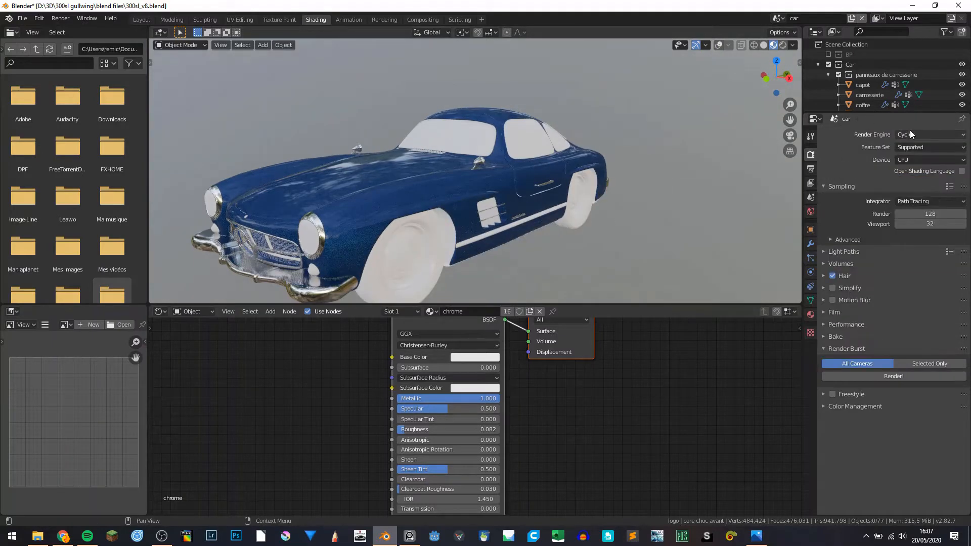
pyautogui.moveTo(518, 188); pyautogui.dragTo(490, 190, button='middle')
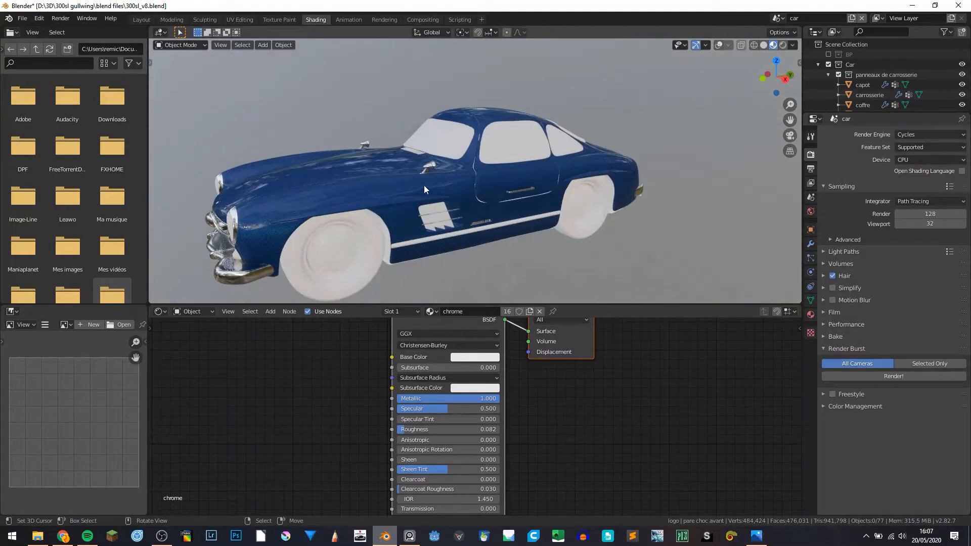
pyautogui.click(909, 135)
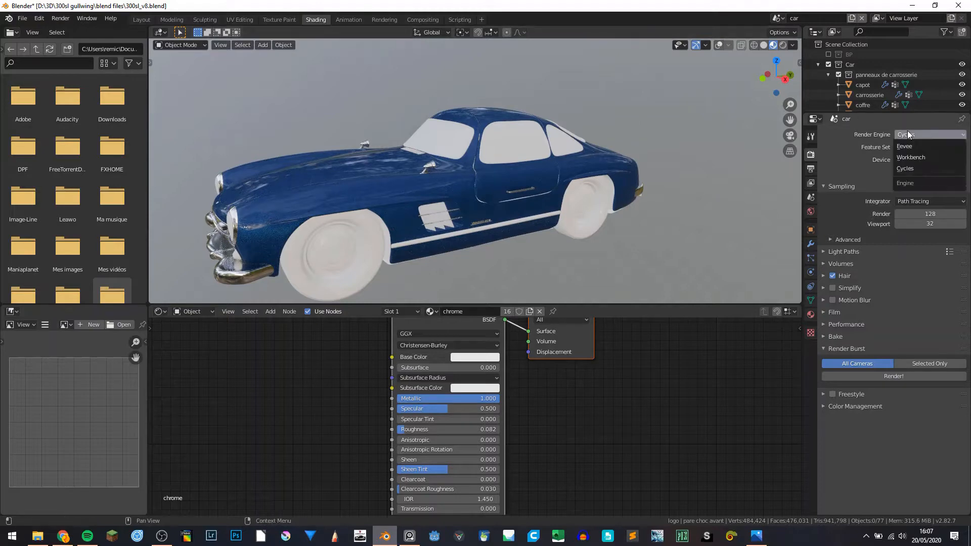
pyautogui.moveTo(650, 133); pyautogui.dragTo(577, 140, button='middle')
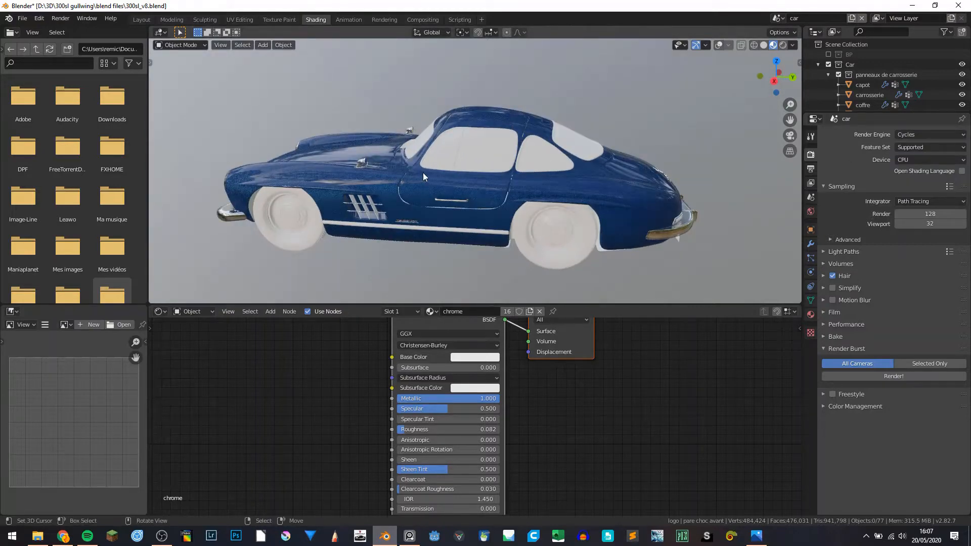
pyautogui.moveTo(423, 174); pyautogui.dragTo(525, 177, button='middle')
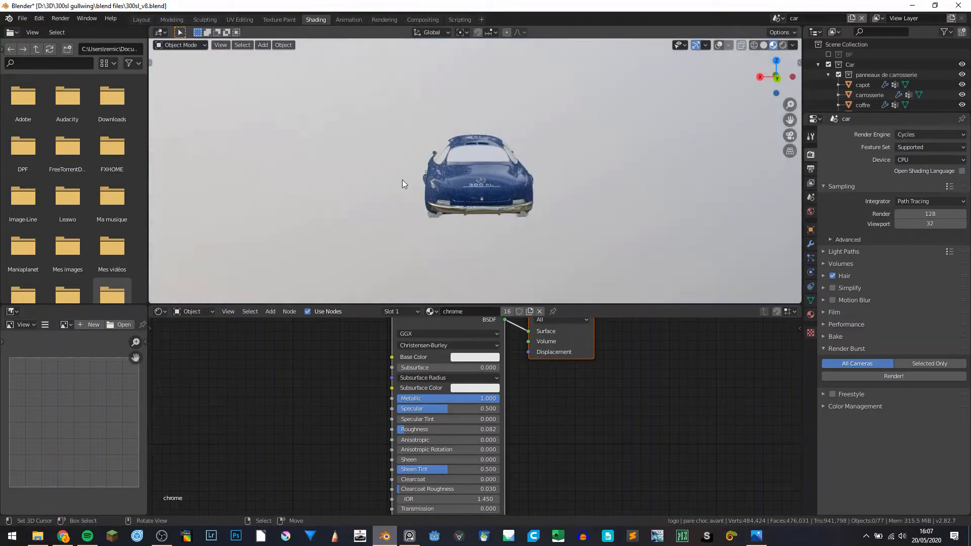
pyautogui.moveTo(402, 180); pyautogui.dragTo(488, 207, button='middle')
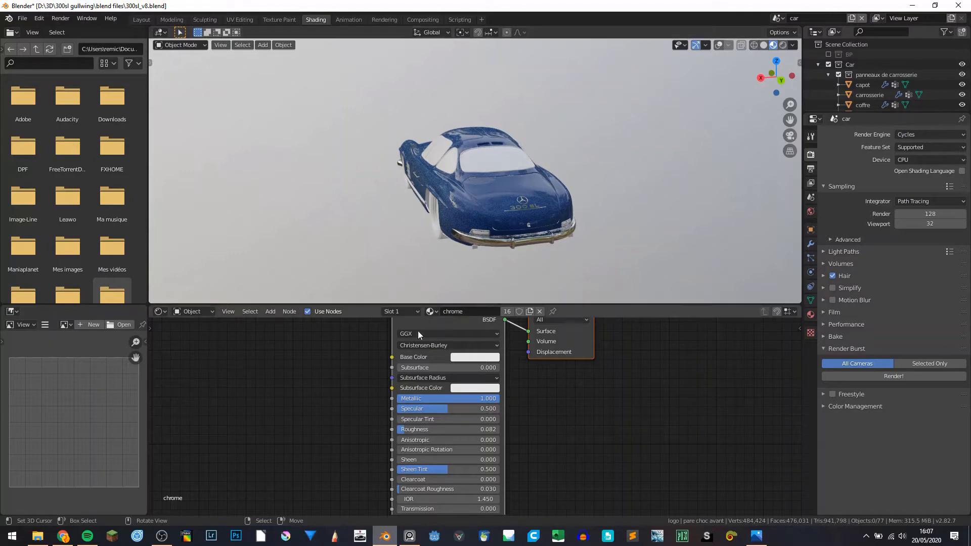
# - Assign the existing chrome material to the trim around the side window
pyautogui.moveTo(441, 364); pyautogui.dragTo(450, 427, button='middle')
pyautogui.moveTo(502, 254); pyautogui.dragTo(596, 235, button='middle')
pyautogui.moveTo(405, 220)
pyautogui.mouseDown(button='middle')
pyautogui.moveTo(425, 229)
pyautogui.moveTo(393, 224)
pyautogui.mouseUp(button='middle')
pyautogui.scroll(10, 471, 167)
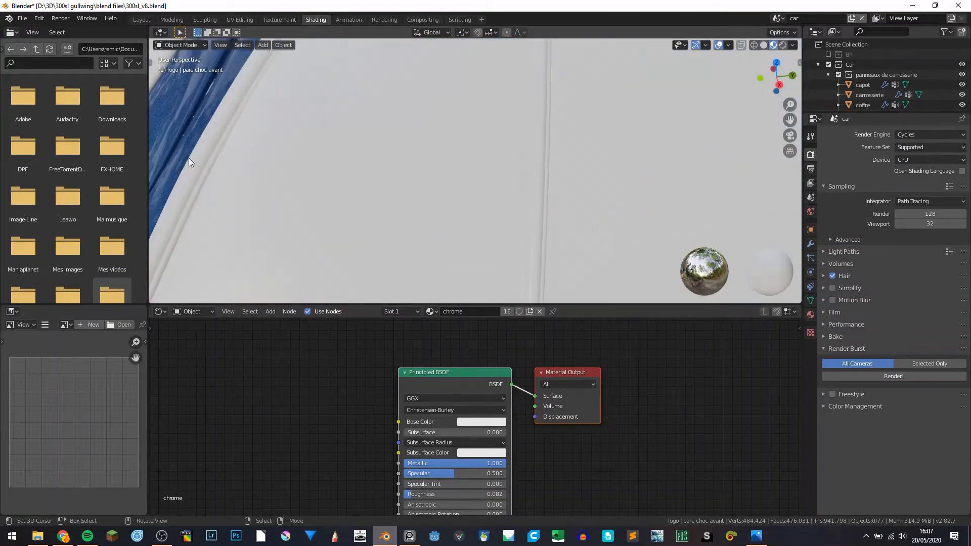
pyautogui.click(202, 159)
pyautogui.click(429, 311)
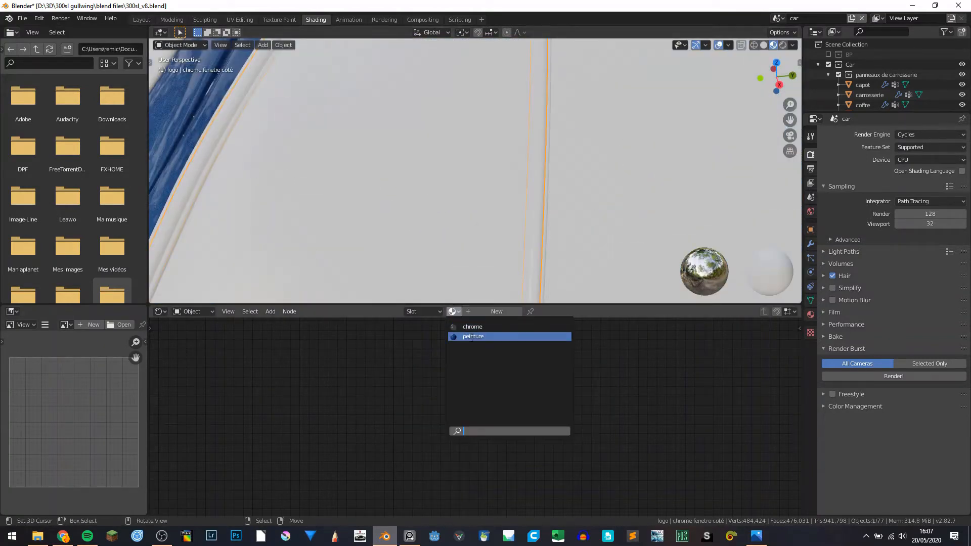
pyautogui.click(468, 329)
# - Assign the existing chrome material to the trim around the front windshield
pyautogui.scroll(-8, 384, 225)
pyautogui.moveTo(384, 226); pyautogui.dragTo(520, 197, button='middle')
pyautogui.scroll(5, 520, 198)
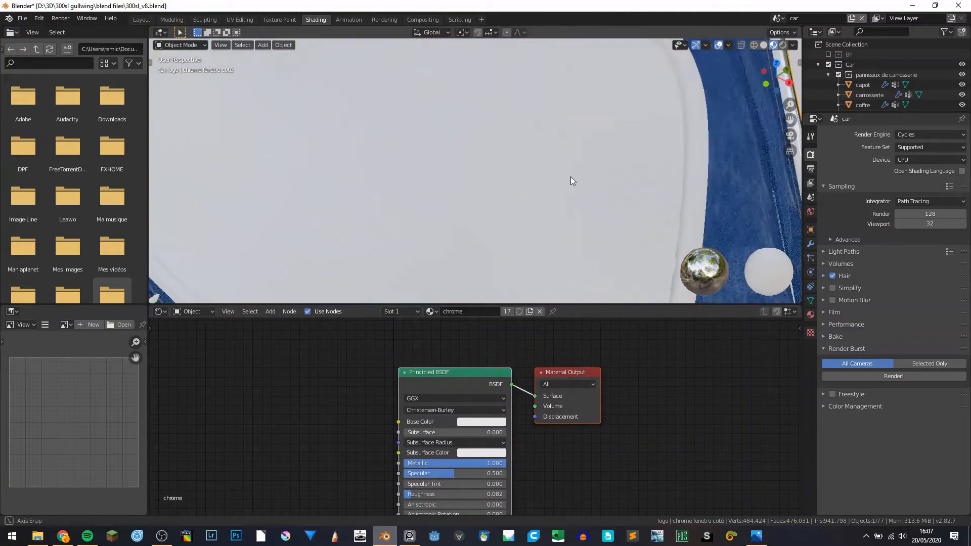
pyautogui.click(656, 156)
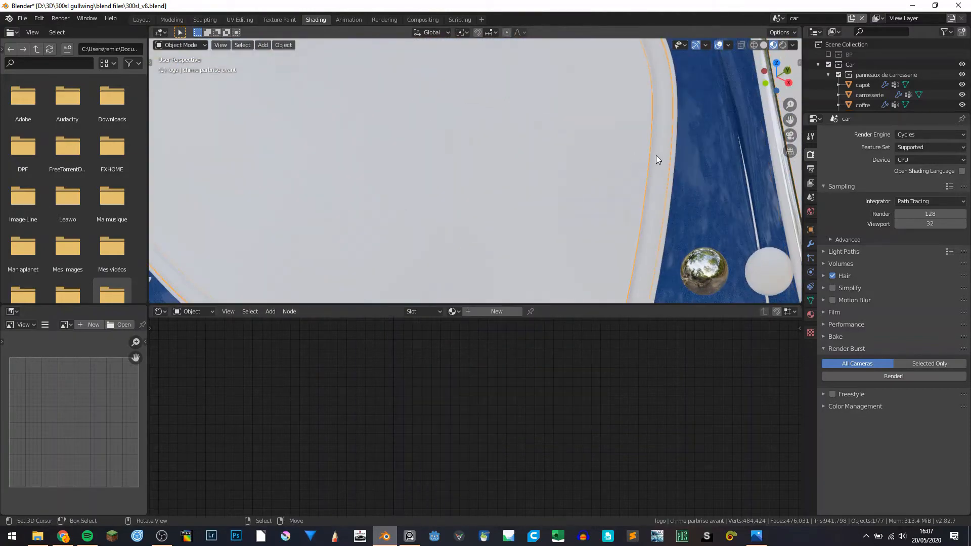
pyautogui.click(453, 312)
pyautogui.click(469, 326)
# - Assign the existing chrome material to the trim around the small rear side window
pyautogui.scroll(-6, 481, 227)
pyautogui.moveTo(541, 217); pyautogui.dragTo(429, 189, button='middle')
pyautogui.scroll(5, 429, 189)
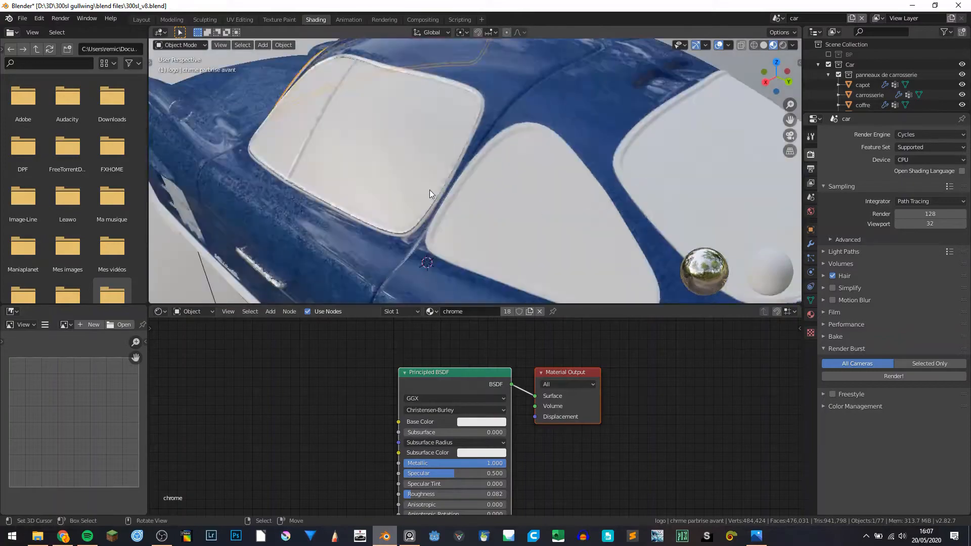
pyautogui.click(469, 161)
pyautogui.click(452, 312)
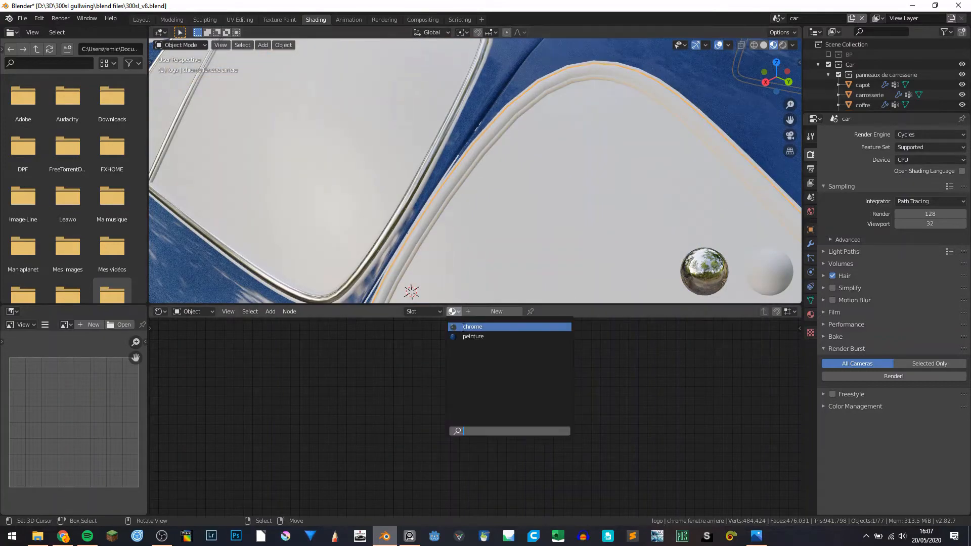
pyautogui.click(461, 326)
# - Assign the existing chrome material to the trim around the rear windshield
pyautogui.scroll(-2, 538, 175)
pyautogui.moveTo(539, 175); pyautogui.dragTo(278, 174, button='middle')
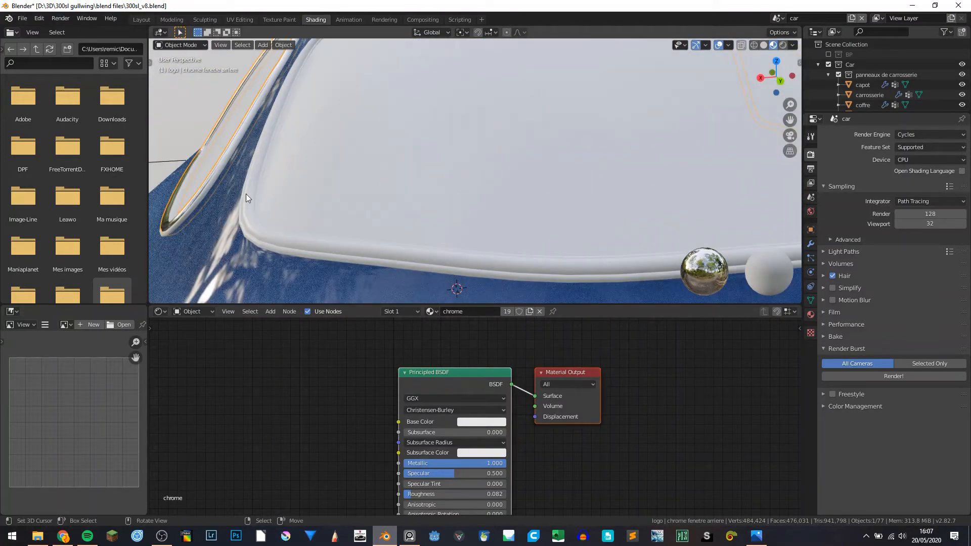
pyautogui.click(278, 258)
pyautogui.click(457, 313)
pyautogui.click(464, 326)
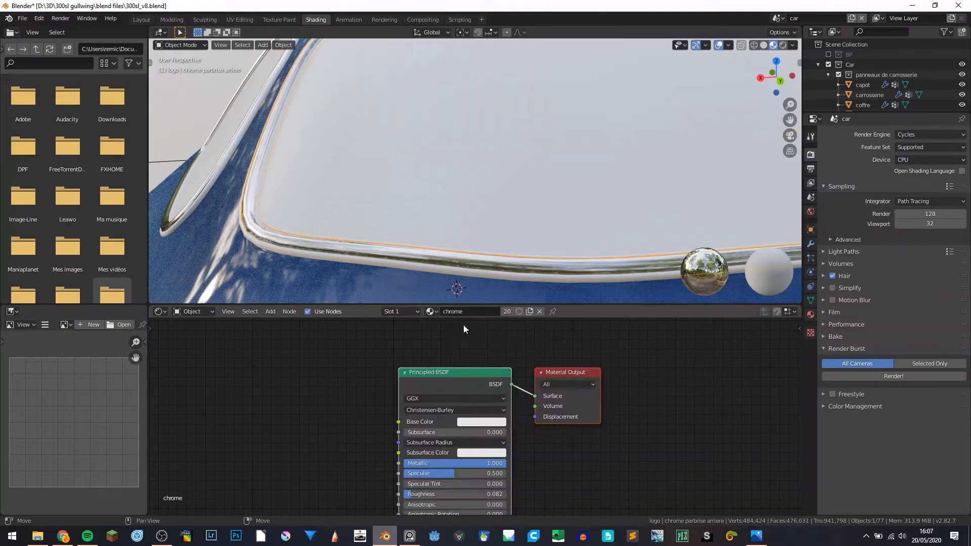
pyautogui.scroll(-5, 331, 251)
pyautogui.scroll(5, 393, 227)
# - Create a new material named caoutchouc on the rubber seal of the side windows
pyautogui.click(311, 256)
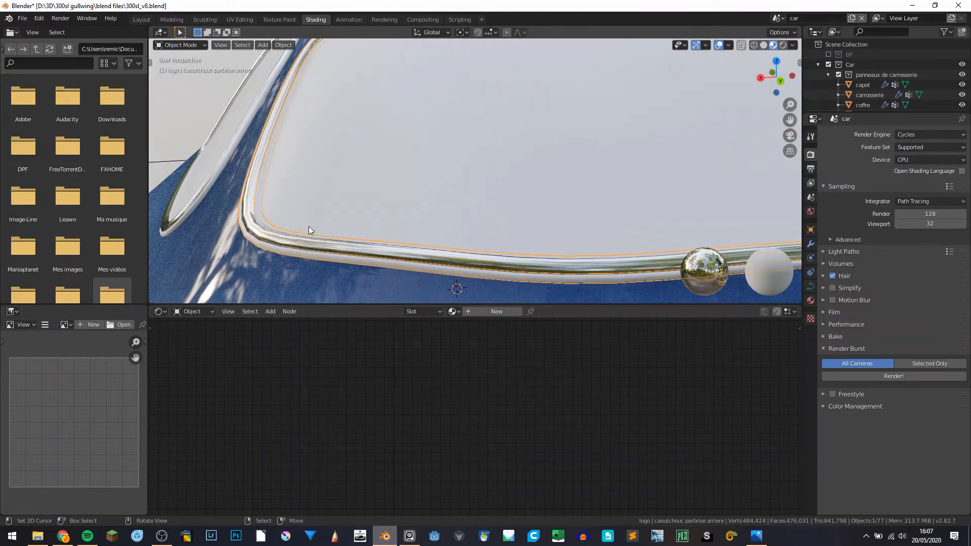
pyautogui.scroll(-10, 324, 223)
pyautogui.moveTo(317, 202); pyautogui.dragTo(433, 180, button='middle')
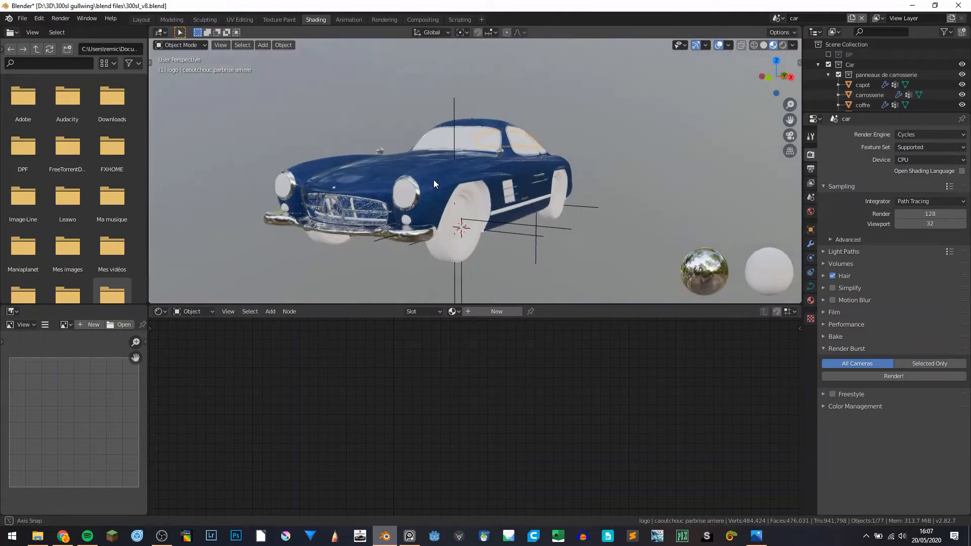
pyautogui.scroll(3, 408, 213)
pyautogui.moveTo(409, 213); pyautogui.dragTo(384, 204, button='middle')
pyautogui.scroll(6, 375, 162)
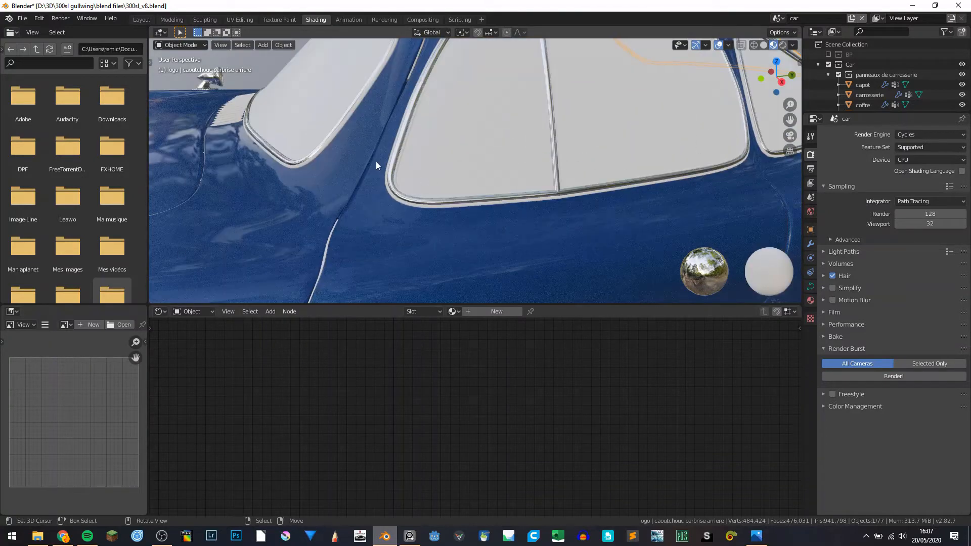
pyautogui.click(390, 198)
pyautogui.click(488, 311)
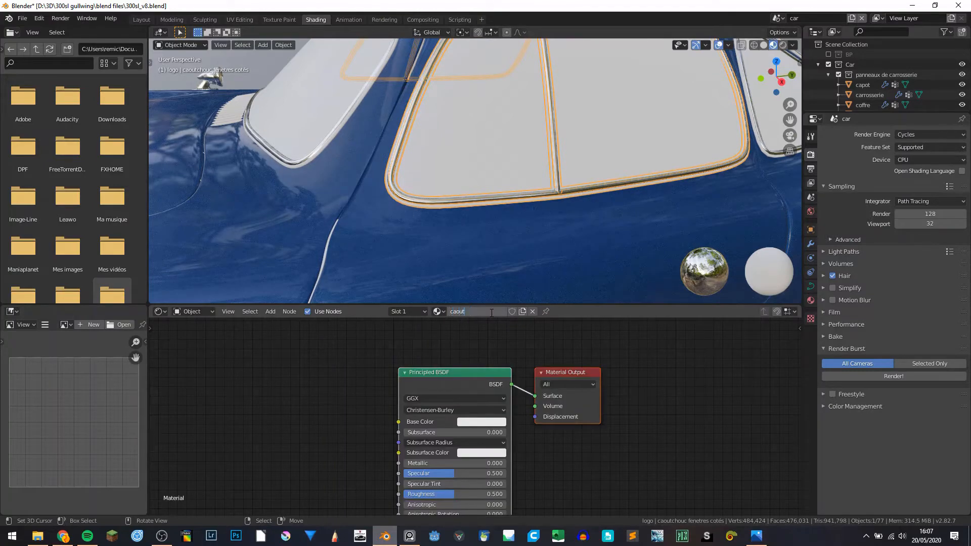
pyautogui.press('Return')
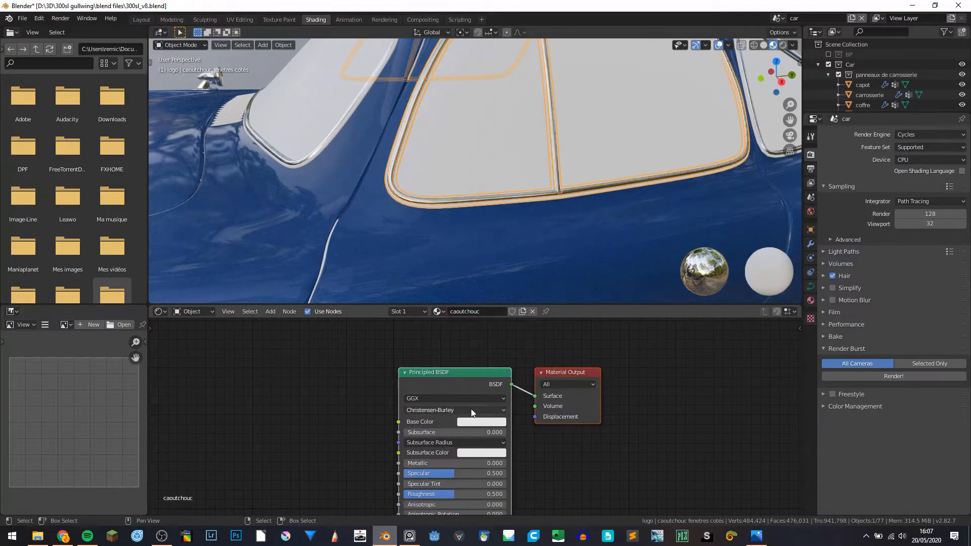
# - Try a near-black Subsurface Color with value 0.090 on the caoutchouc material and undo it
pyautogui.hotkey('shift', 'alt', 'z')
pyautogui.hotkey('alt', 'Tab')
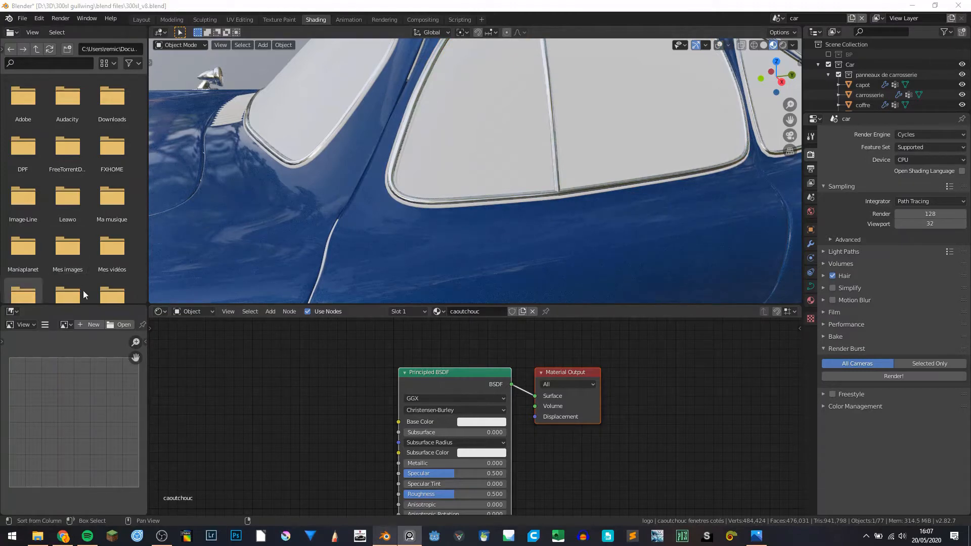
pyautogui.click(479, 452)
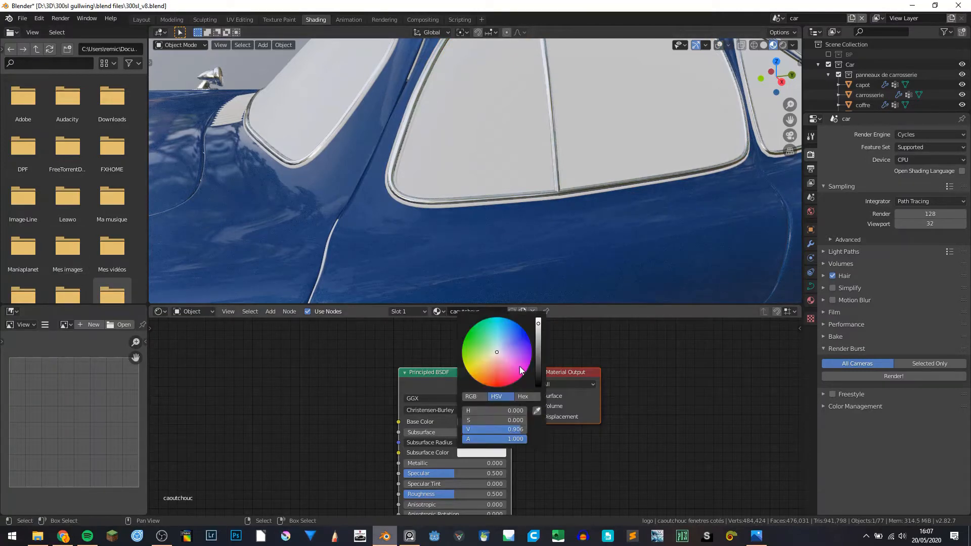
pyautogui.moveTo(537, 323); pyautogui.dragTo(540, 381)
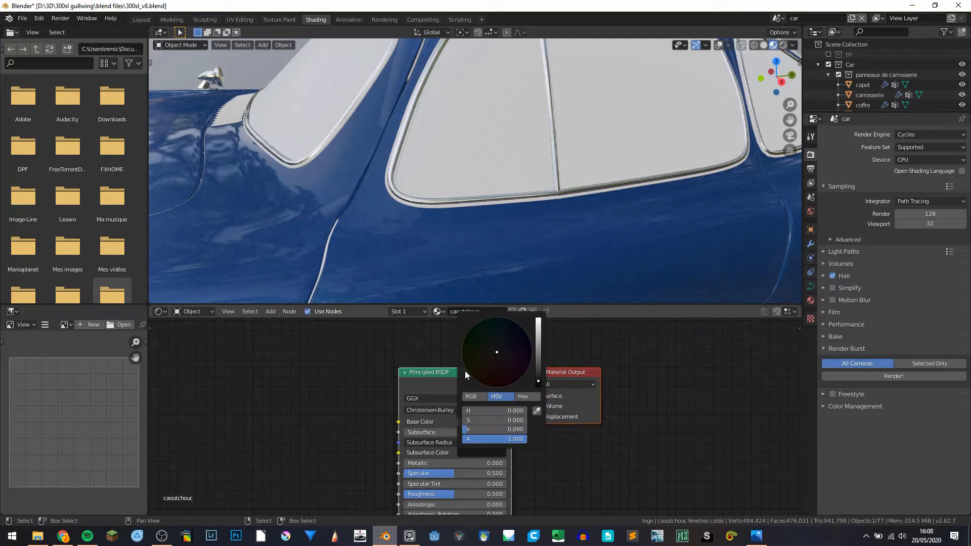
pyautogui.hotkey('shift', 'alt', 'z')
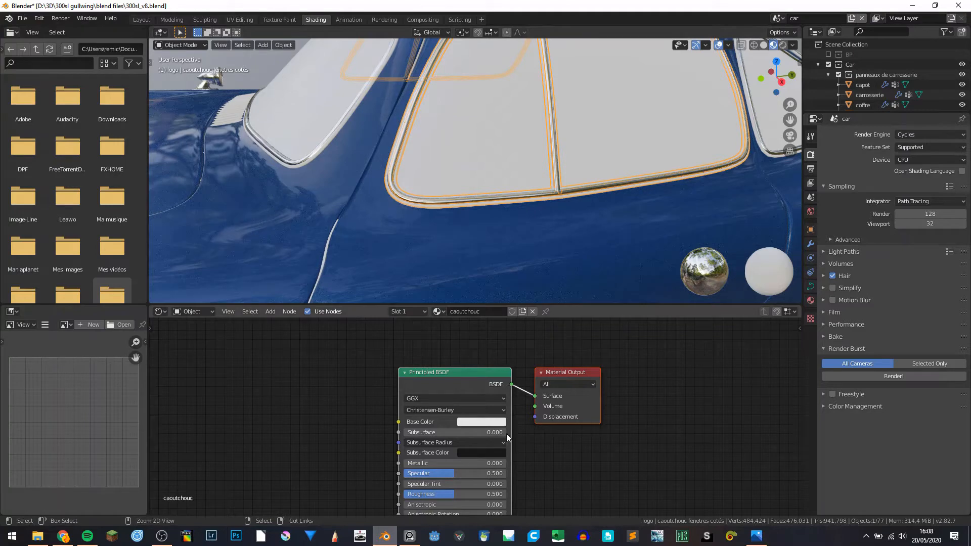
pyautogui.hotkey('ctrl', 'z')
# - Darken the caoutchouc material's Base Color to near-black and hide the viewport overlays
pyautogui.click(486, 422)
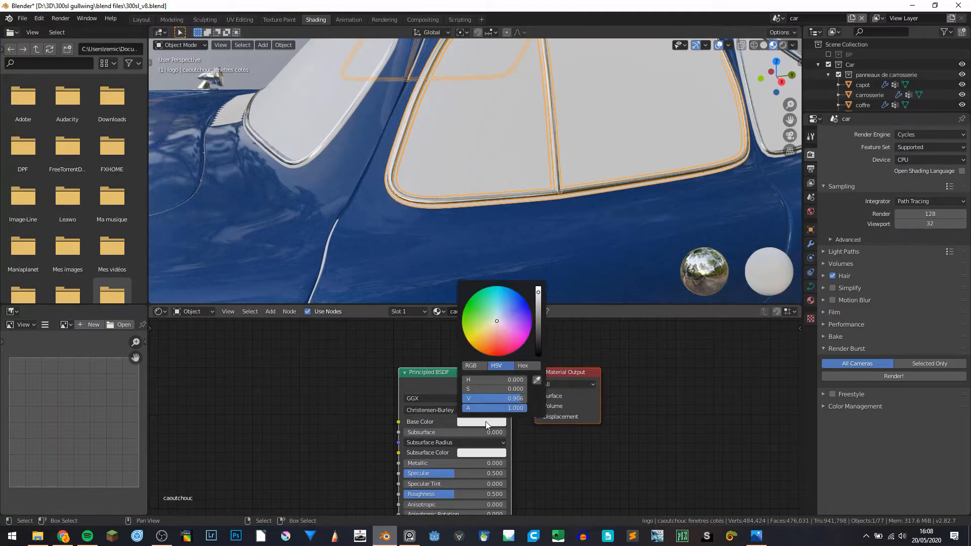
pyautogui.moveTo(538, 292); pyautogui.dragTo(538, 348)
pyautogui.hotkey('alt', 'shift', 'z')
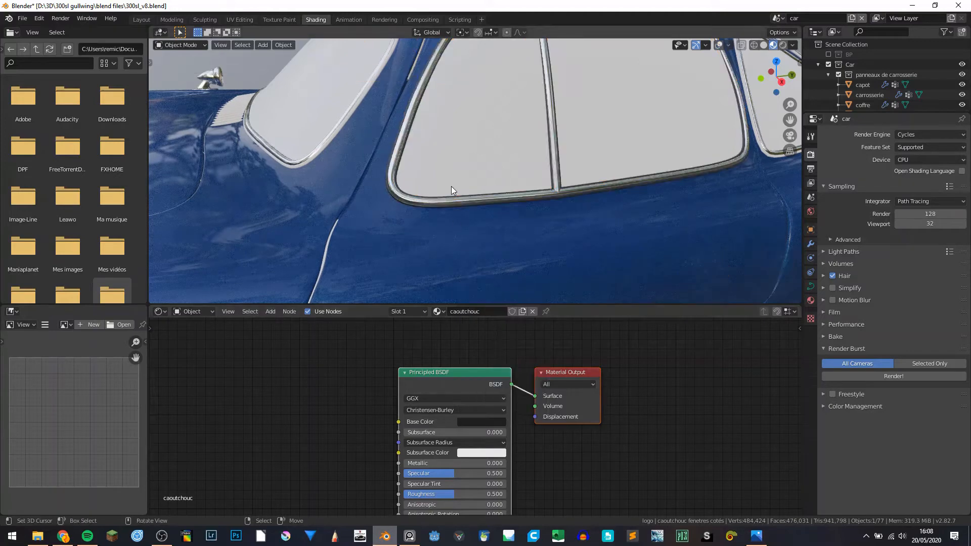
# - Set the caoutchouc material's Roughness to 0.673 and show the viewport overlays again
pyautogui.moveTo(387, 232); pyautogui.dragTo(419, 244, button='middle')
pyautogui.scroll(2, 523, 274)
pyautogui.moveTo(475, 410); pyautogui.dragTo(418, 364, button='middle')
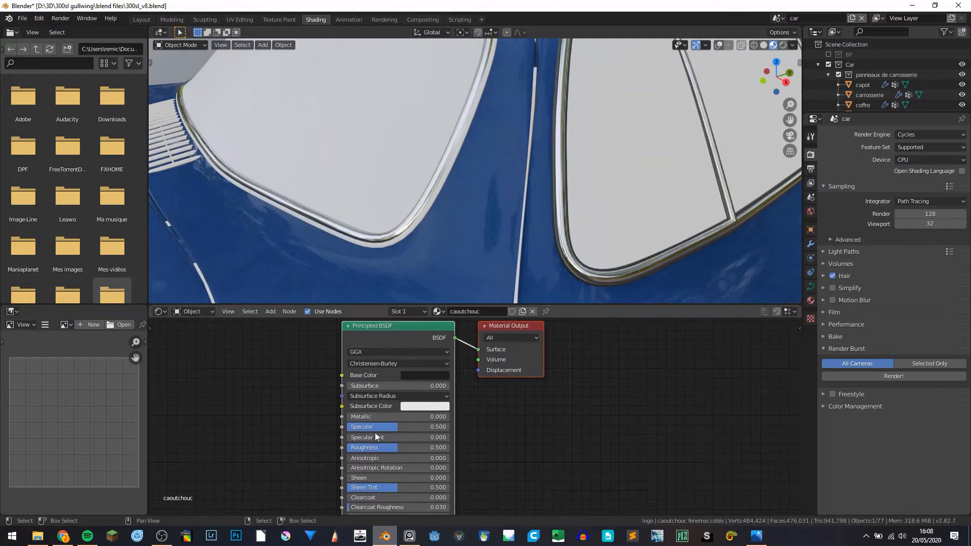
pyautogui.moveTo(380, 447); pyautogui.dragTo(398, 447)
pyautogui.hotkey('alt', 'shift', 'z')
# - Hide the rubber seal around the front windshield
pyautogui.scroll(-6, 542, 239)
pyautogui.moveTo(558, 261); pyautogui.dragTo(538, 255, button='middle')
pyautogui.scroll(5, 417, 221)
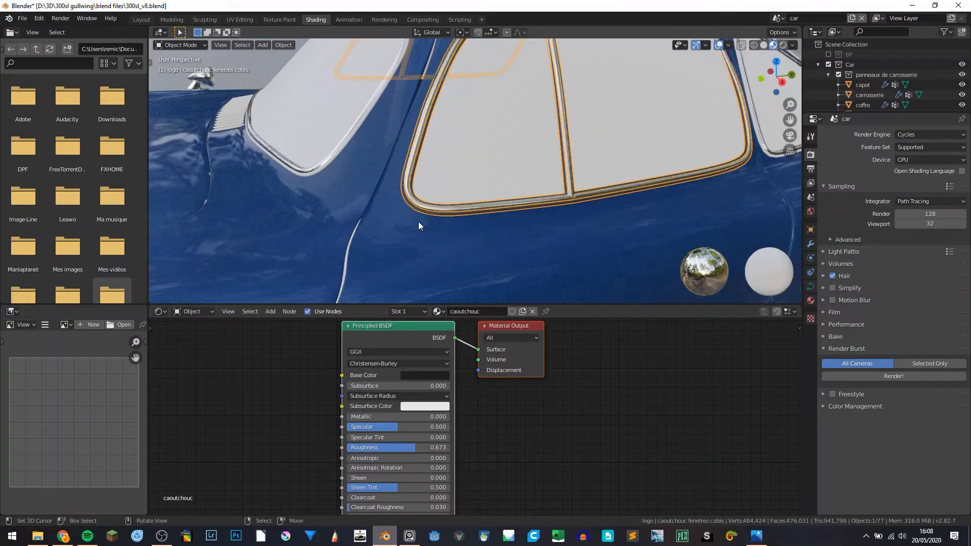
pyautogui.moveTo(418, 222); pyautogui.dragTo(368, 197, button='middle')
pyautogui.click(368, 207)
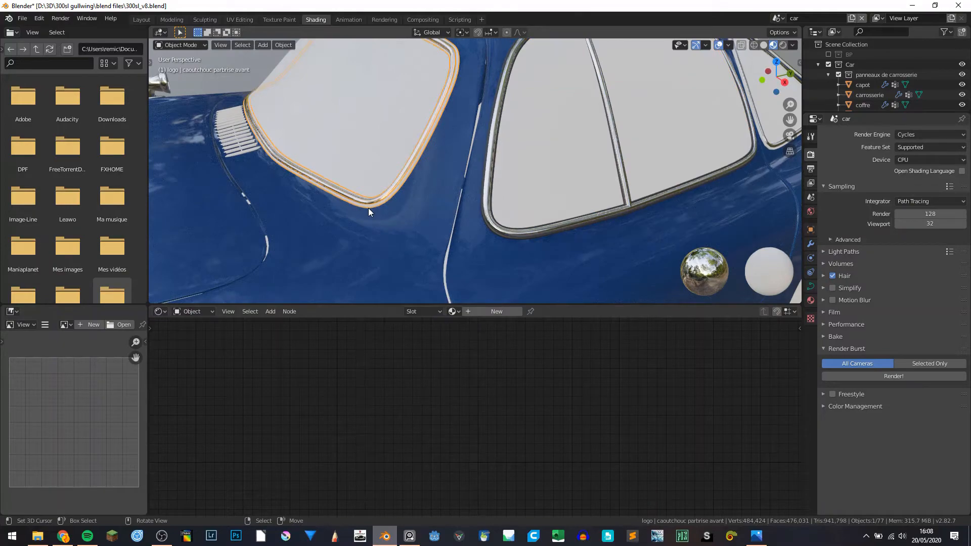
pyautogui.press('h')
# - Hide the remaining unshaded rubber seals around the rear windows and trunk handle
pyautogui.scroll(-5, 379, 204)
pyautogui.moveTo(439, 200); pyautogui.dragTo(356, 189, button='middle')
pyautogui.scroll(4, 542, 175)
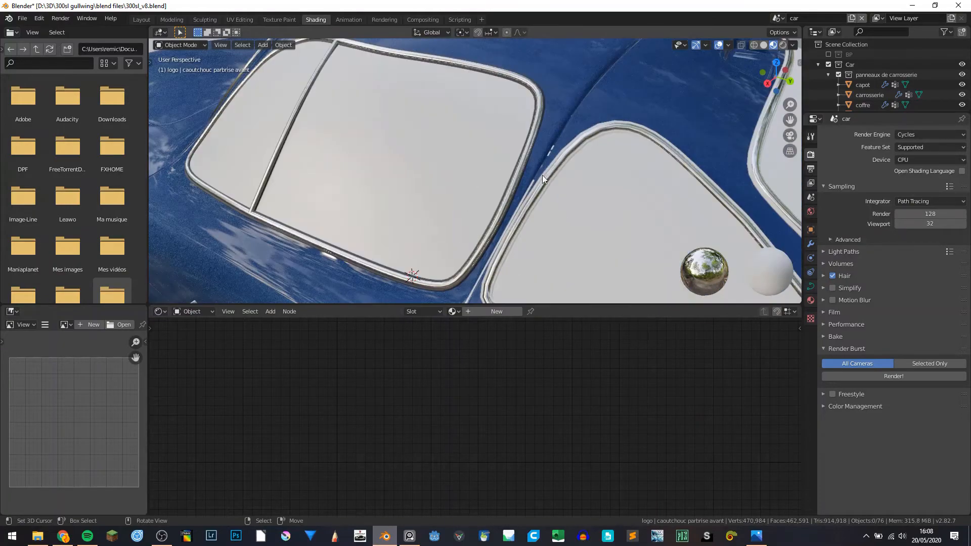
pyautogui.moveTo(542, 174); pyautogui.dragTo(552, 170, button='middle')
pyautogui.click(485, 169)
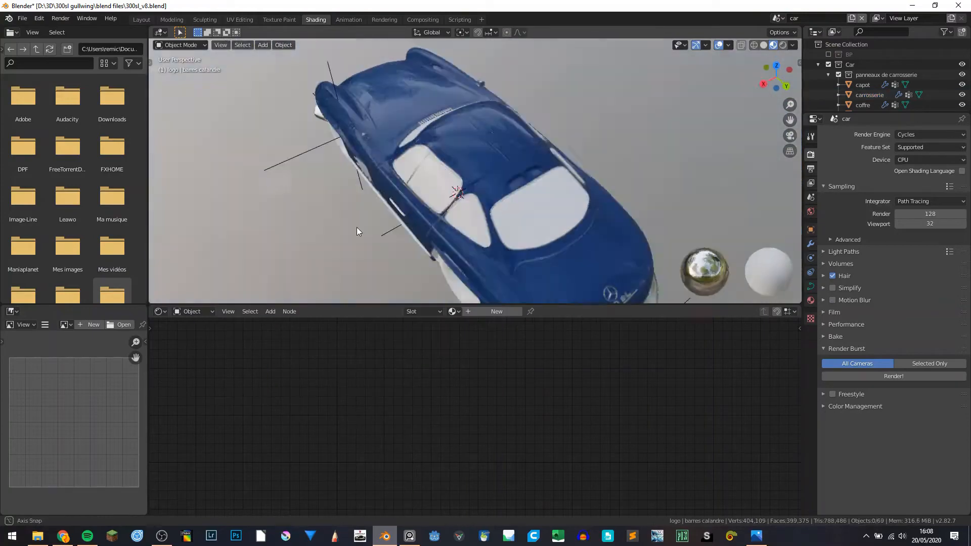
pyautogui.moveTo(356, 226); pyautogui.dragTo(373, 134, button='middle')
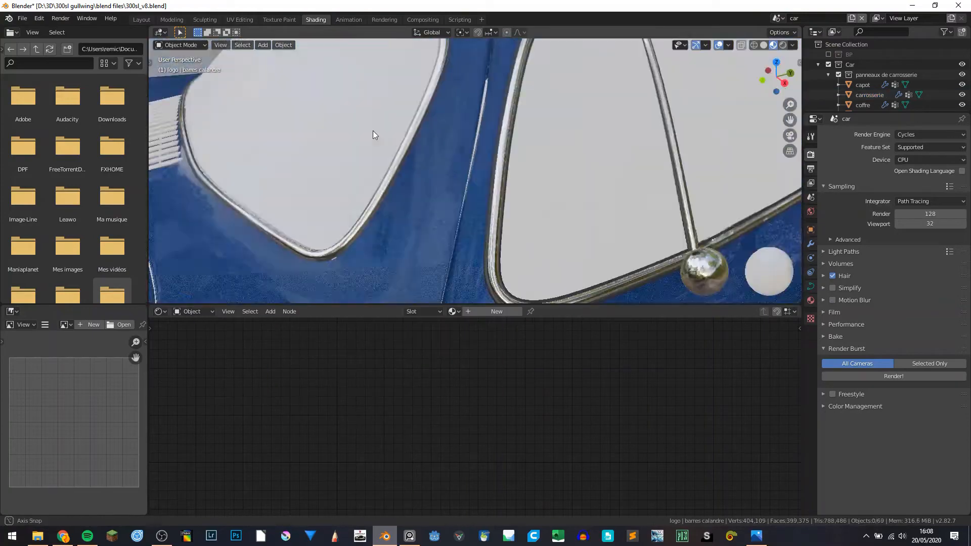
# - Unhide the rubber seals and link the side-window seal's caoutchouc material to all of them
pyautogui.click(481, 202)
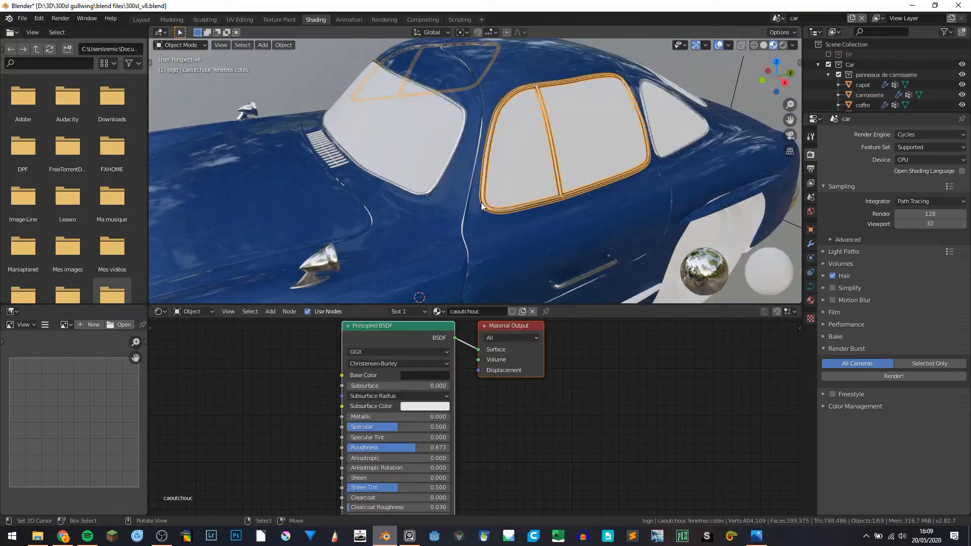
pyautogui.click(481, 202)
pyautogui.click(481, 202)
pyautogui.click(481, 202)
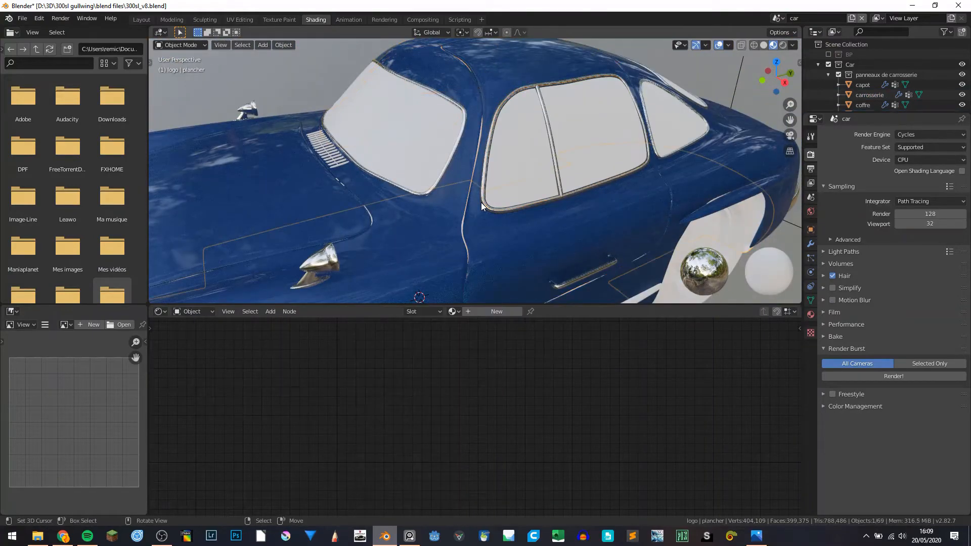
pyautogui.click(480, 202)
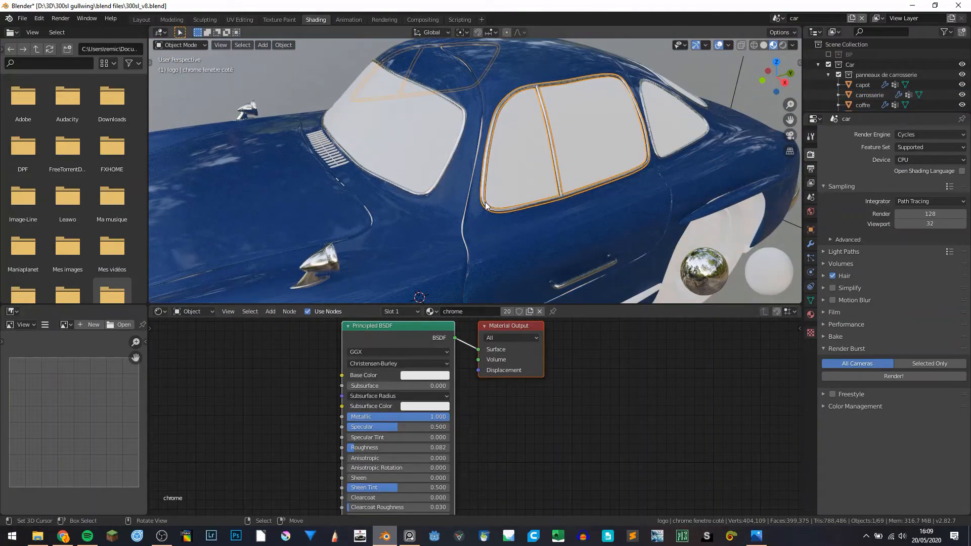
pyautogui.click(482, 205)
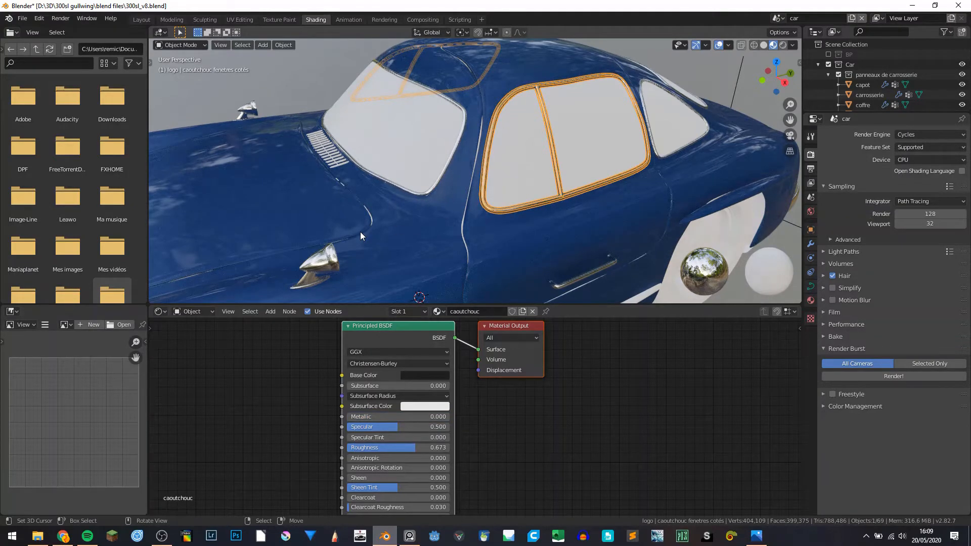
pyautogui.hotkey('alt', 'h')
pyautogui.hotkey('ctrl', 'l')
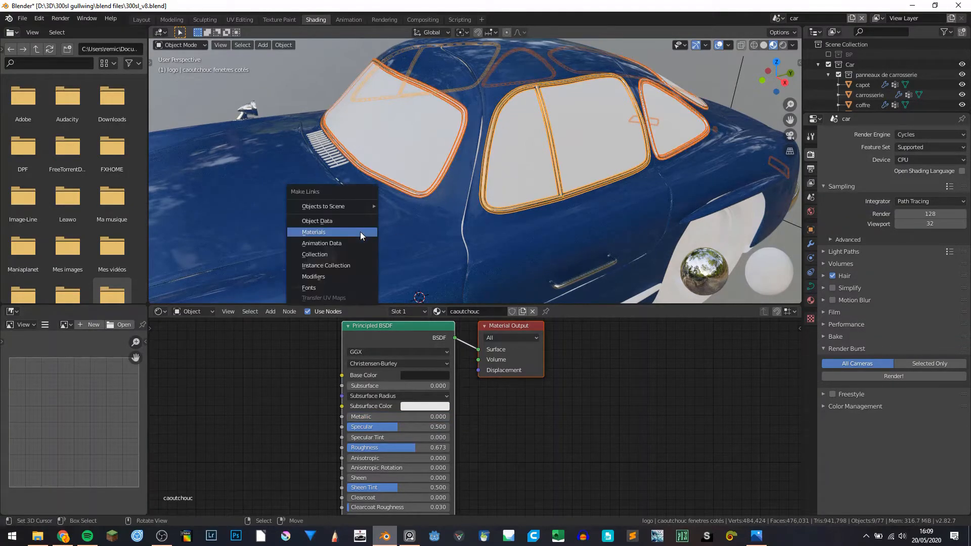
pyautogui.click(360, 232)
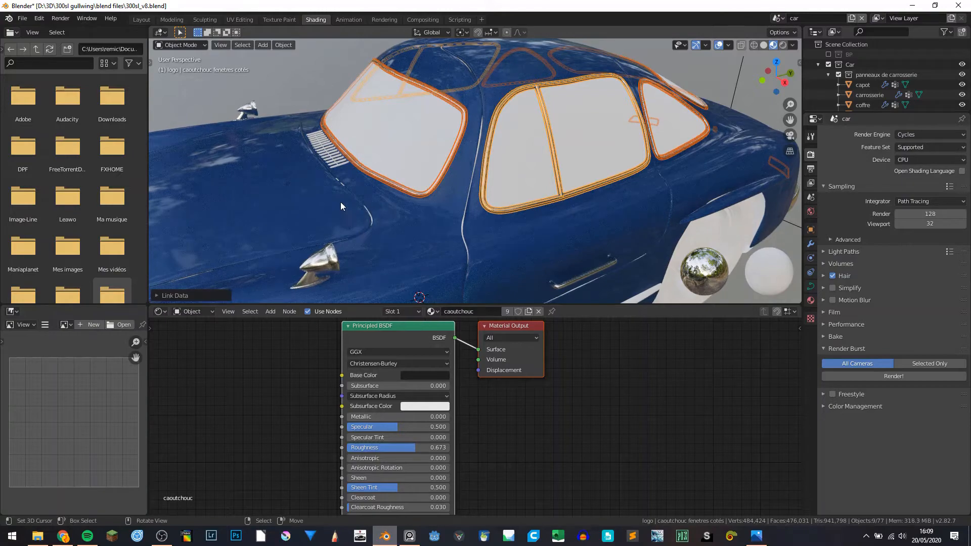
# - Assign the chrome material to the cross rod and the slats of the hood vent below the windshield
pyautogui.scroll(8, 341, 202)
pyautogui.moveTo(372, 228); pyautogui.dragTo(450, 225, button='middle')
pyautogui.click(448, 239)
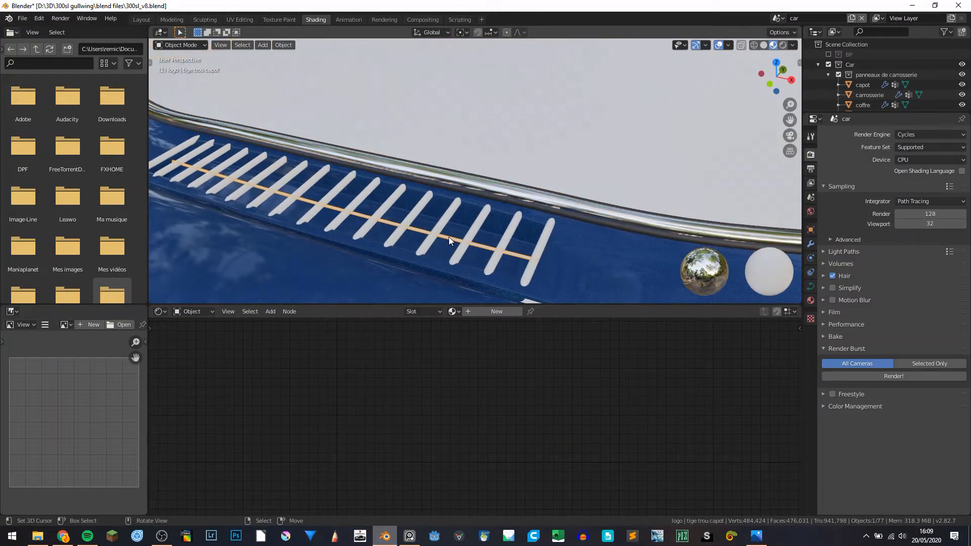
pyautogui.click(452, 312)
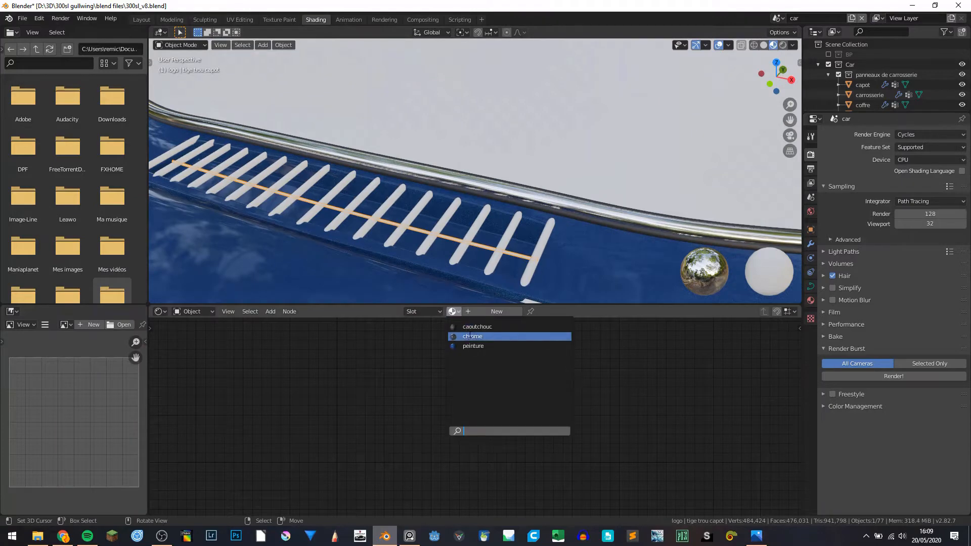
pyautogui.click(469, 336)
pyautogui.click(493, 262)
pyautogui.click(453, 312)
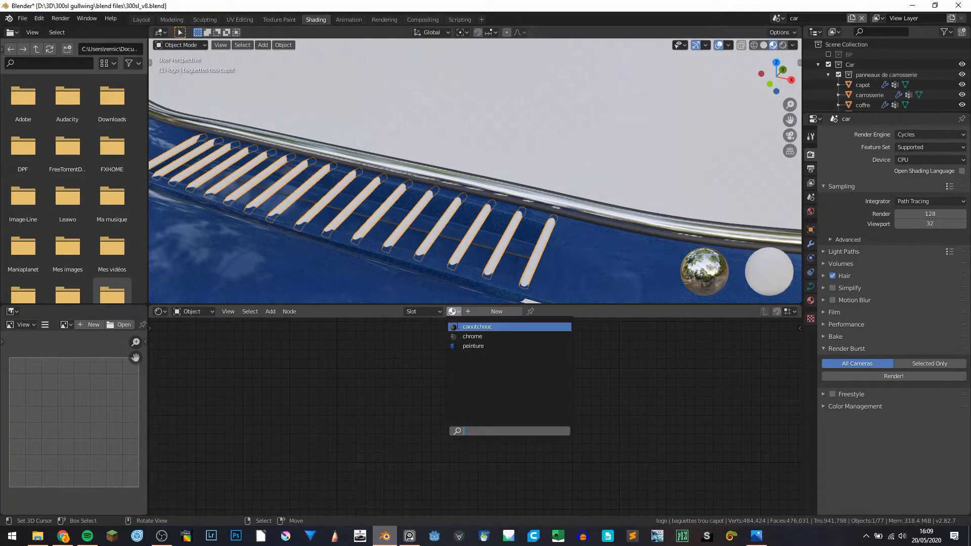
pyautogui.click(472, 336)
# - Assign the peinture material to the white louvre blades in the front fender's side vent
pyautogui.scroll(-5, 480, 226)
pyautogui.moveTo(536, 208); pyautogui.dragTo(465, 162, button='middle')
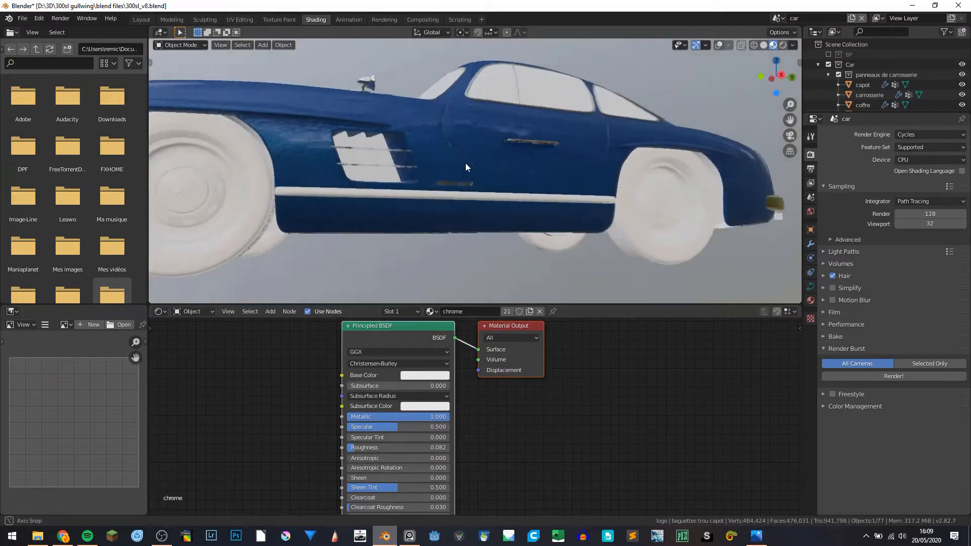
pyautogui.scroll(2, 465, 167)
pyautogui.click(348, 174)
pyautogui.click(452, 311)
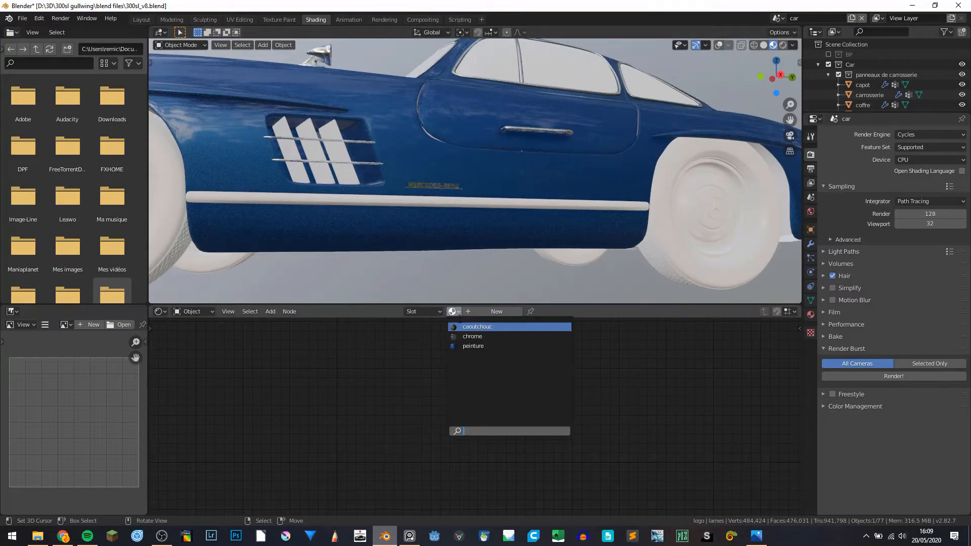
pyautogui.click(473, 345)
# - Examine the shaded car from the side, rear and front
pyautogui.scroll(-4, 405, 199)
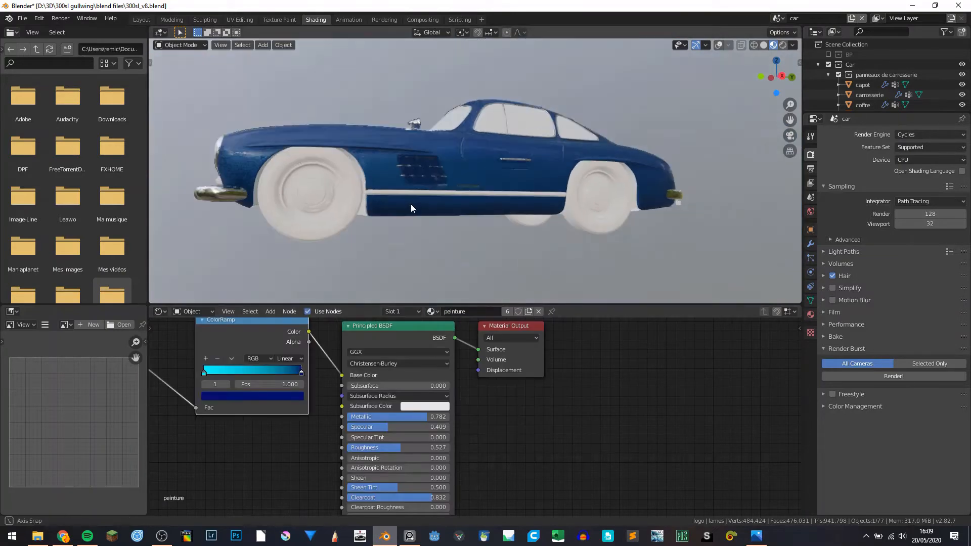
pyautogui.moveTo(410, 204); pyautogui.dragTo(438, 226, button='middle')
pyautogui.scroll(-4, 438, 226)
pyautogui.scroll(4, 505, 193)
pyautogui.moveTo(511, 184); pyautogui.dragTo(484, 190, button='middle')
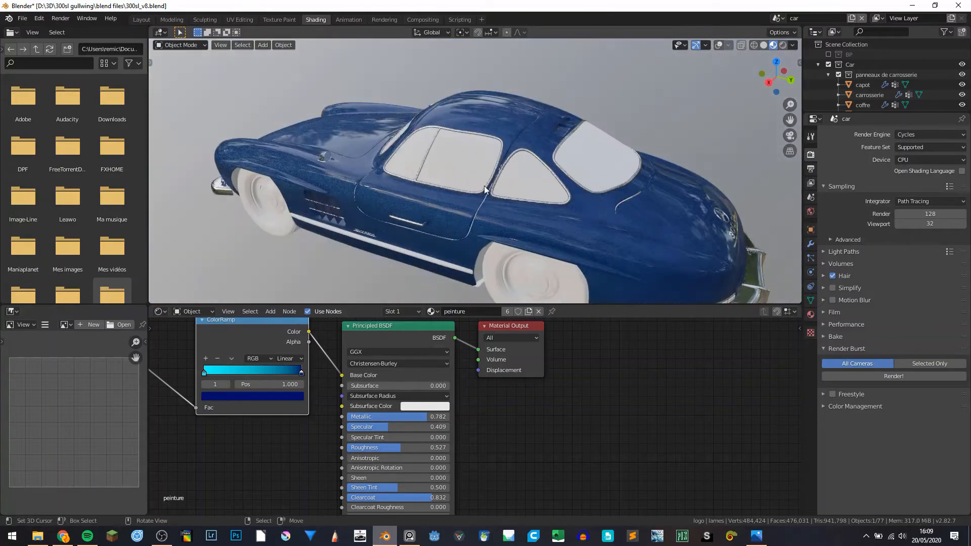
pyautogui.moveTo(289, 140); pyautogui.dragTo(420, 185, button='middle')
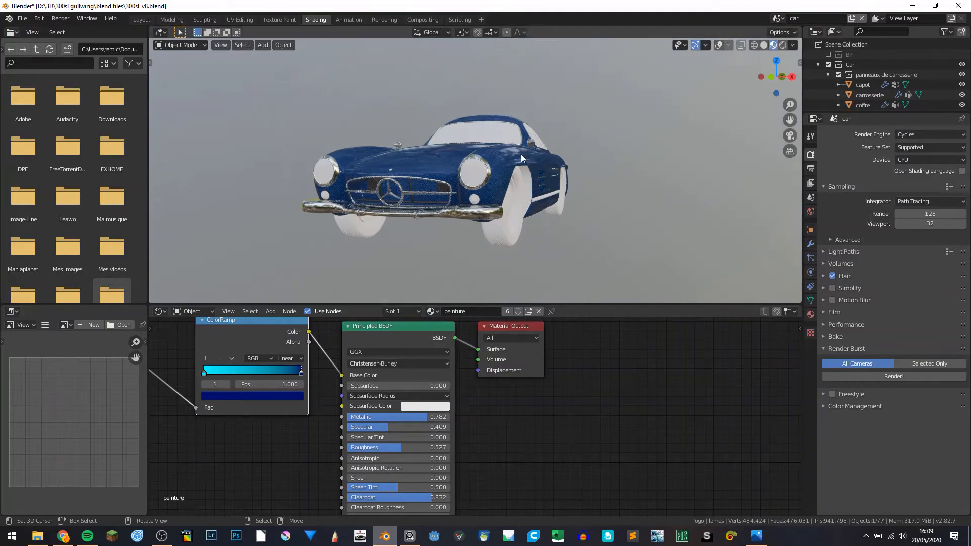
pyautogui.moveTo(521, 154); pyautogui.dragTo(525, 134, button='middle')
# - Show the viewport overlays and create a new material named jantes on the front wheel rim
pyautogui.hotkey('shift', 'alt', 'z')
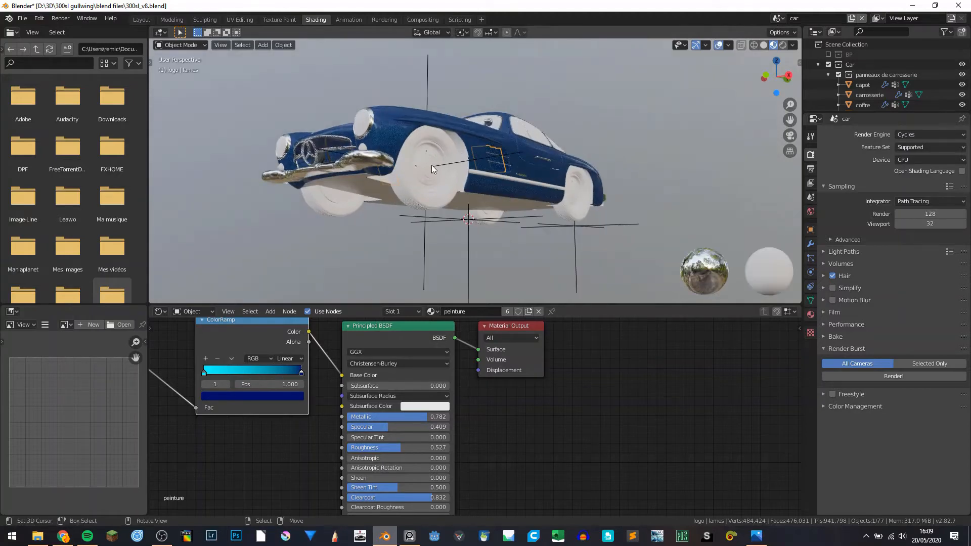
pyautogui.scroll(5, 429, 168)
pyautogui.click(385, 180)
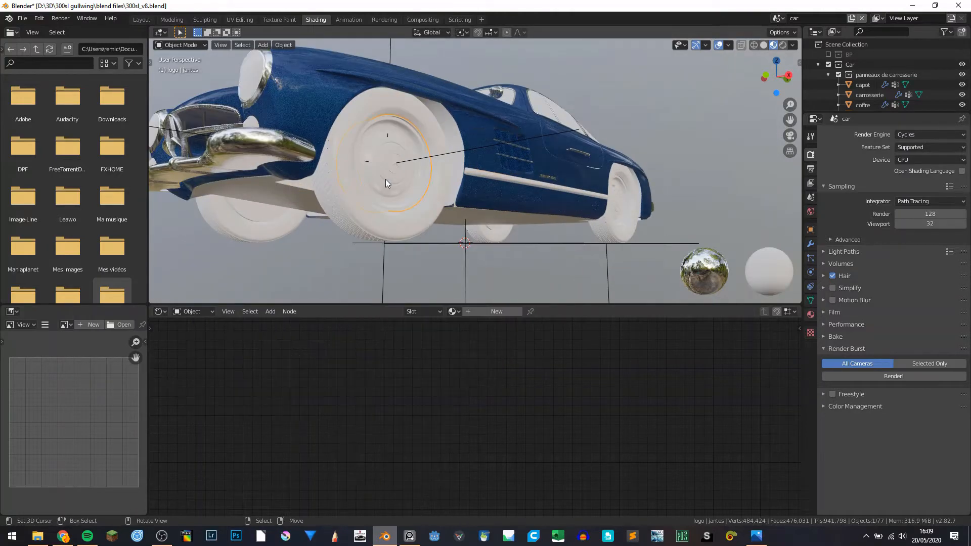
pyautogui.press('KP_Decimal')
pyautogui.moveTo(434, 166); pyautogui.dragTo(415, 166, button='middle')
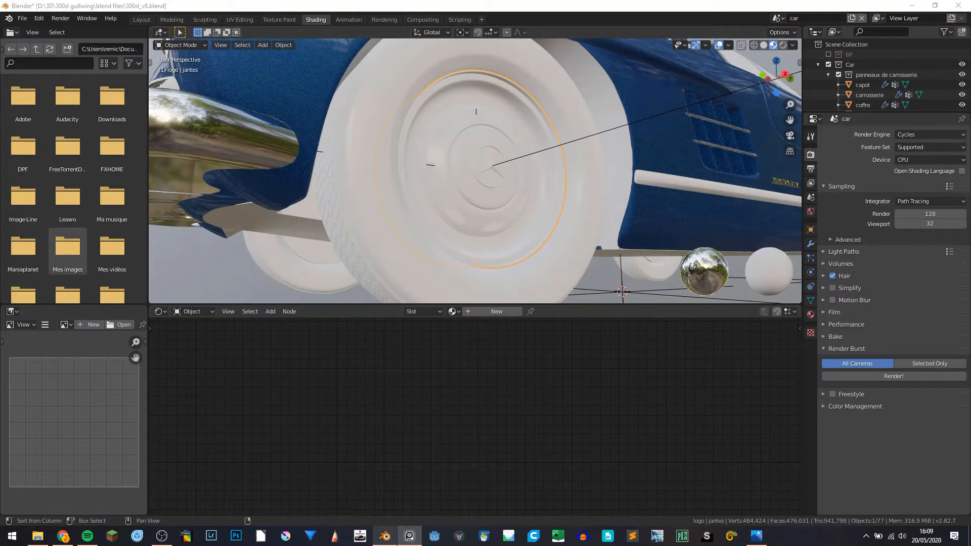
pyautogui.click(443, 179)
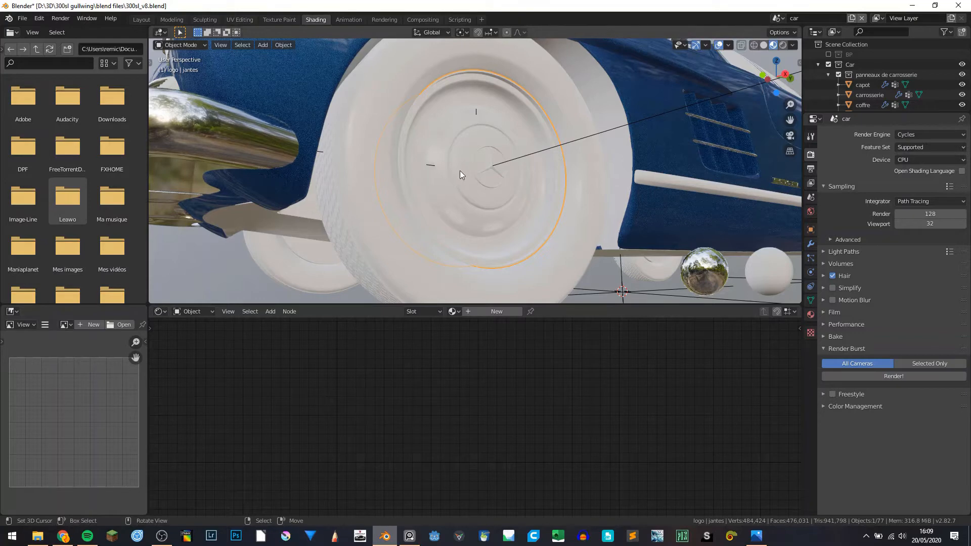
pyautogui.click(477, 310)
pyautogui.doubleClick(478, 311)
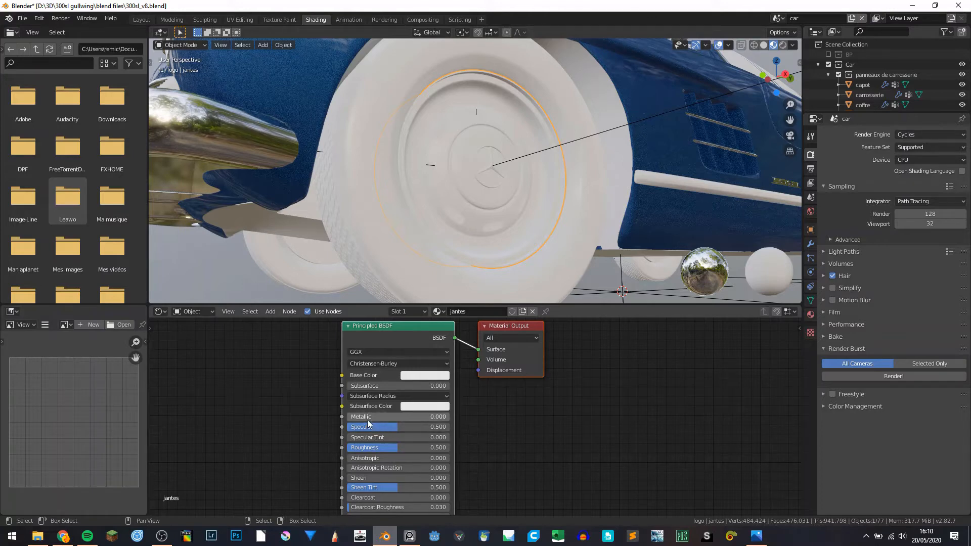
# - Set the jantes material's Metallic to 1.000 and Roughness to 0.568
pyautogui.moveTo(368, 419); pyautogui.dragTo(441, 424)
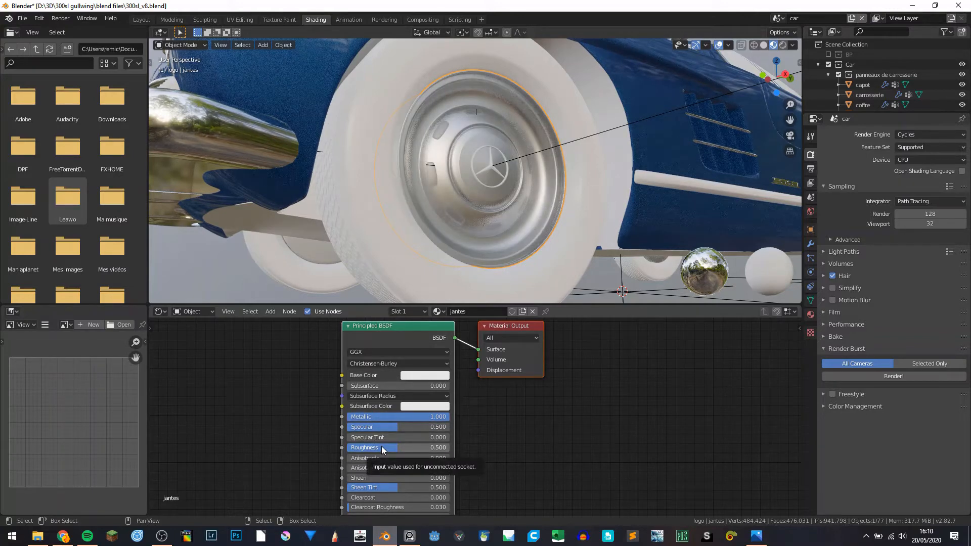
pyautogui.moveTo(382, 446); pyautogui.dragTo(388, 446)
pyautogui.scroll(-3, 515, 233)
pyautogui.moveTo(515, 233); pyautogui.dragTo(487, 240, button='middle')
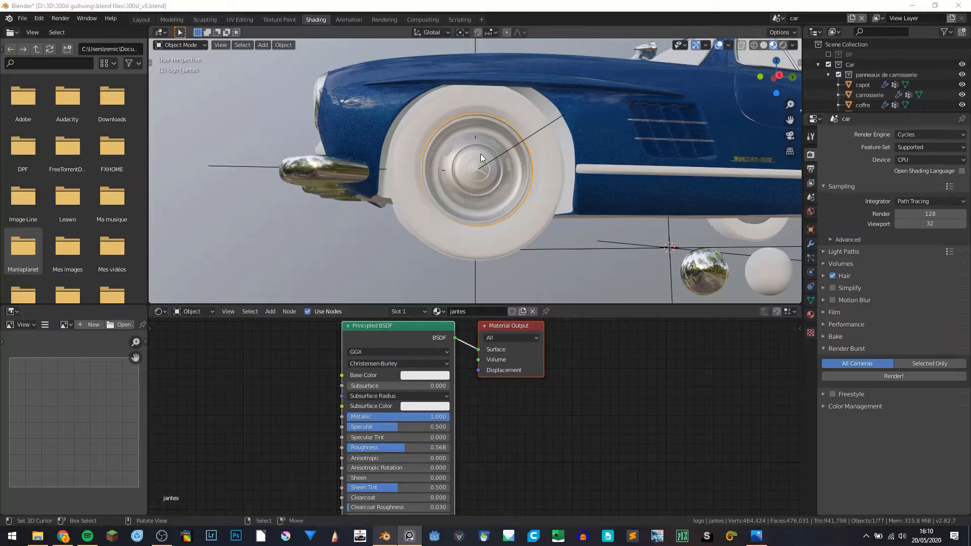
# - Enter Edit Mode on the wheel rim and select the ring of faces around the hub cap's Mercedes star
pyautogui.press('KP_Decimal')
pyautogui.press('Tab')
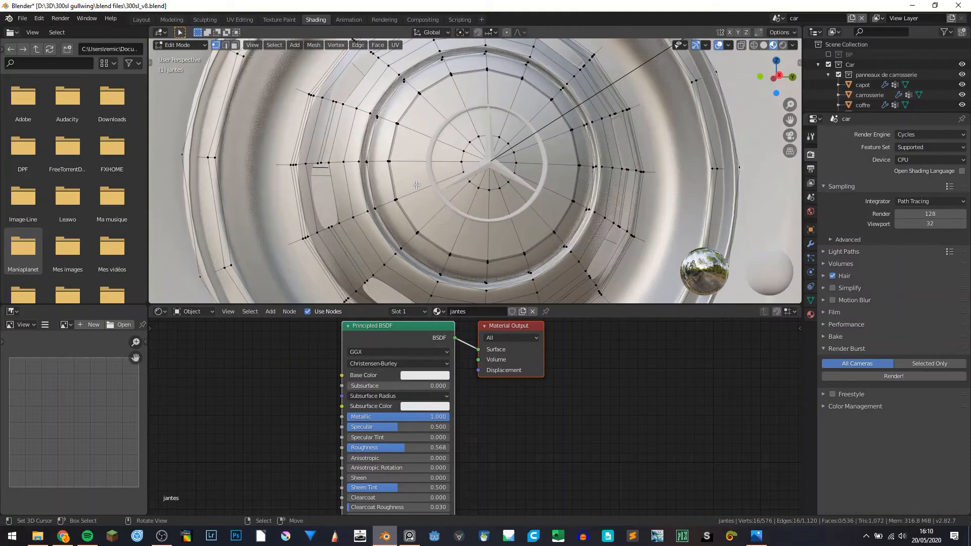
pyautogui.press('a')
pyautogui.hotkey('alt', 'a')
pyautogui.click(235, 46)
pyautogui.keyDown('alt'); pyautogui.click(382, 115); pyautogui.keyUp('alt')
pyautogui.scroll(-1, 387, 115)
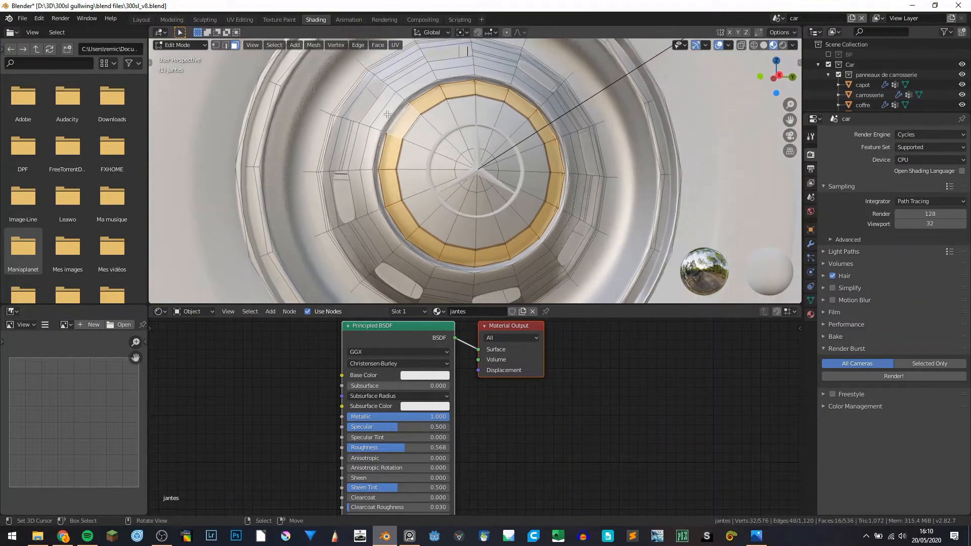
# - Select a single vertex on the hub cap's crease and set the viewport Clip Start to 0.001 m
pyautogui.moveTo(386, 115); pyautogui.dragTo(341, 121, button='middle')
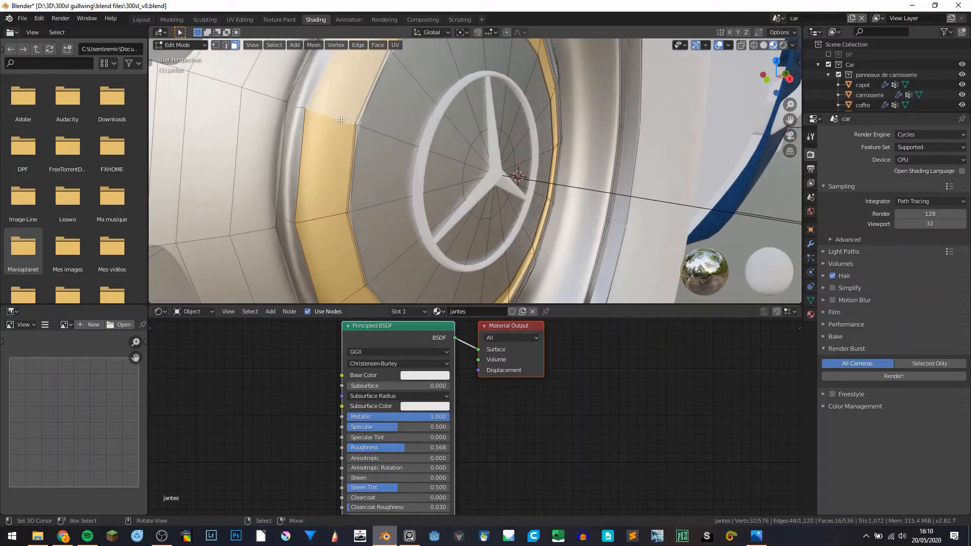
pyautogui.click(348, 120)
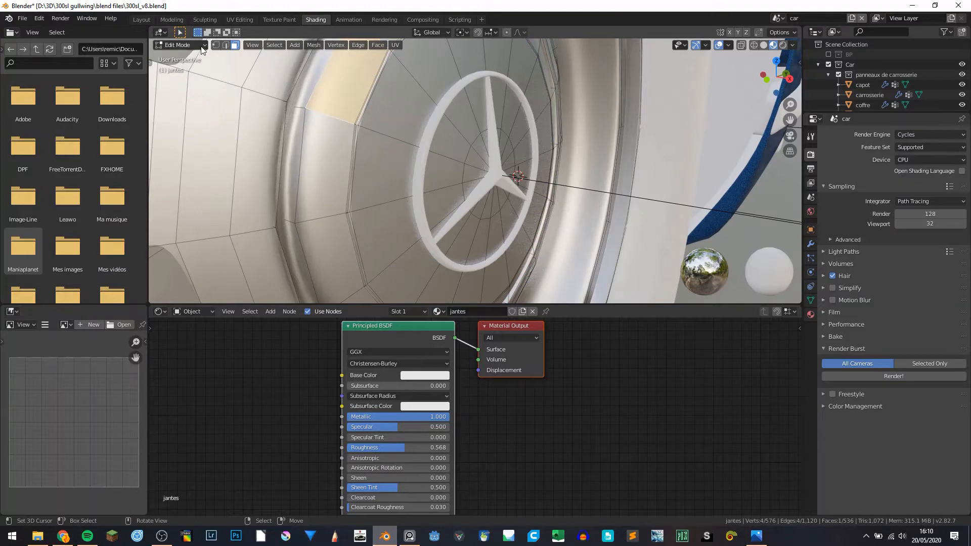
pyautogui.click(216, 45)
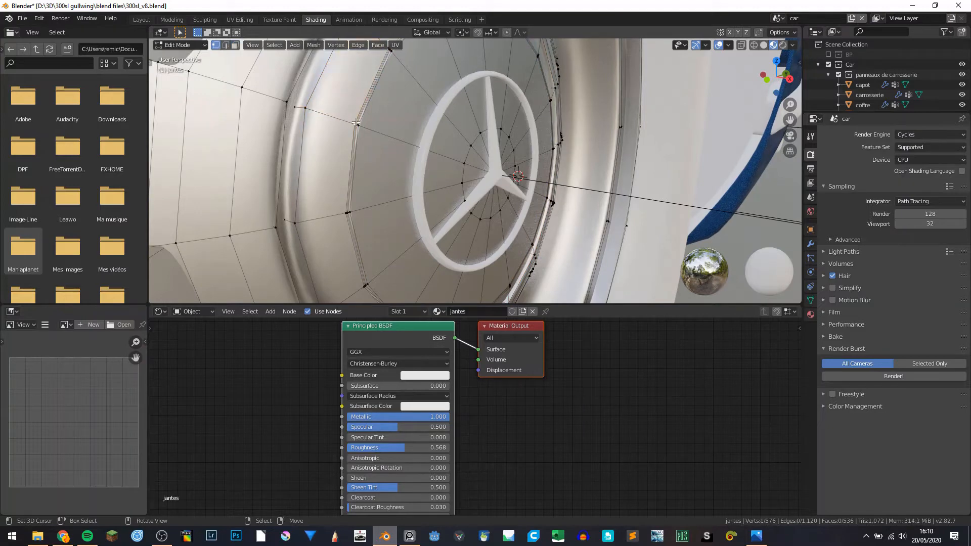
pyautogui.scroll(5, 356, 123)
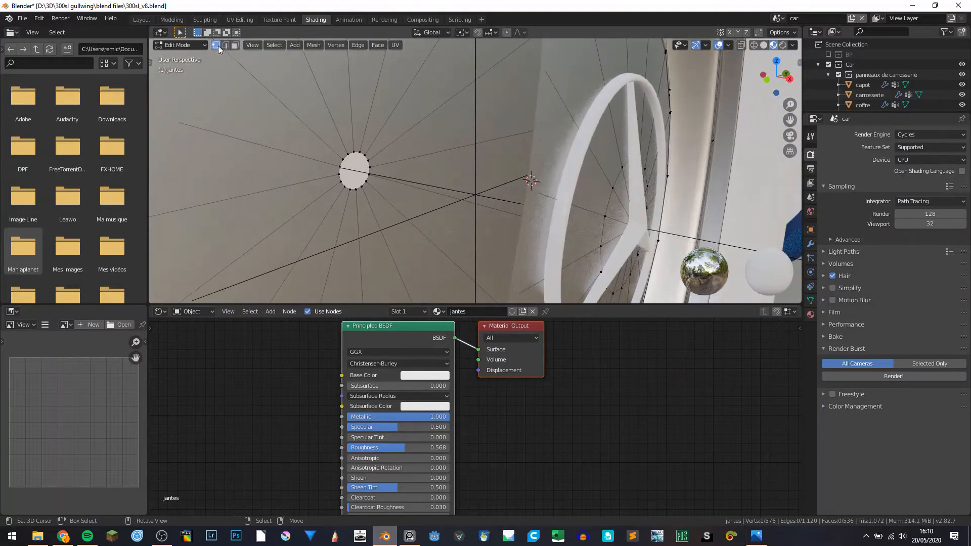
pyautogui.press('n')
pyautogui.scroll(2, 490, 151)
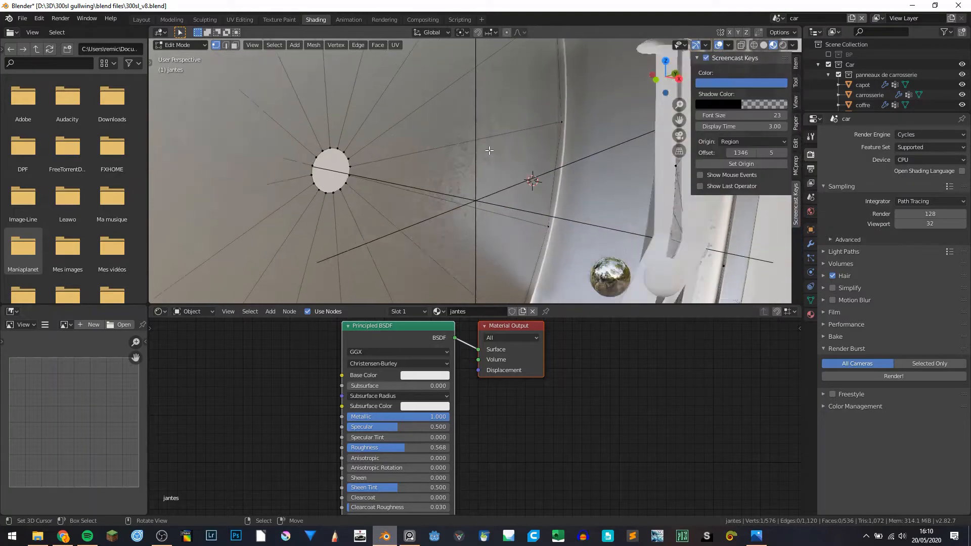
pyautogui.scroll(-1, 489, 151)
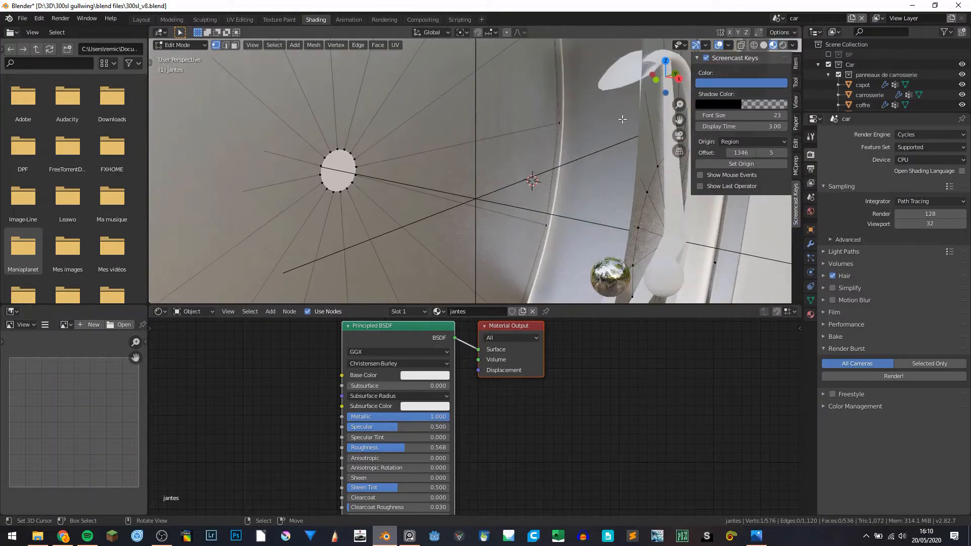
pyautogui.click(796, 101)
pyautogui.moveTo(765, 84); pyautogui.dragTo(744, 84)
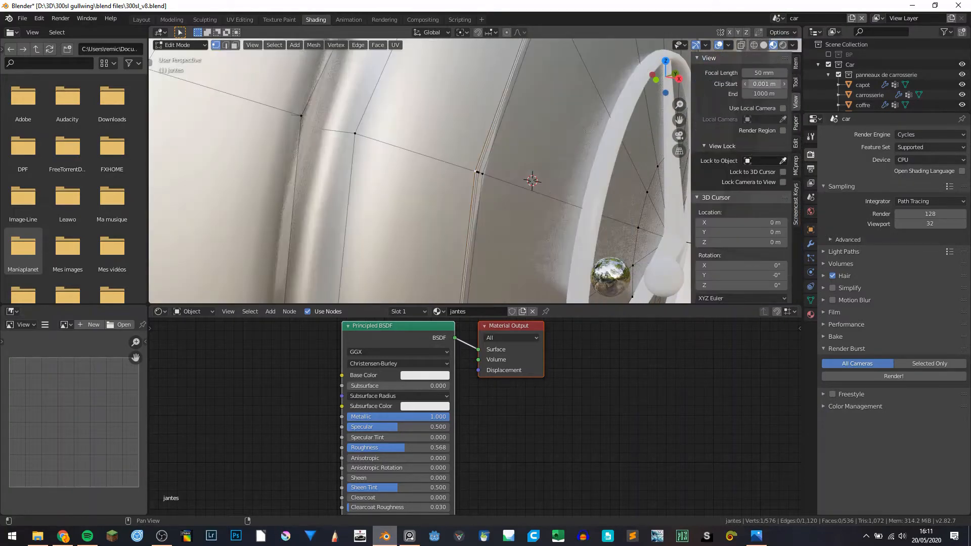
pyautogui.press('n')
# - Switch to face selection and select only the ring of faces surrounding the hub cap's flat centre disc
pyautogui.scroll(5, 498, 149)
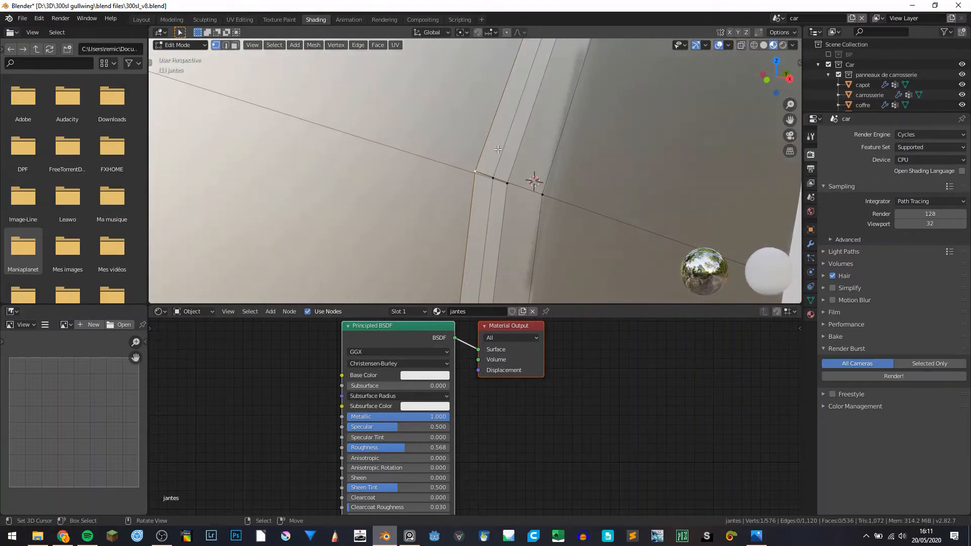
pyautogui.scroll(1, 365, 124)
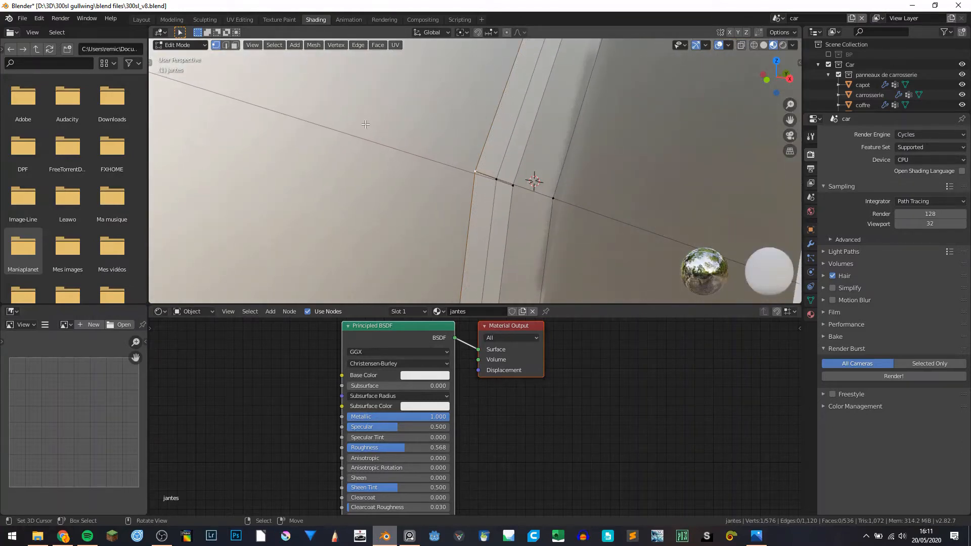
pyautogui.click(232, 45)
pyautogui.keyDown('alt'); pyautogui.click(326, 123); pyautogui.keyUp('alt')
pyautogui.moveTo(326, 123); pyautogui.dragTo(401, 138, button='middle')
pyautogui.keyDown('alt'); pyautogui.keyDown('shift'); pyautogui.click(467, 173); pyautogui.keyUp('shift'); pyautogui.keyUp('alt')
pyautogui.scroll(-5, 463, 146)
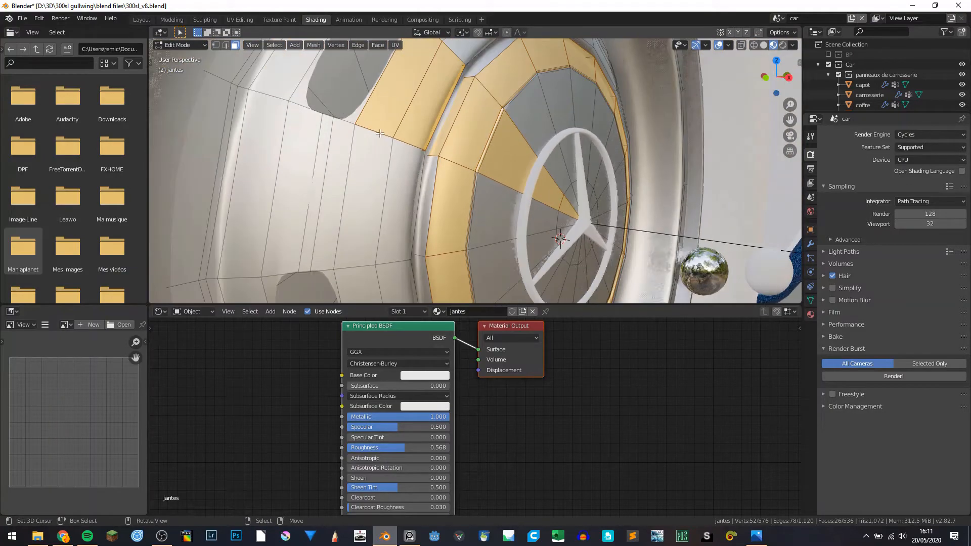
pyautogui.hotkey('ctrl', 'z')
pyautogui.scroll(10, 463, 145)
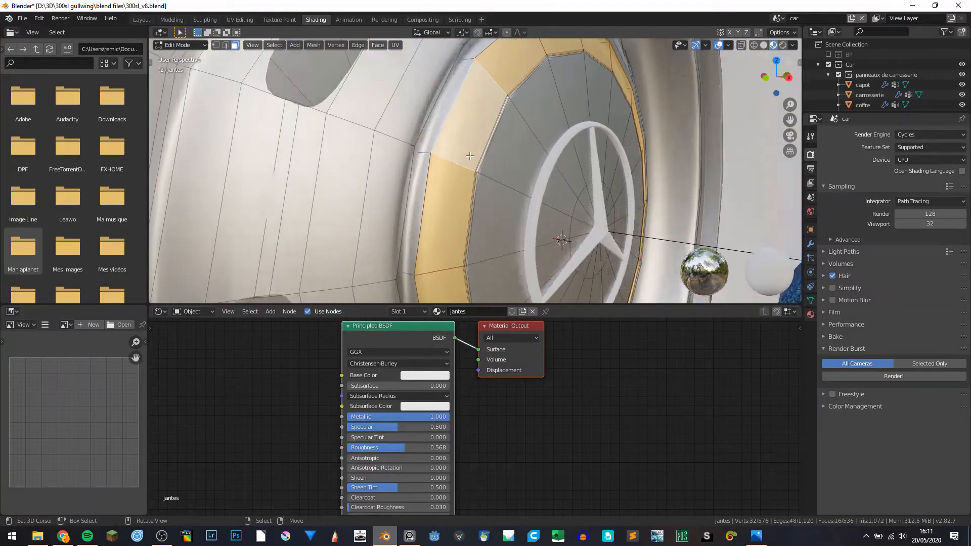
pyautogui.moveTo(506, 160); pyautogui.dragTo(526, 161, button='middle')
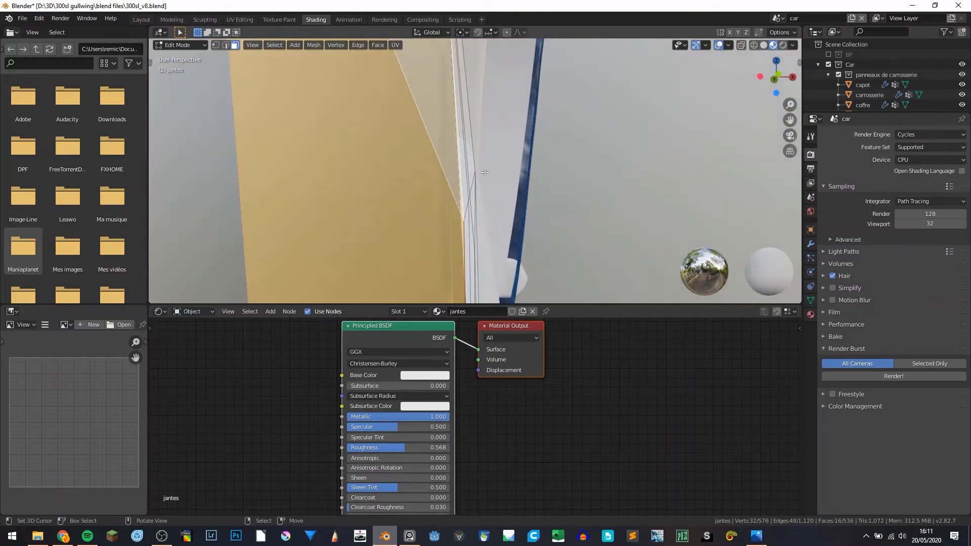
# - Add the adjoining narrow ring of faces to the hub cap ring selection
pyautogui.keyDown('alt'); pyautogui.keyDown('shift'); pyautogui.rightClick(468, 173); pyautogui.keyUp('shift'); pyautogui.keyUp('alt')
pyautogui.moveTo(468, 173); pyautogui.dragTo(394, 141, button='middle')
pyautogui.scroll(-7, 380, 180)
pyautogui.scroll(-2, 394, 142)
pyautogui.scroll(6, 394, 142)
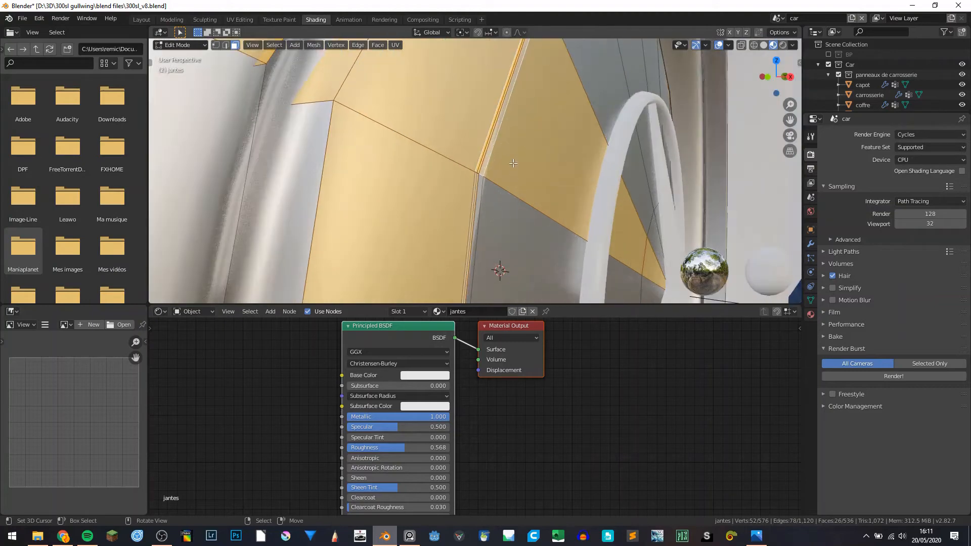
pyautogui.keyDown('alt'); pyautogui.rightClick(413, 151); pyautogui.keyUp('alt')
pyautogui.keyDown('alt'); pyautogui.keyDown('shift'); pyautogui.rightClick(319, 107); pyautogui.keyUp('shift'); pyautogui.keyUp('alt')
pyautogui.scroll(-6, 319, 107)
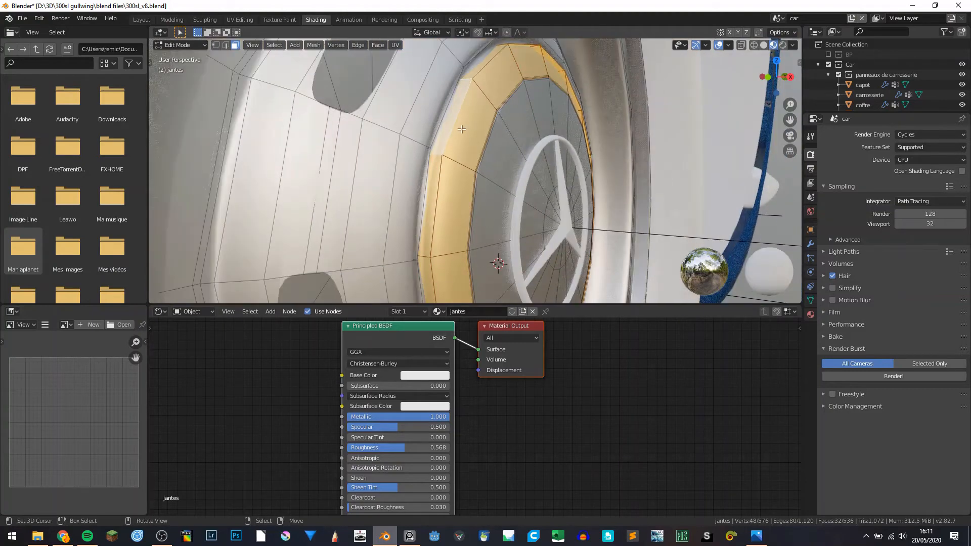
# - Turn off the viewport display of the rim's Subdivision and Shrinkwrap modifiers
pyautogui.moveTo(450, 126); pyautogui.dragTo(385, 119, button='middle')
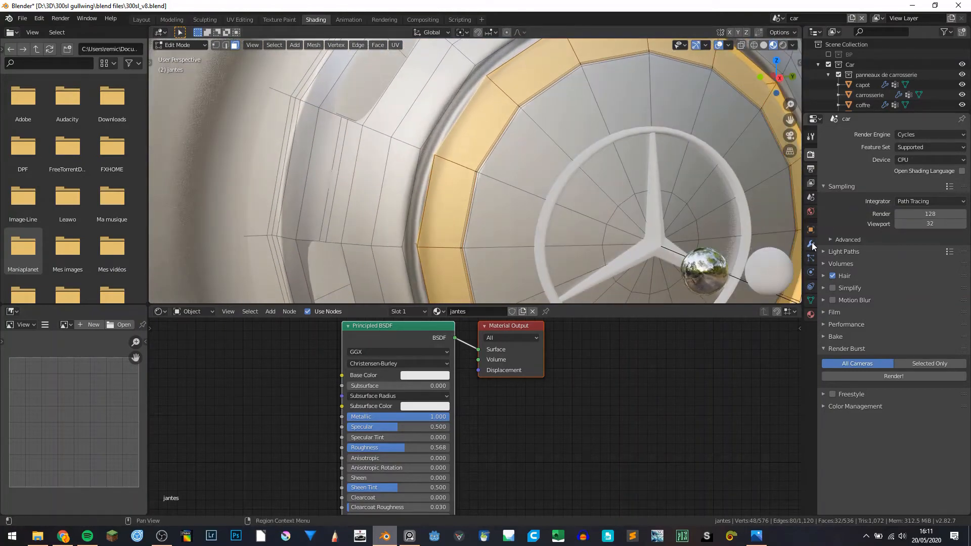
pyautogui.click(811, 244)
pyautogui.click(889, 167)
pyautogui.click(889, 149)
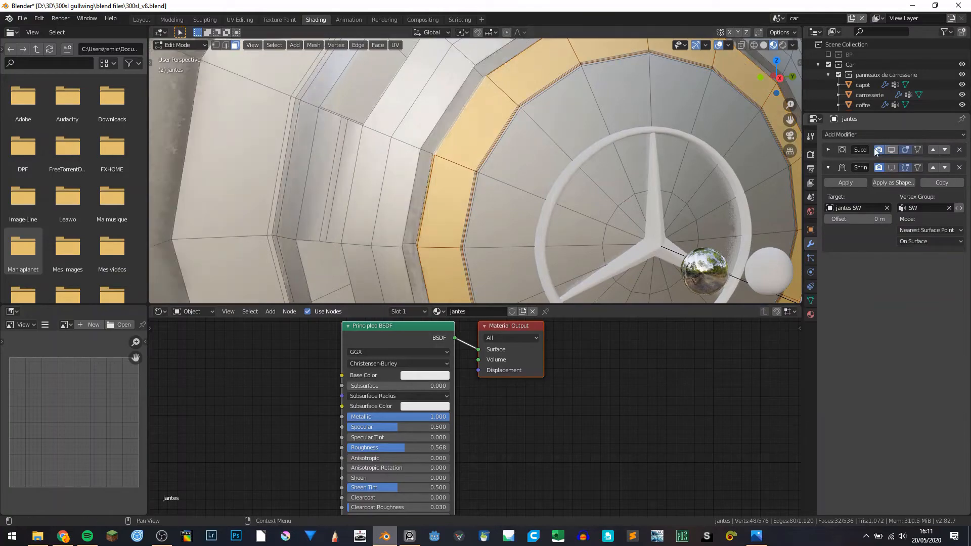
# - Extend the hub cap selection with the remaining narrow face loops along the edges of the selected band
pyautogui.scroll(3, 434, 108)
pyautogui.moveTo(433, 108); pyautogui.dragTo(414, 72, button='middle')
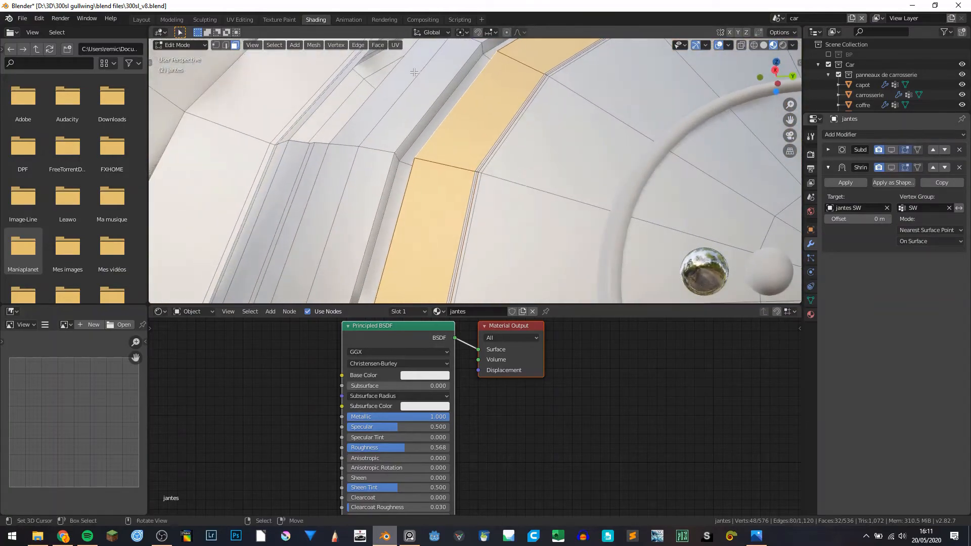
pyautogui.keyDown('alt'); pyautogui.keyDown('shift'); pyautogui.click(405, 167); pyautogui.keyUp('shift'); pyautogui.keyUp('alt')
pyautogui.moveTo(405, 167); pyautogui.dragTo(474, 174, button='middle')
pyautogui.scroll(3, 475, 166)
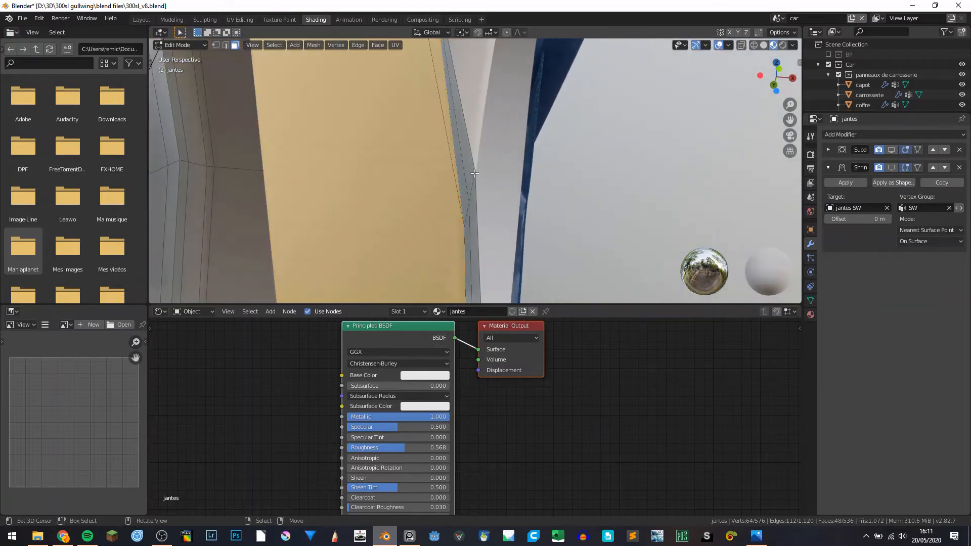
pyautogui.keyDown('alt'); pyautogui.keyDown('shift'); pyautogui.click(464, 202); pyautogui.keyUp('shift'); pyautogui.keyUp('alt')
pyautogui.moveTo(464, 203); pyautogui.dragTo(410, 162, button='middle')
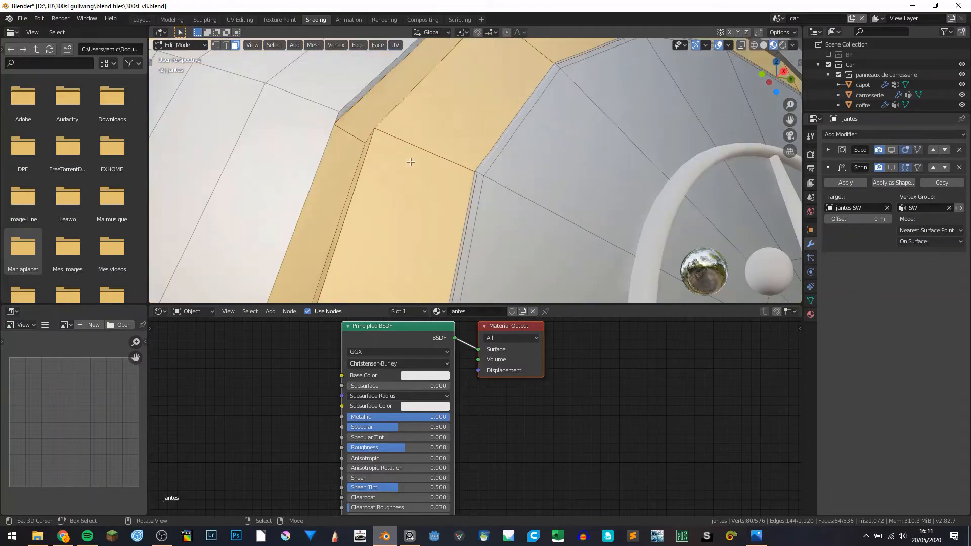
pyautogui.scroll(-6, 411, 161)
pyautogui.moveTo(490, 205); pyautogui.dragTo(467, 210, button='middle')
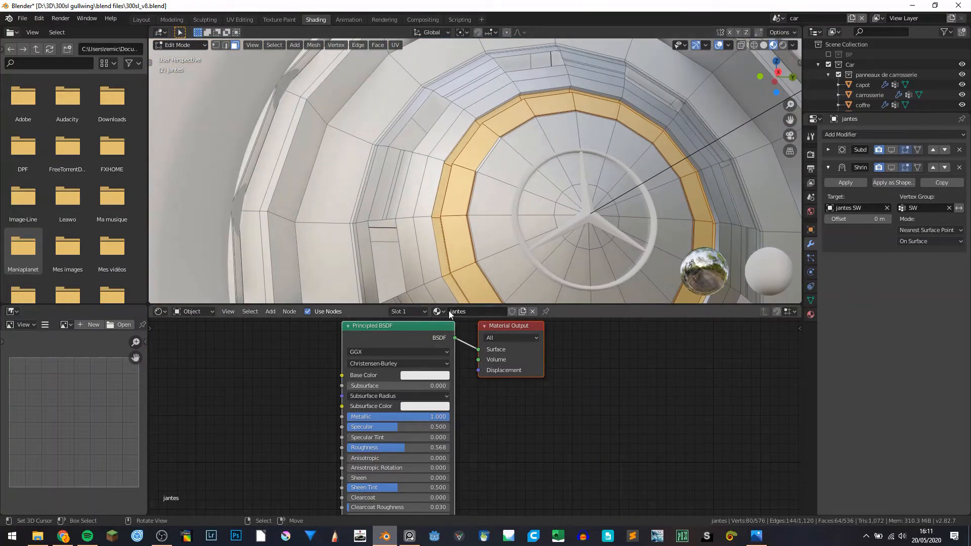
# - Add a second material slot to the rim, assign it to the selected hub cap ring and set its material to chrome
pyautogui.click(809, 313)
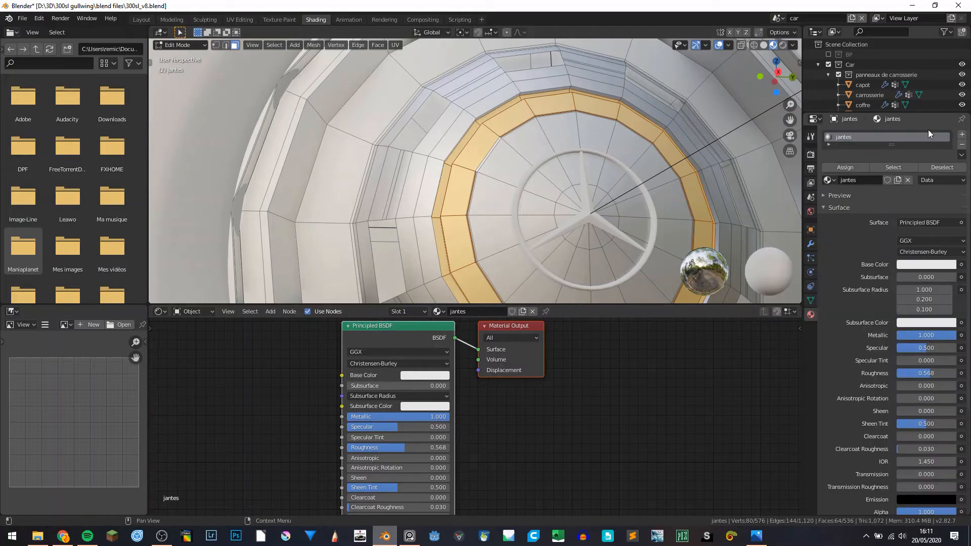
pyautogui.click(962, 134)
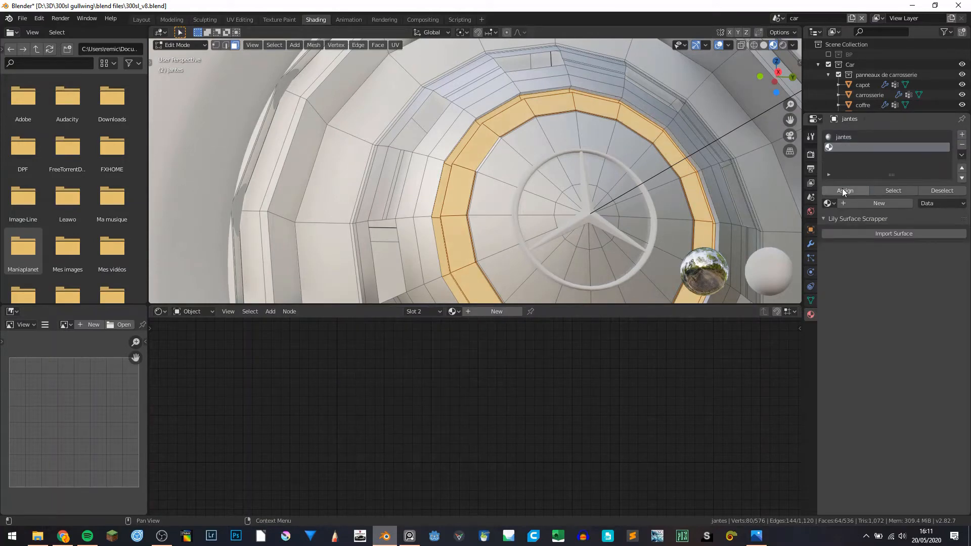
pyautogui.click(828, 203)
pyautogui.click(847, 228)
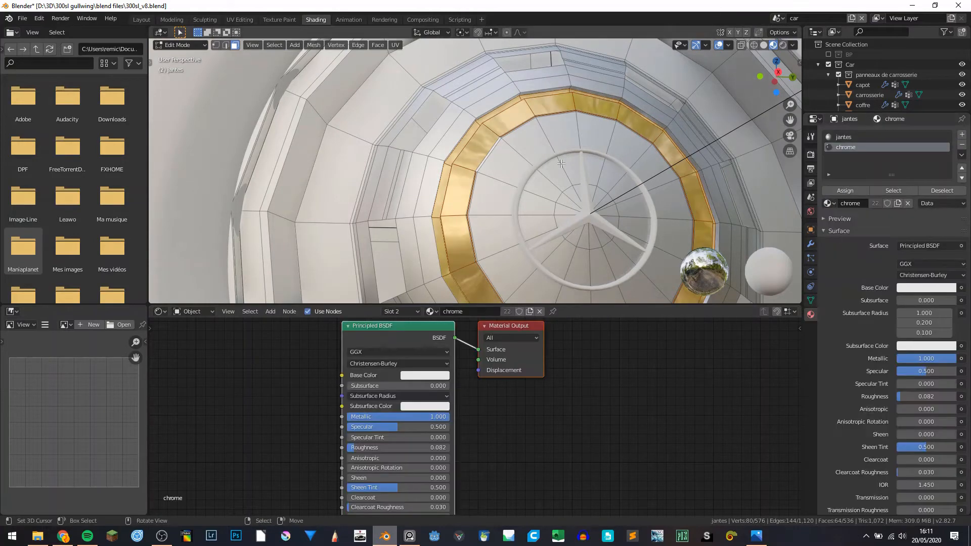
pyautogui.scroll(-5, 538, 195)
pyautogui.moveTo(538, 195); pyautogui.dragTo(526, 211, button='middle')
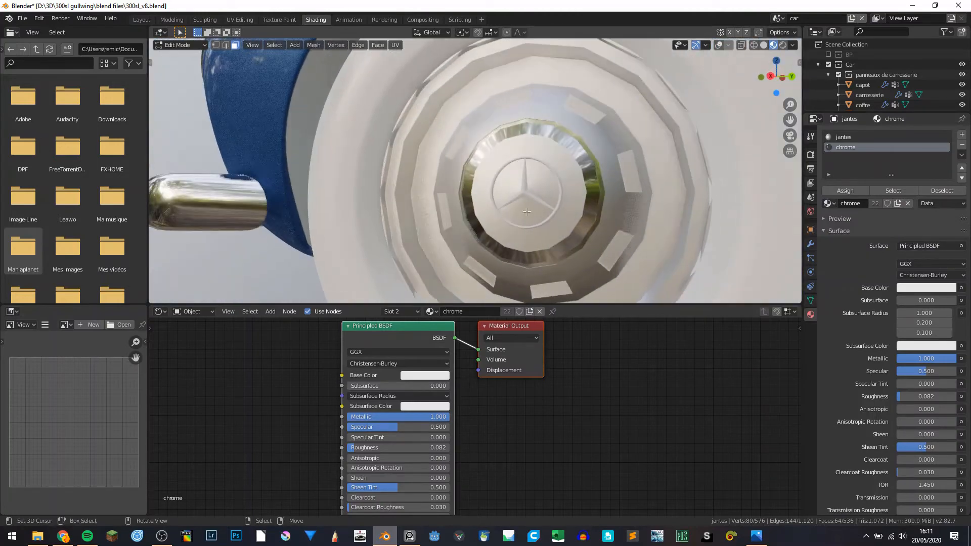
# - Re-enable the rim's Subdivision and Shrinkwrap modifiers in the viewport and return to Object Mode with the overlays hidden
pyautogui.click(810, 244)
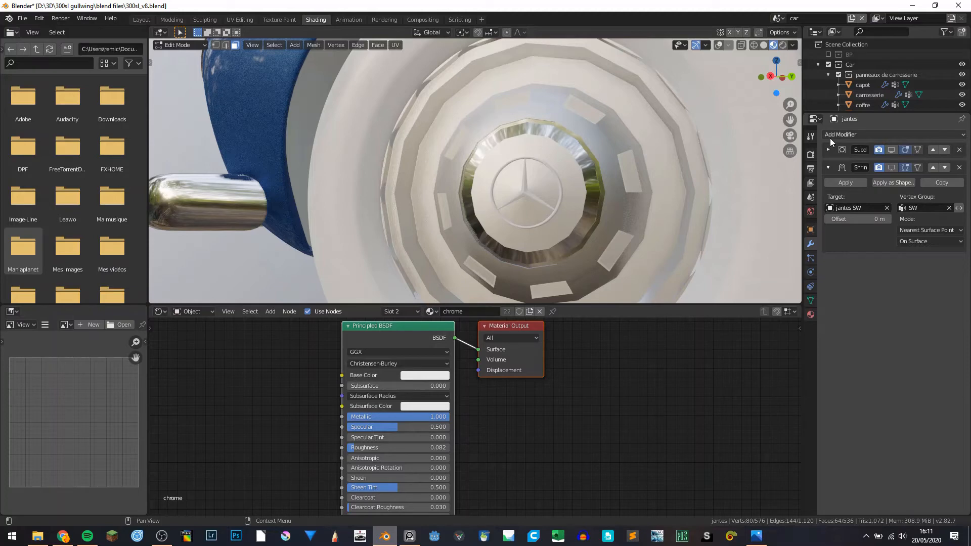
pyautogui.click(891, 168)
pyautogui.hotkey('shift', 'alt', 'z')
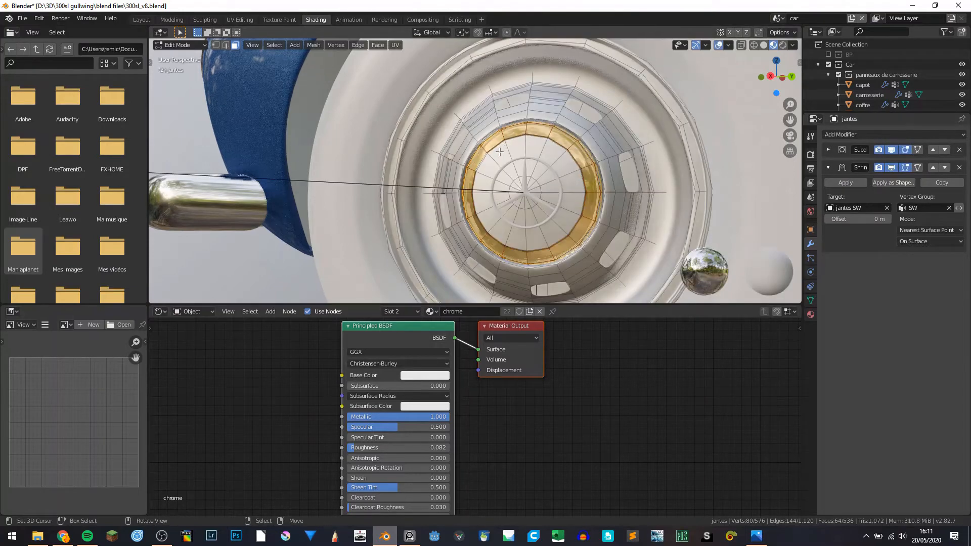
pyautogui.press('Tab')
pyautogui.hotkey('shift', 'alt', 'z')
pyautogui.scroll(-5, 484, 153)
pyautogui.moveTo(484, 154); pyautogui.dragTo(529, 157, button='middle')
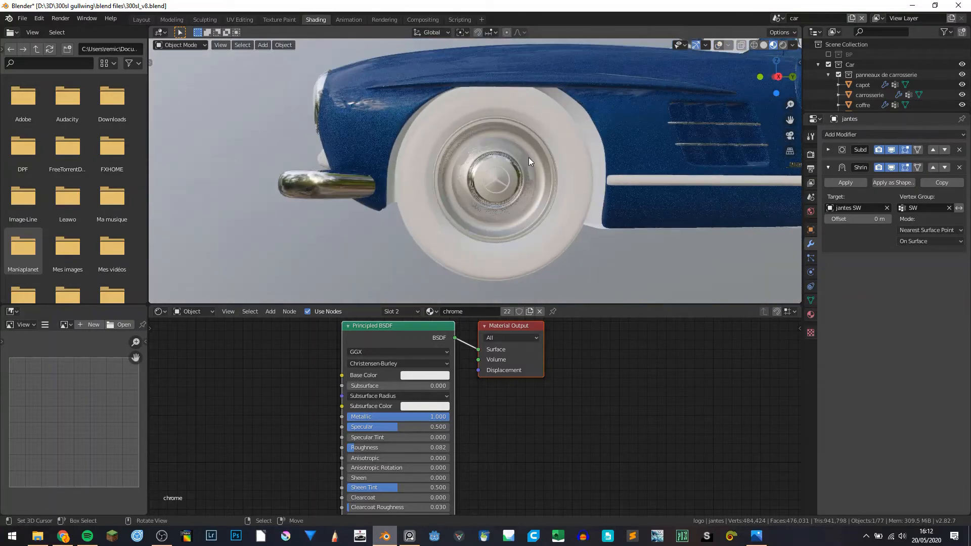
# - Apply the existing chrome material to the Mercedes star on the front wheel's hub cap
pyautogui.scroll(7, 539, 175)
pyautogui.click(538, 185)
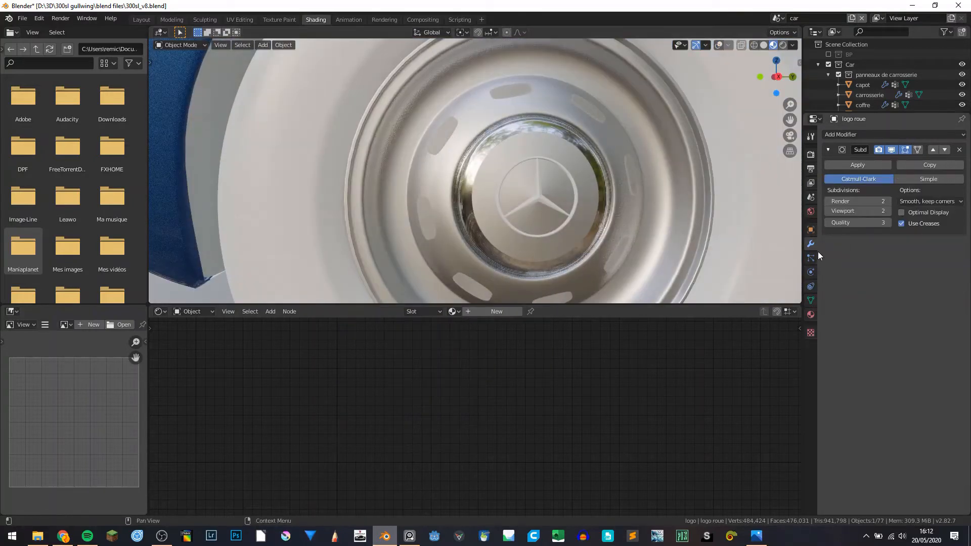
pyautogui.click(455, 312)
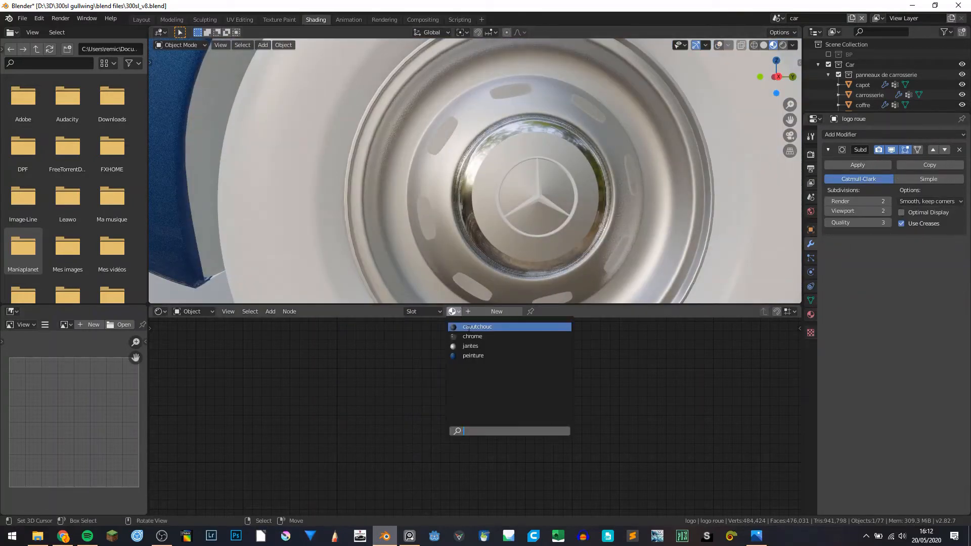
pyautogui.click(467, 336)
# - Examine the car's front end around the grille, bumper and lights for parts that still lack a material
pyautogui.scroll(-5, 450, 185)
pyautogui.moveTo(450, 180); pyautogui.dragTo(556, 177, button='middle')
pyautogui.scroll(3, 420, 165)
pyautogui.scroll(-4, 420, 165)
pyautogui.moveTo(408, 144); pyautogui.dragTo(456, 124, button='middle')
pyautogui.scroll(5, 347, 137)
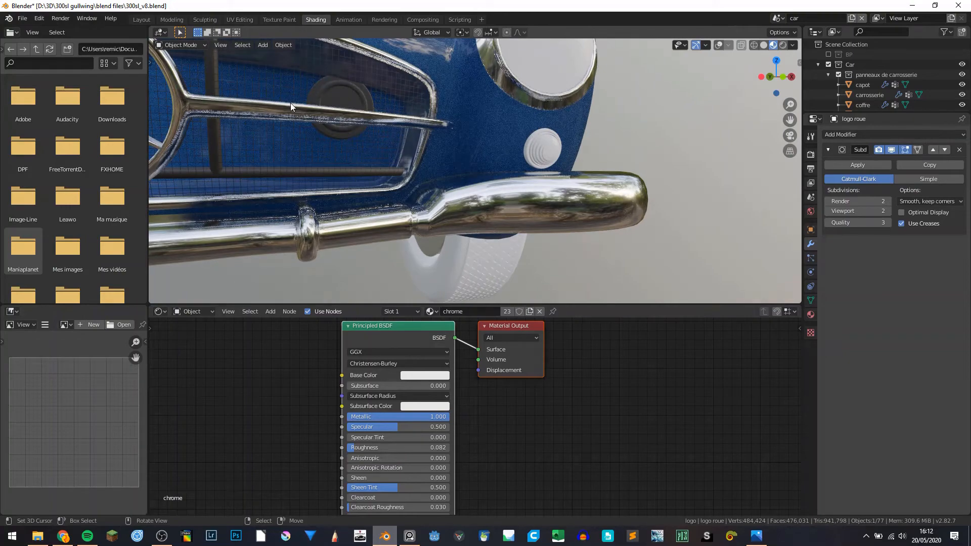
pyautogui.scroll(-2, 318, 94)
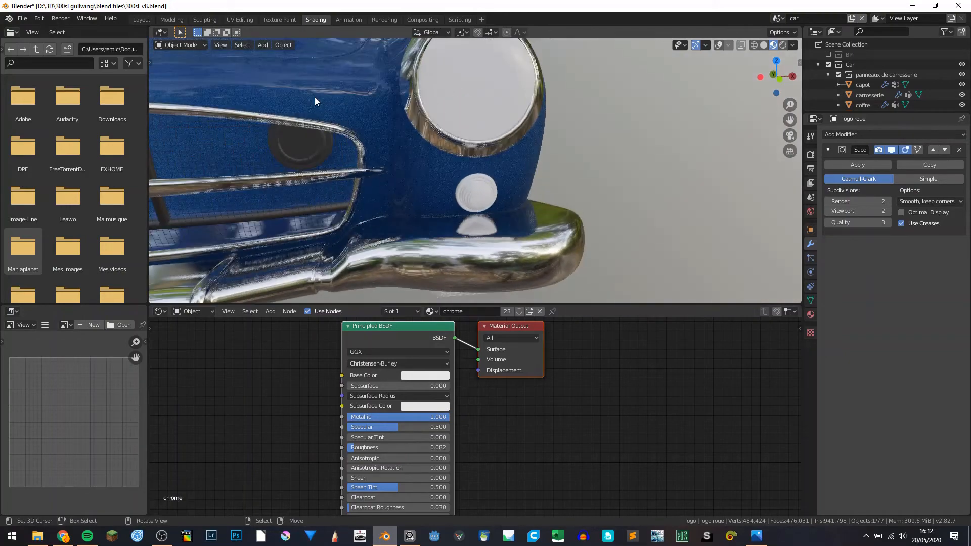
pyautogui.scroll(5, 315, 104)
pyautogui.moveTo(333, 101); pyautogui.dragTo(307, 118, button='middle')
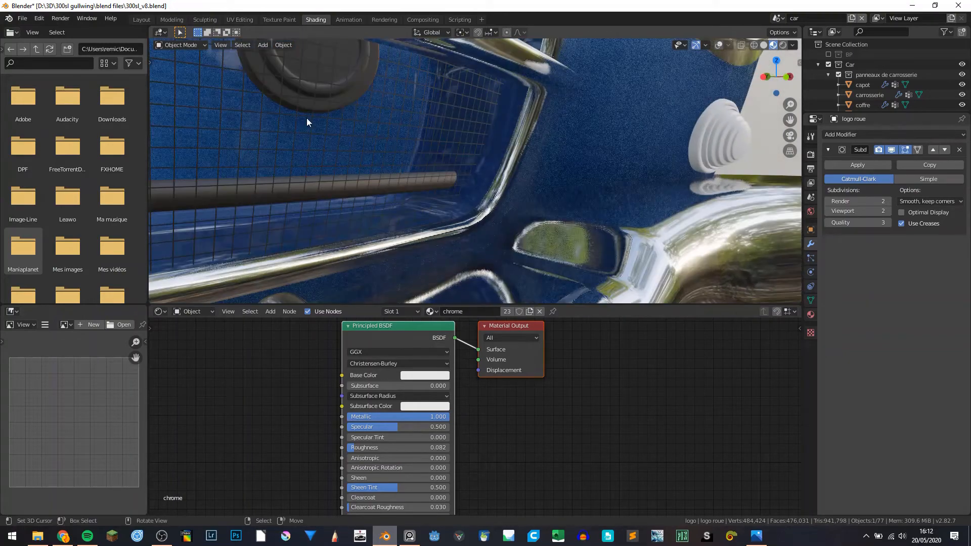
pyautogui.scroll(-5, 386, 148)
pyautogui.scroll(-5, 601, 167)
pyautogui.moveTo(602, 167); pyautogui.dragTo(536, 187, button='middle')
# - Enter Edit Mode on the small fog light below the headlight with overlays shown and clear its face selection
pyautogui.scroll(4, 478, 192)
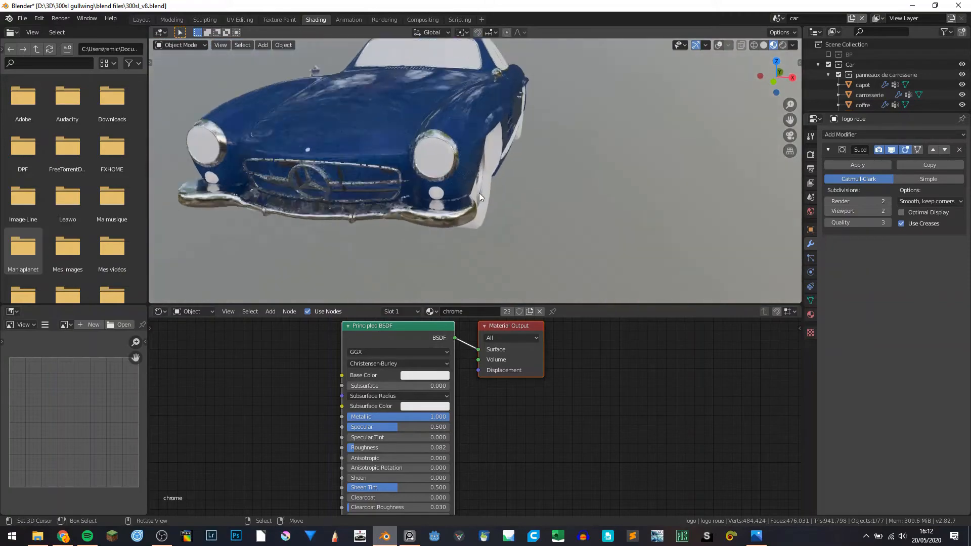
pyautogui.click(416, 208)
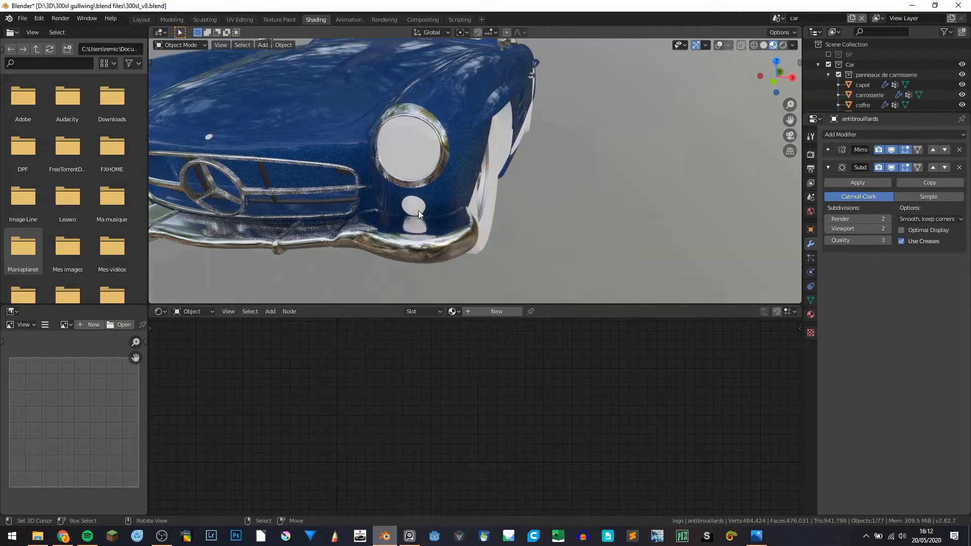
pyautogui.hotkey('shift', 'alt', 'z')
pyautogui.scroll(-6, 560, 220)
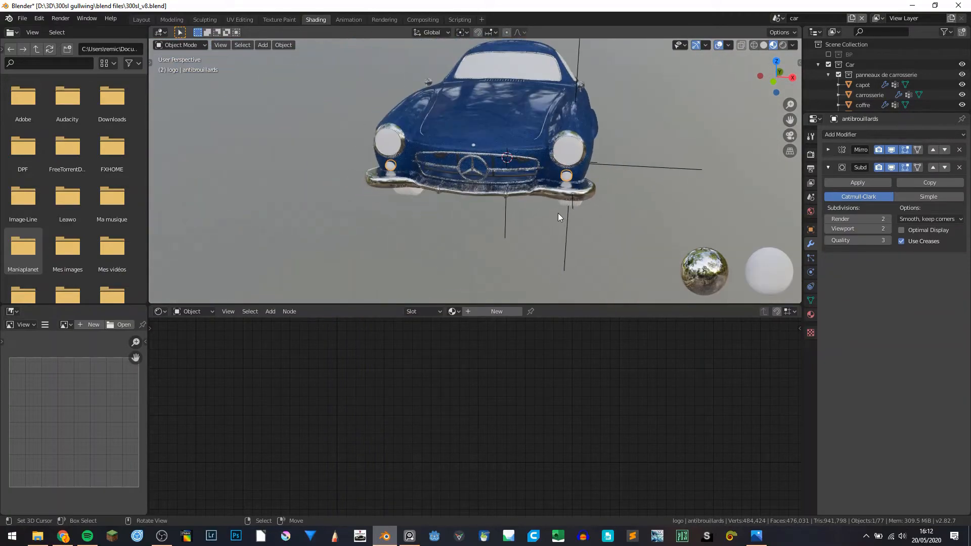
pyautogui.press('Tab')
pyautogui.press('KP_Decimal')
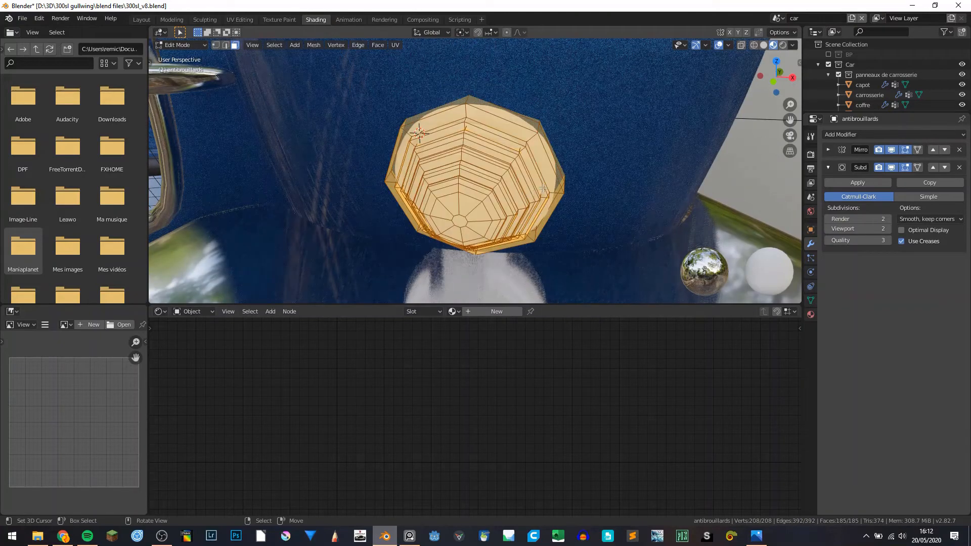
pyautogui.hotkey('alt', 'a')
# - Switch to the reference image board and examine the fog light on the blue car's front view
pyautogui.hotkey('alt', 'Tab')
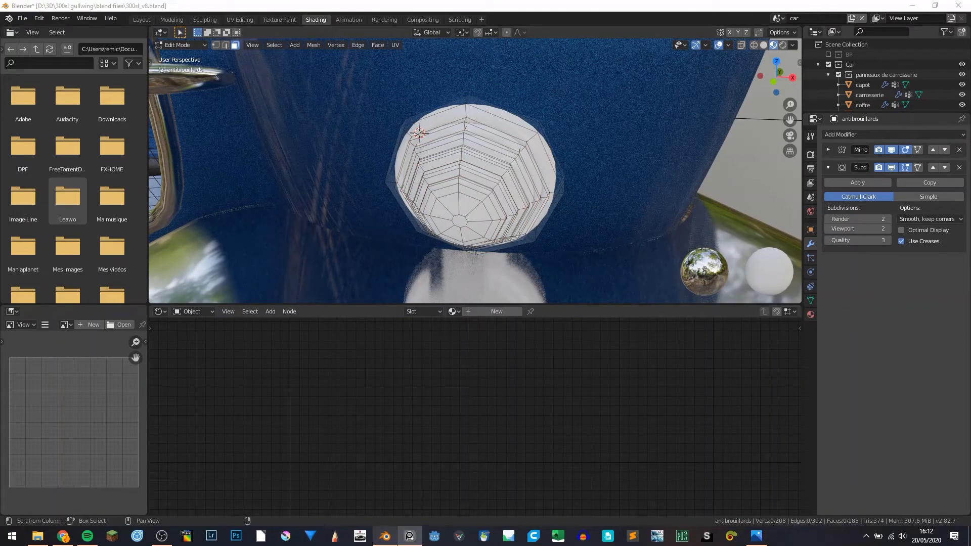
pyautogui.scroll(10, 737, 127)
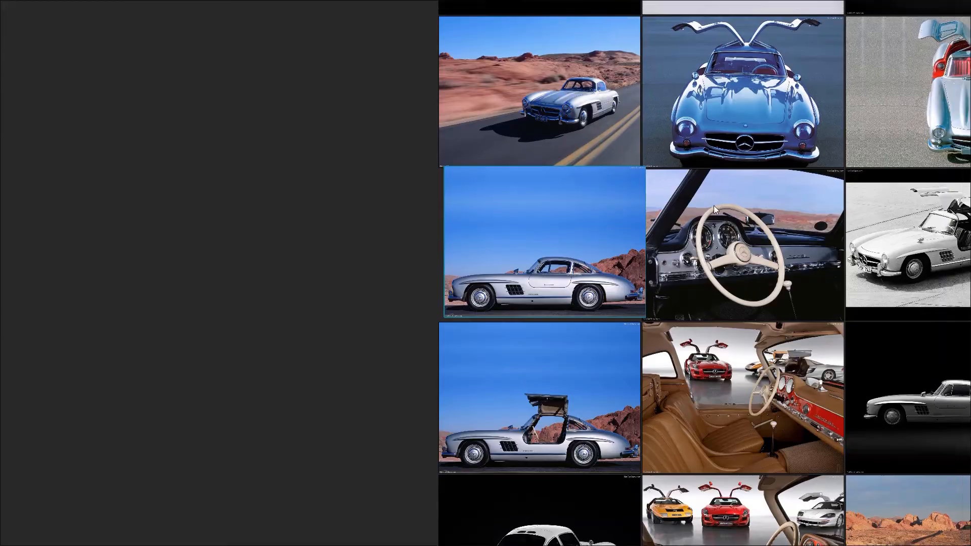
pyautogui.scroll(5, 466, 250)
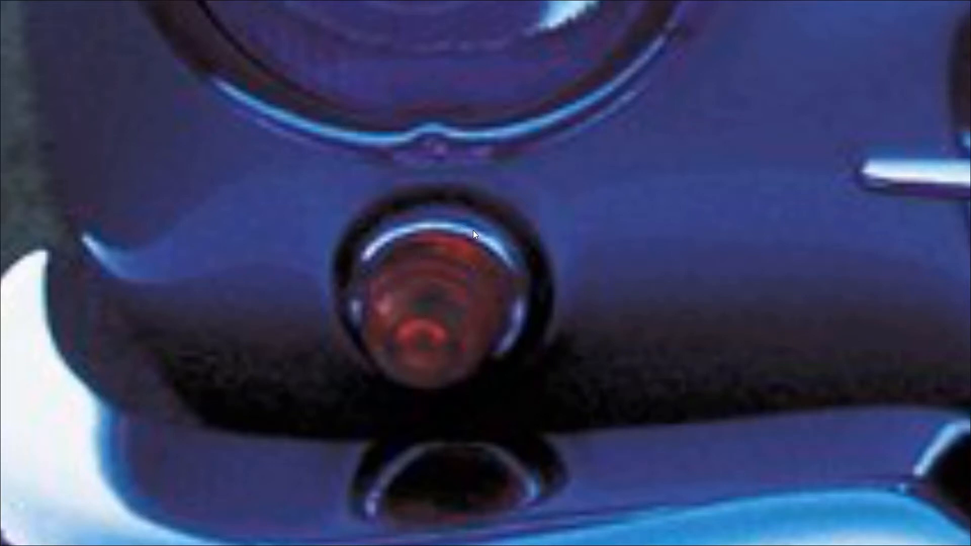
# - Switch back to Blender and select only the linked faces of the fog light's outer housing
pyautogui.hotkey('alt', 'Tab')
pyautogui.moveTo(512, 217); pyautogui.dragTo(465, 167, button='middle')
pyautogui.press('l')
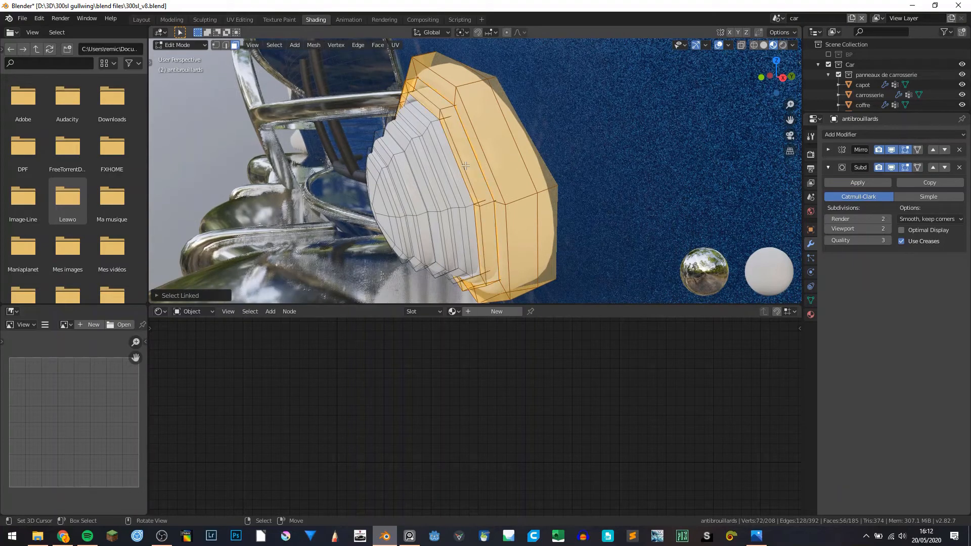
pyautogui.press('l')
pyautogui.hotkey('alt', 'a')
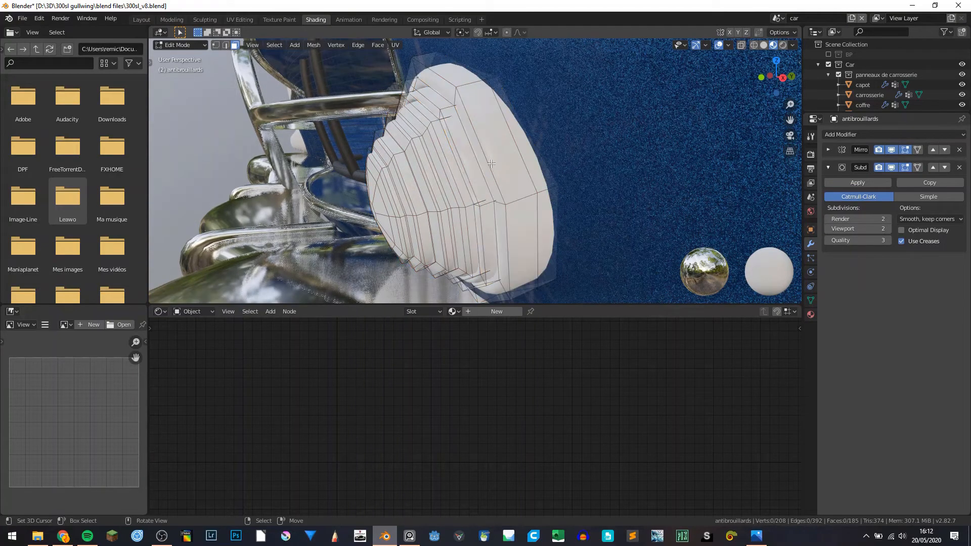
pyautogui.press('l')
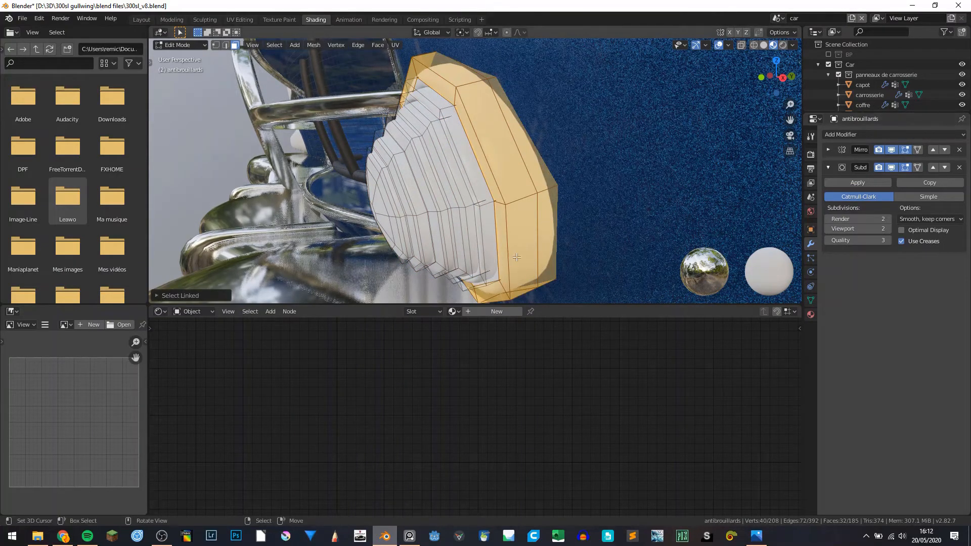
# - Apply the caoutchouc material to the fog light and assign chrome to its selected outer housing through a second material slot
pyautogui.click(453, 312)
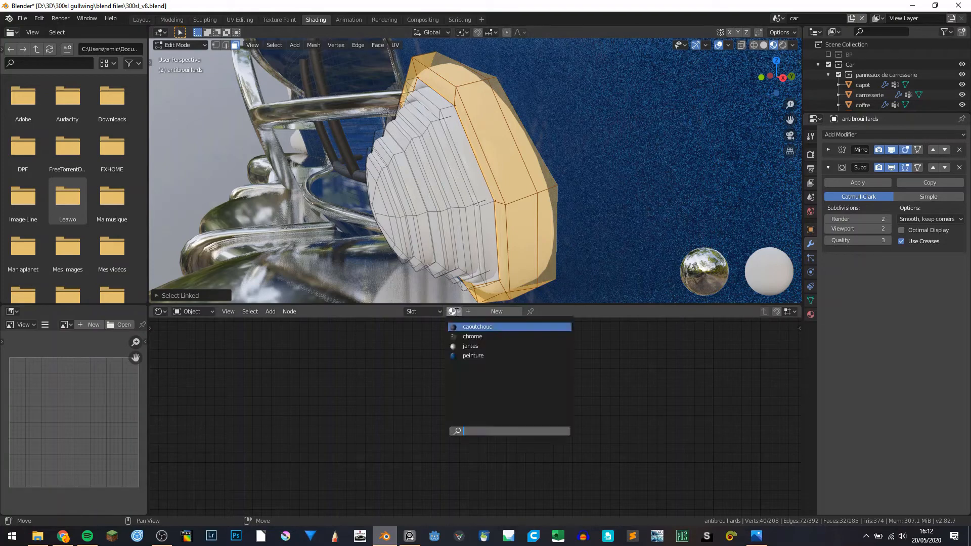
pyautogui.click(473, 326)
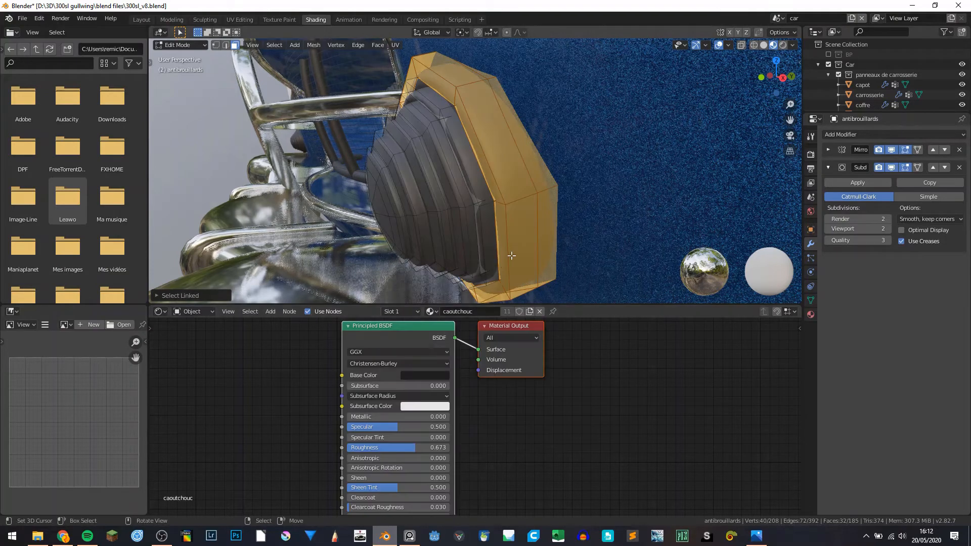
pyautogui.click(810, 314)
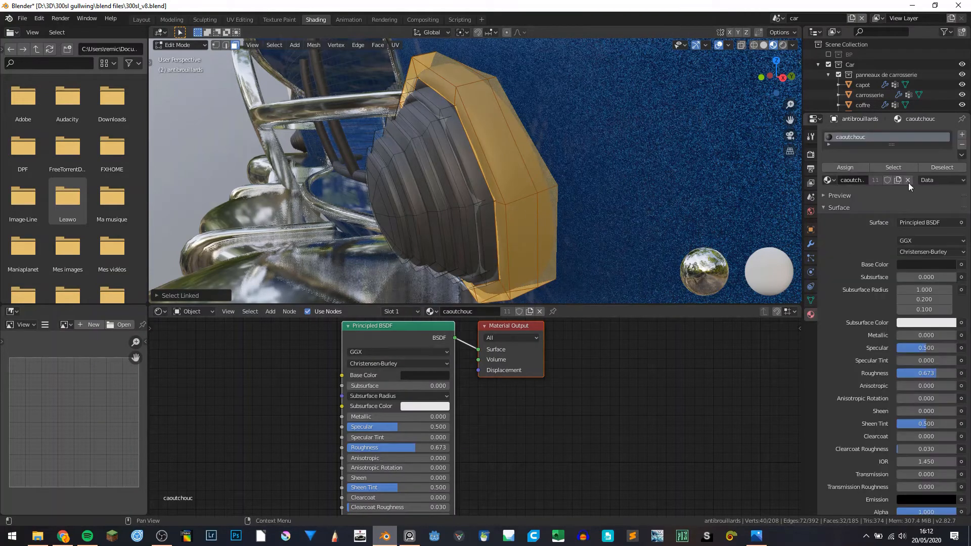
pyautogui.click(962, 135)
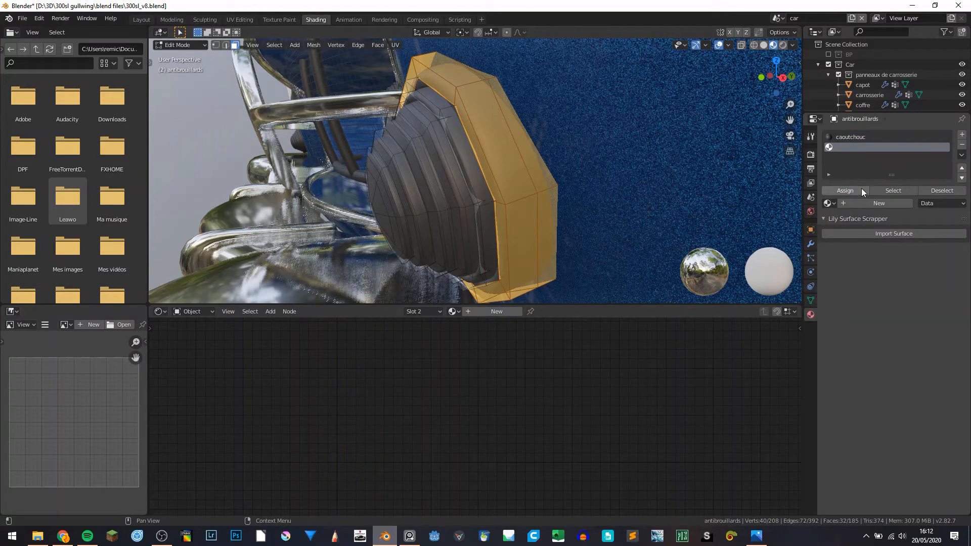
pyautogui.click(845, 191)
pyautogui.click(827, 203)
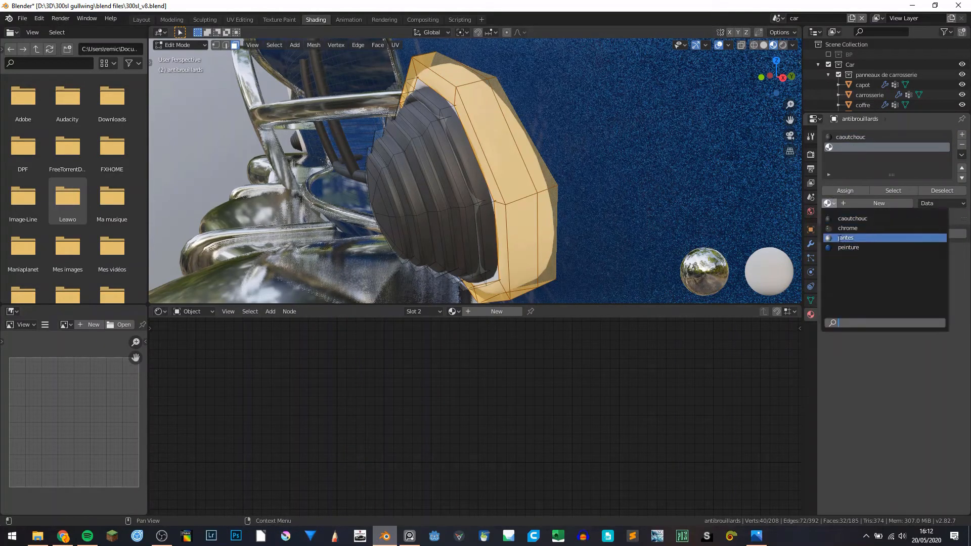
pyautogui.click(848, 229)
# - Select only the linked faces of the ribbed lens, assign them to a new third material slot and return to Object Mode
pyautogui.hotkey('alt', 'a')
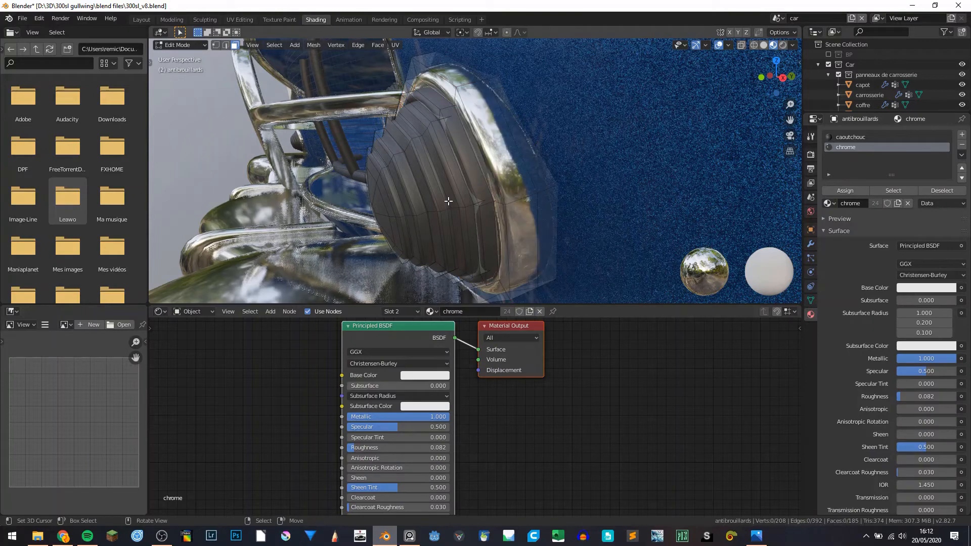
pyautogui.press('l')
pyautogui.click(961, 135)
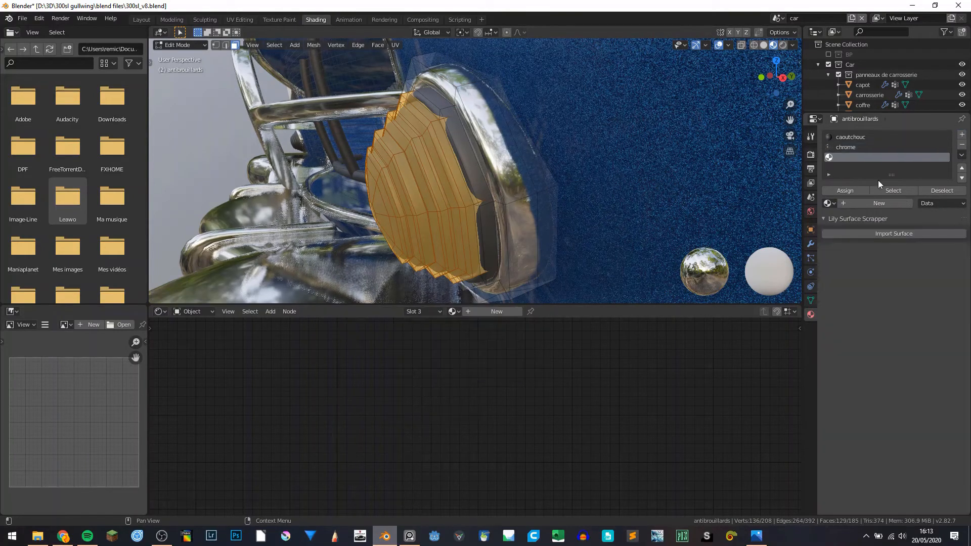
pyautogui.click(854, 192)
pyautogui.press('Tab')
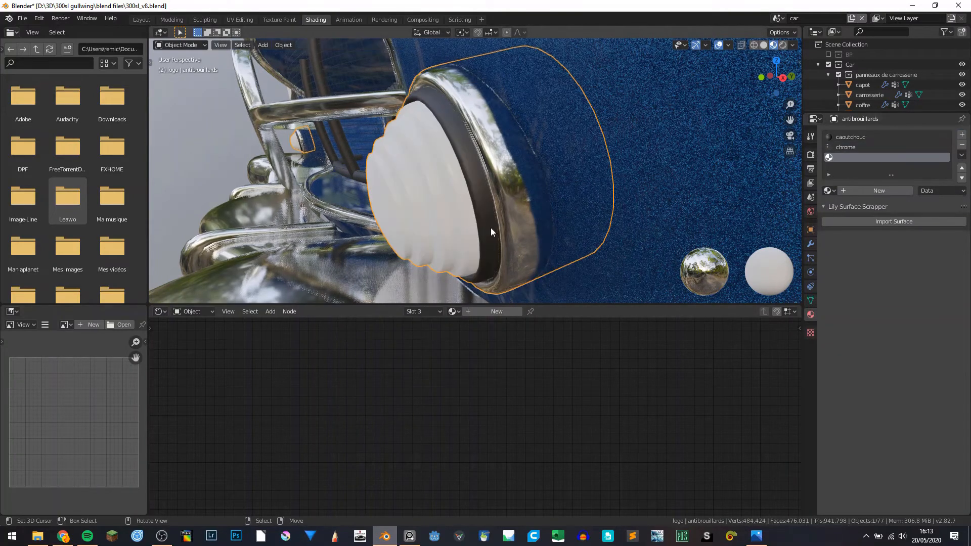
# - Create a new material in the lens's empty slot and name it "phares oranges"
pyautogui.click(491, 313)
pyautogui.click(487, 314)
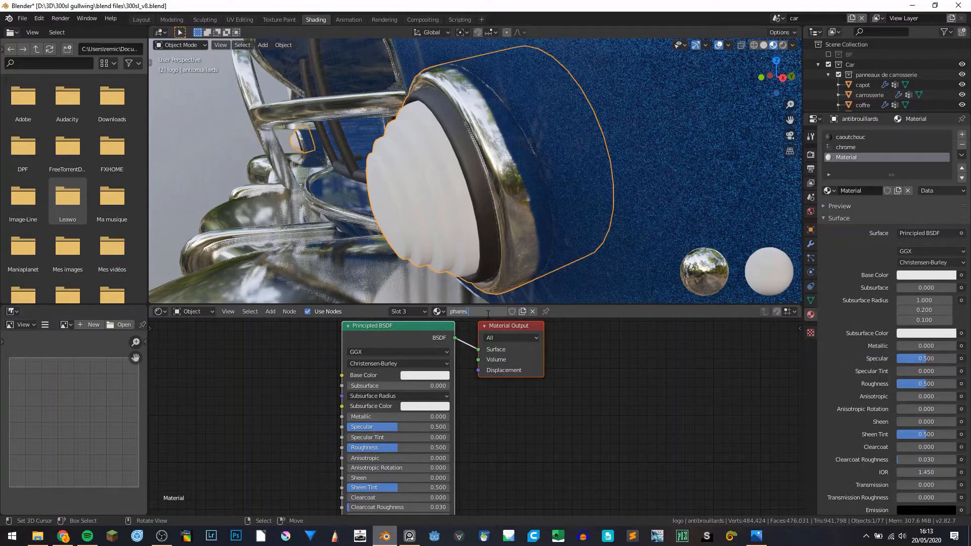
pyautogui.press('Return')
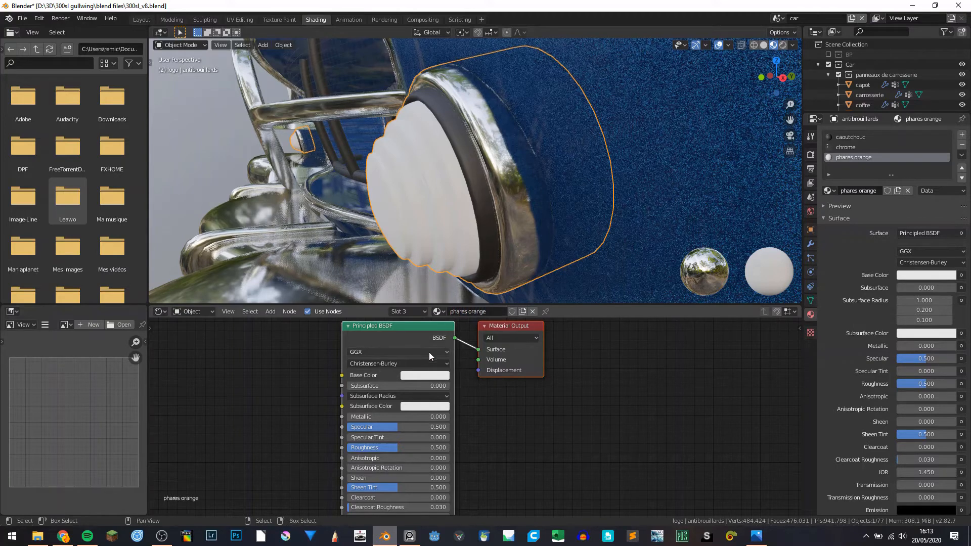
pyautogui.doubleClick(491, 309)
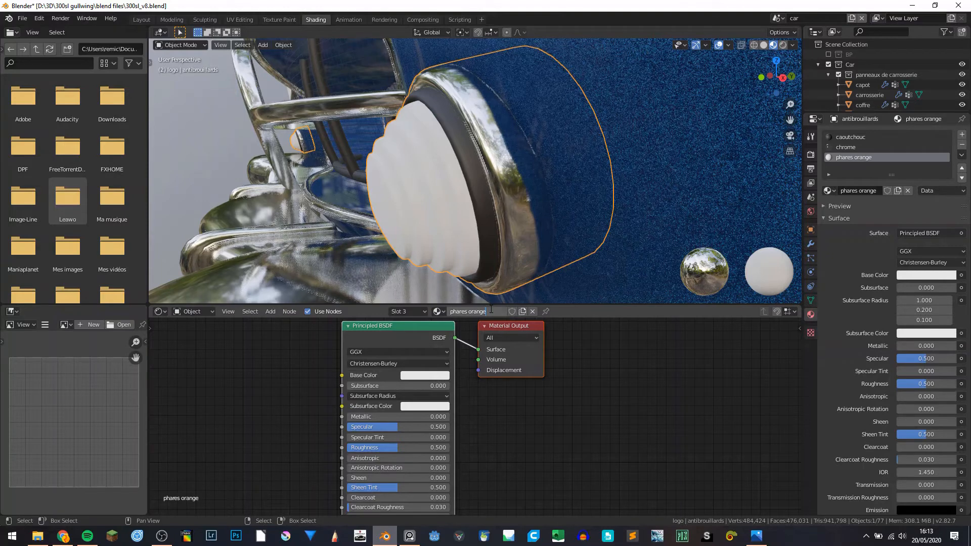
pyautogui.write('s')
pyautogui.press('Return')
# - Set the phares oranges base color to a saturated orange at about hue 0.061, saturation 0.942 and value 0.906
pyautogui.scroll(3, 469, 386)
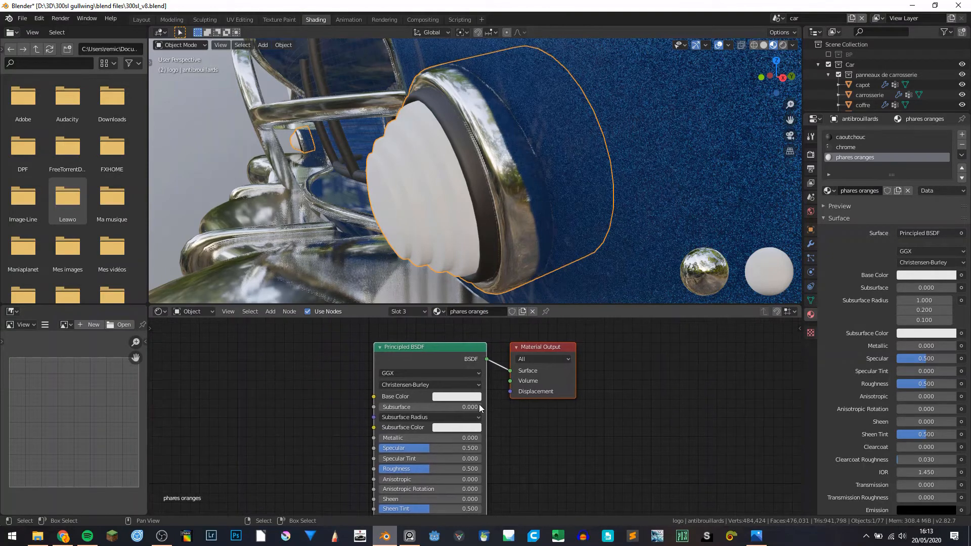
pyautogui.click(424, 389)
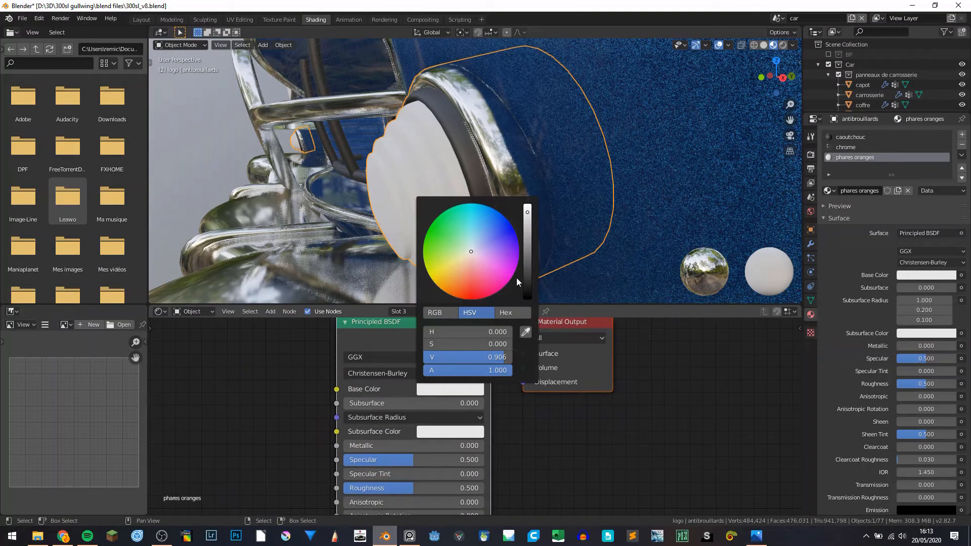
pyautogui.moveTo(453, 281); pyautogui.dragTo(455, 288)
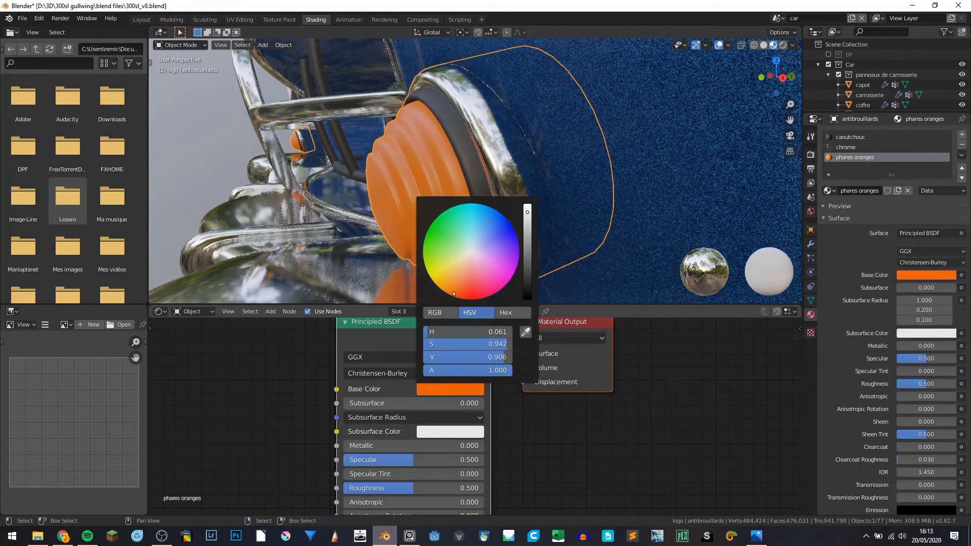
# - Set the Transmission of the phares oranges material to 1.000
pyautogui.scroll(-1, 597, 389)
pyautogui.moveTo(552, 404); pyautogui.dragTo(589, 348, button='middle')
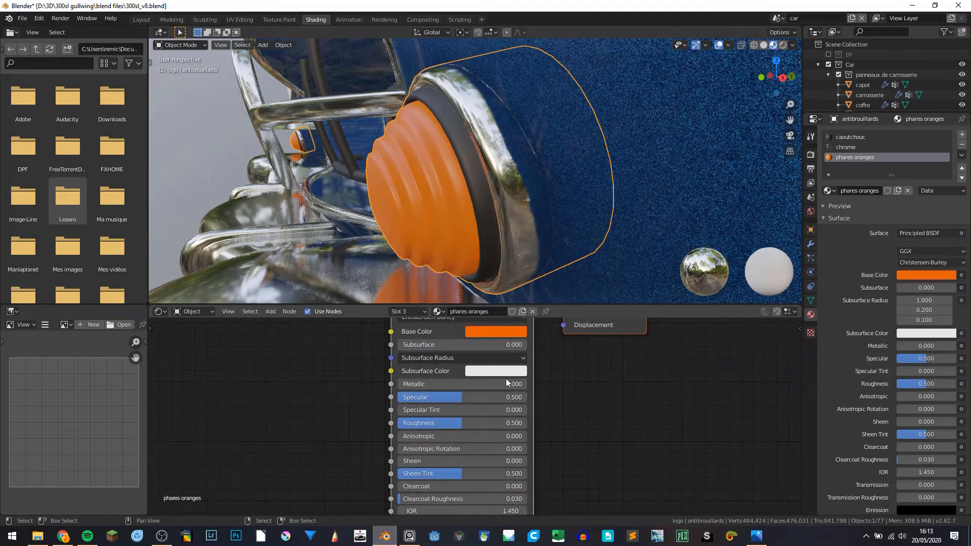
pyautogui.moveTo(509, 482); pyautogui.dragTo(526, 355, button='middle')
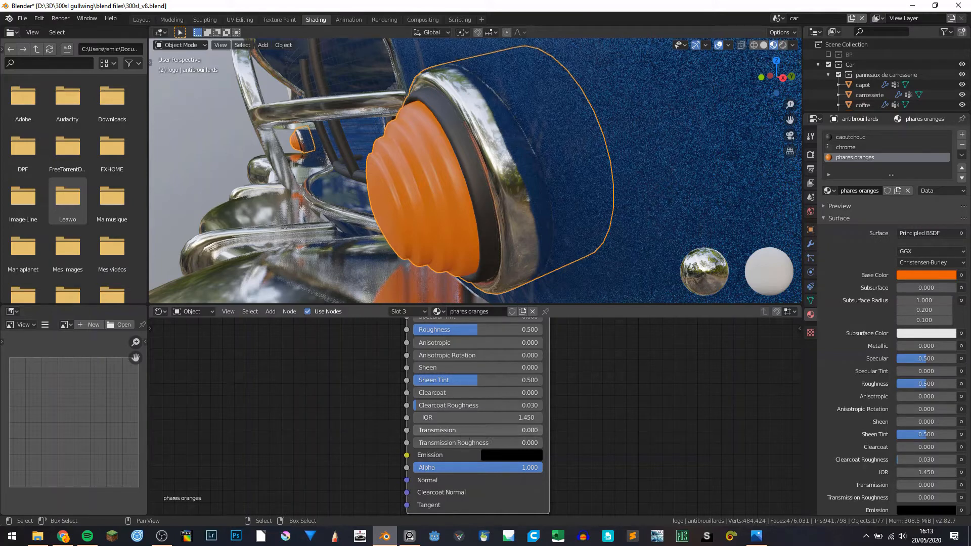
pyautogui.moveTo(440, 430); pyautogui.dragTo(545, 432)
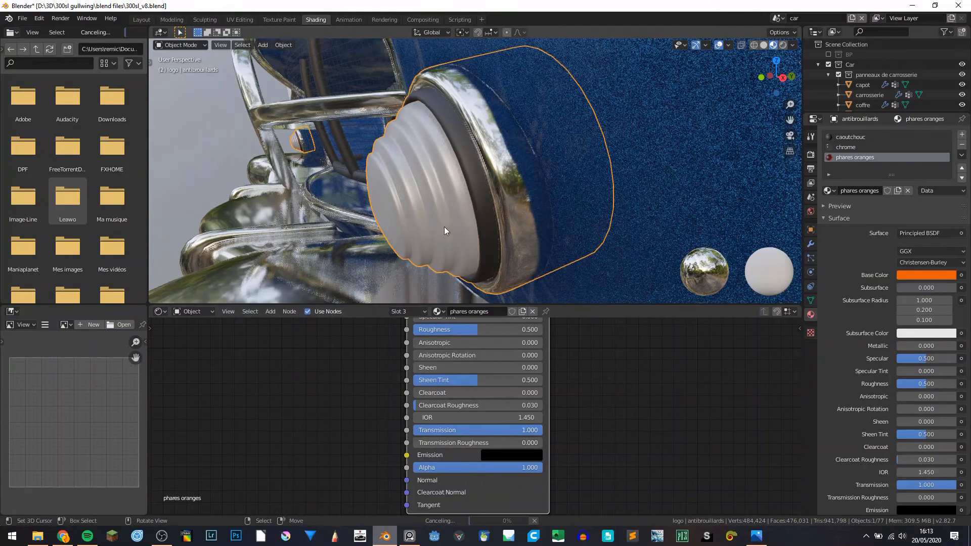
# - Reset the Roughness of the phares oranges material to 0.000 and check the lens up close
pyautogui.moveTo(425, 223); pyautogui.dragTo(540, 223, button='middle')
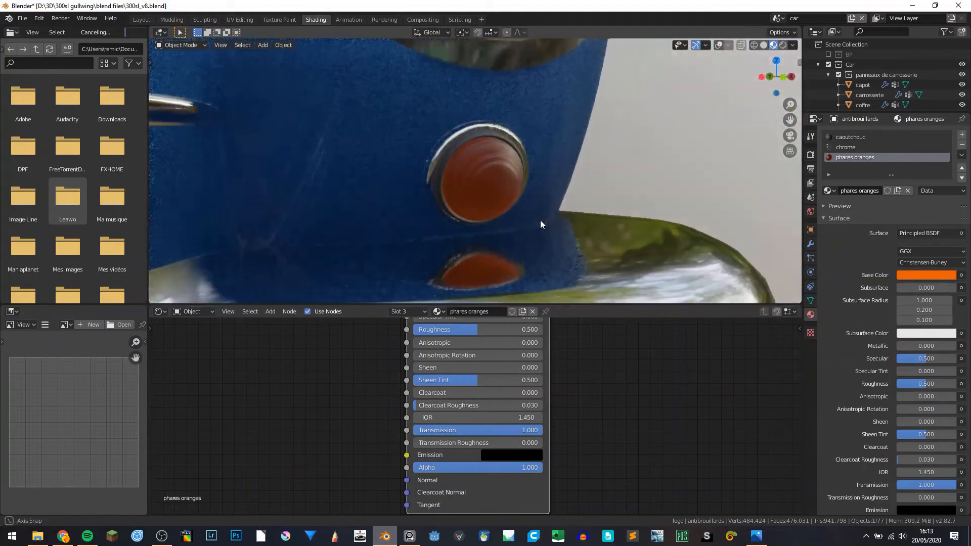
pyautogui.moveTo(457, 390); pyautogui.dragTo(433, 514, button='middle')
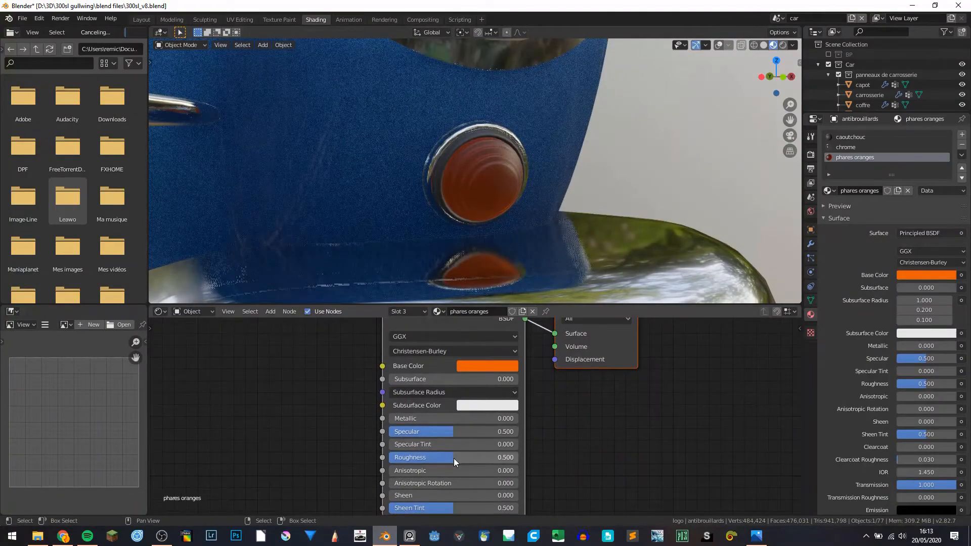
pyautogui.press('BackSpace')
pyautogui.moveTo(554, 250); pyautogui.dragTo(512, 200, button='middle')
pyautogui.scroll(3, 477, 205)
# - Enable Screen Space Refraction in the viewport display settings of the phares oranges material
pyautogui.scroll(-8, 877, 405)
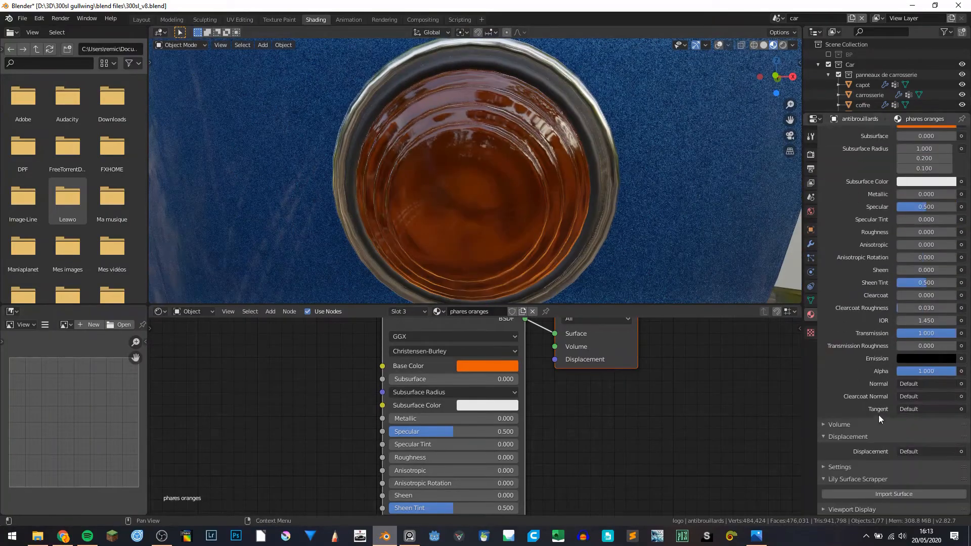
pyautogui.scroll(-5, 544, 210)
pyautogui.moveTo(546, 173); pyautogui.dragTo(515, 187, button='middle')
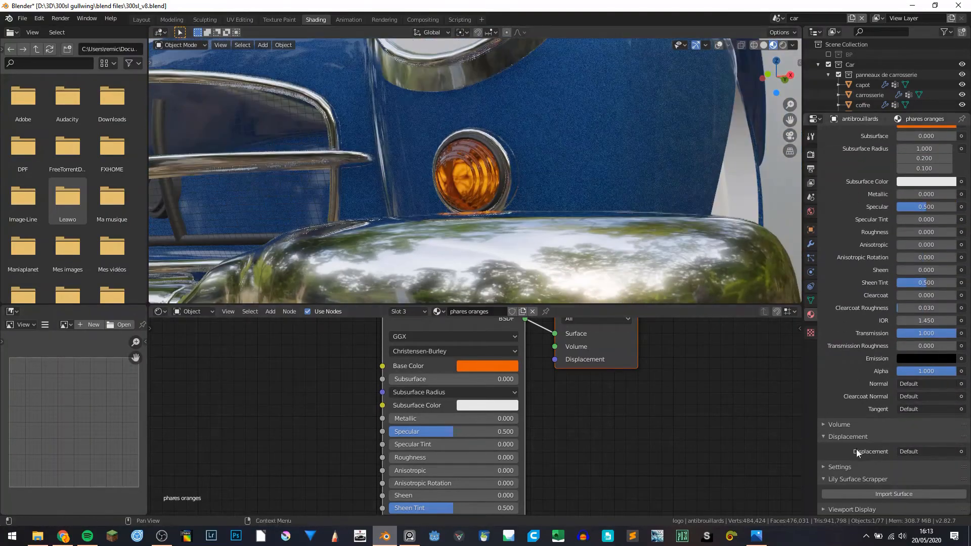
pyautogui.click(839, 508)
pyautogui.scroll(-7, 837, 456)
pyautogui.click(835, 418)
pyautogui.scroll(-1, 848, 383)
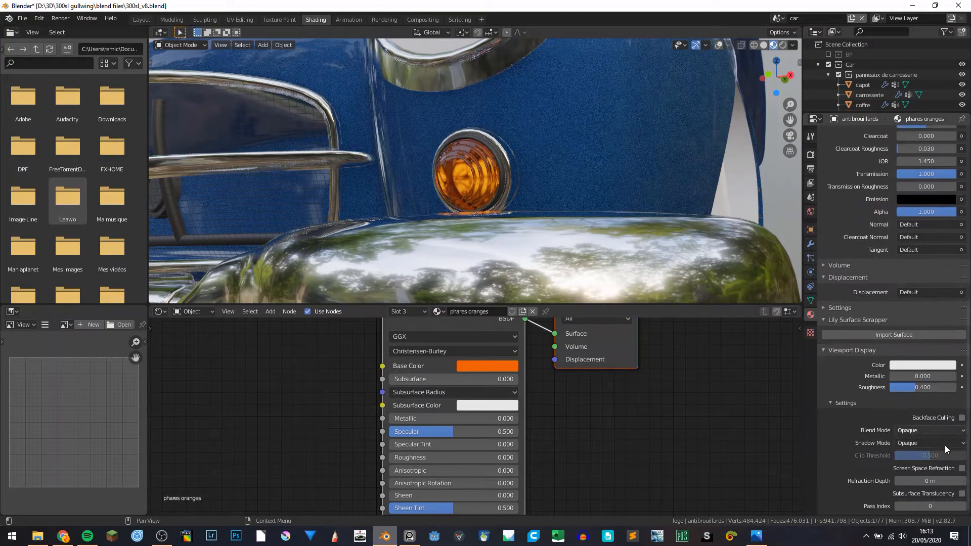
pyautogui.click(962, 468)
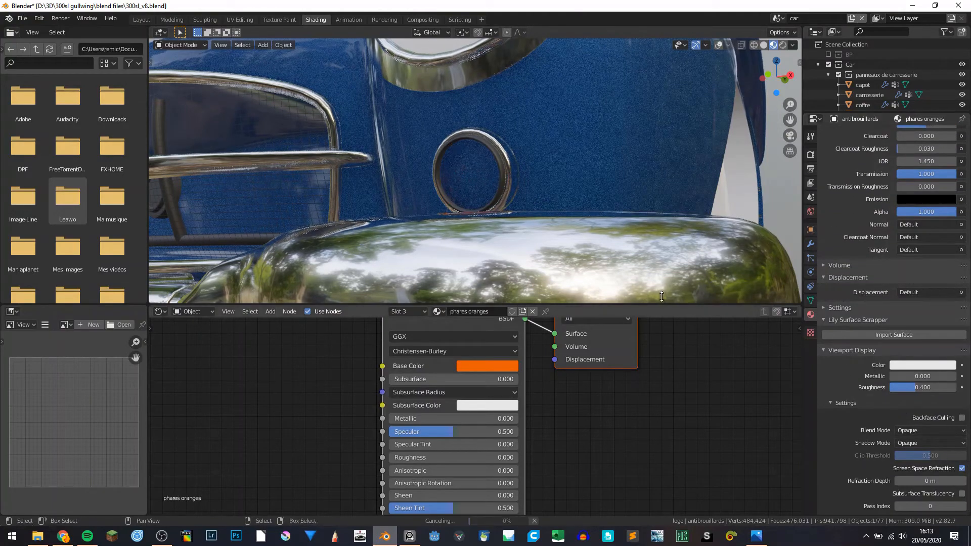
# - Inspect the refractive lens from several angles and set the phares oranges Roughness to 0.164
pyautogui.scroll(8, 486, 197)
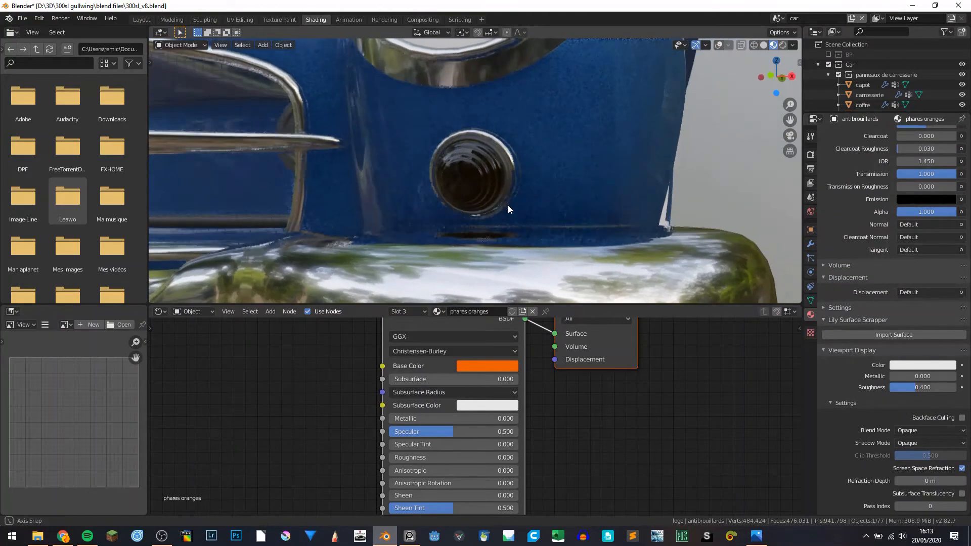
pyautogui.moveTo(530, 214); pyautogui.dragTo(520, 171, button='middle')
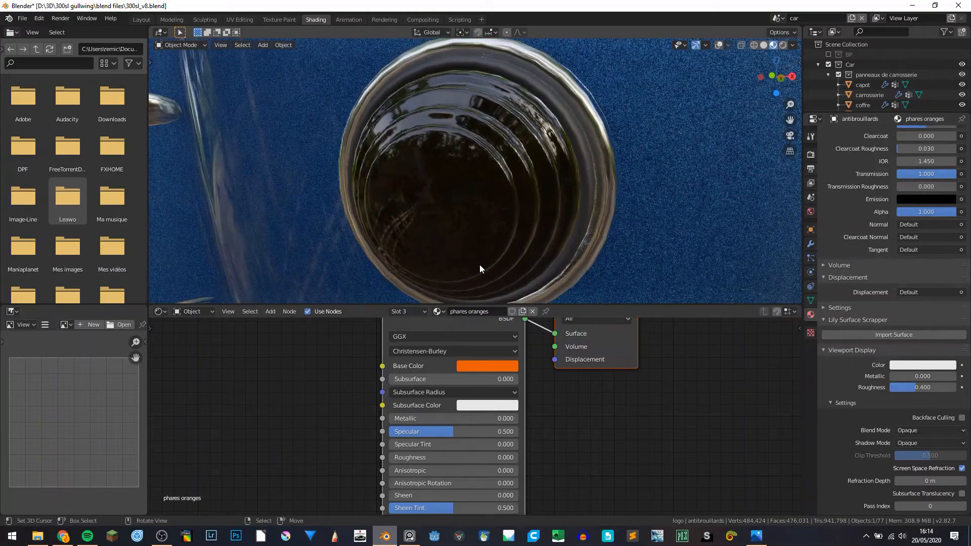
pyautogui.scroll(-5, 515, 227)
pyautogui.moveTo(515, 226); pyautogui.dragTo(463, 232, button='middle')
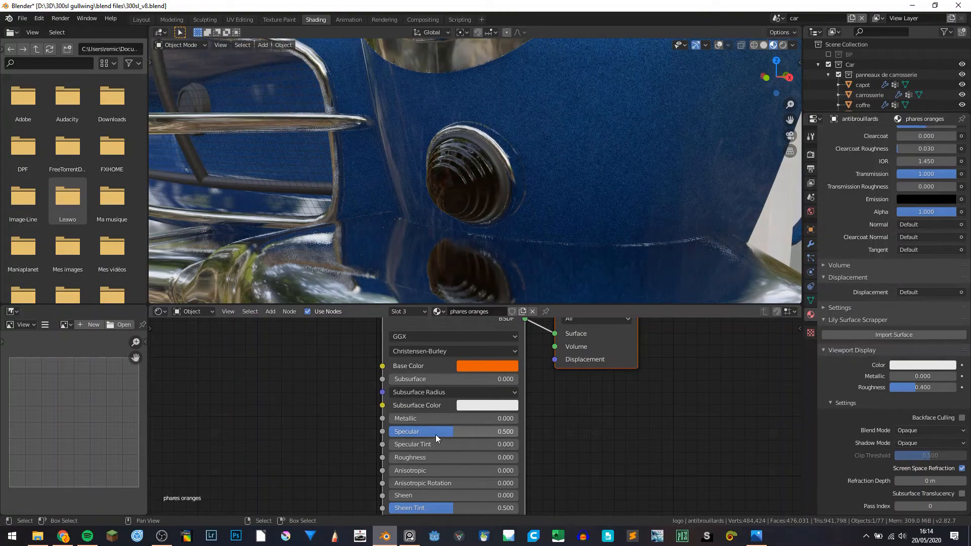
pyautogui.scroll(-2, 436, 435)
pyautogui.moveTo(431, 483); pyautogui.dragTo(429, 423, button='middle')
pyautogui.scroll(1, 429, 395)
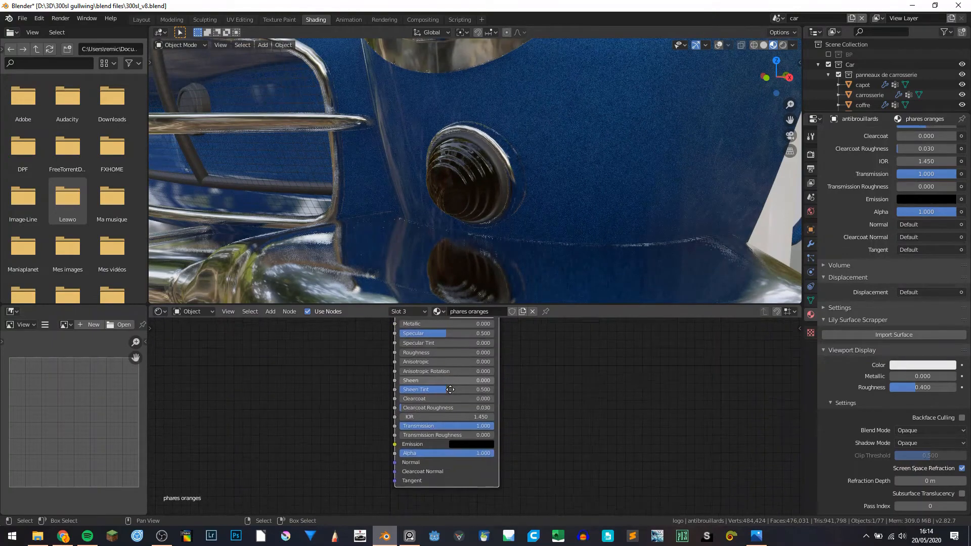
pyautogui.moveTo(430, 381); pyautogui.dragTo(430, 446, button='middle')
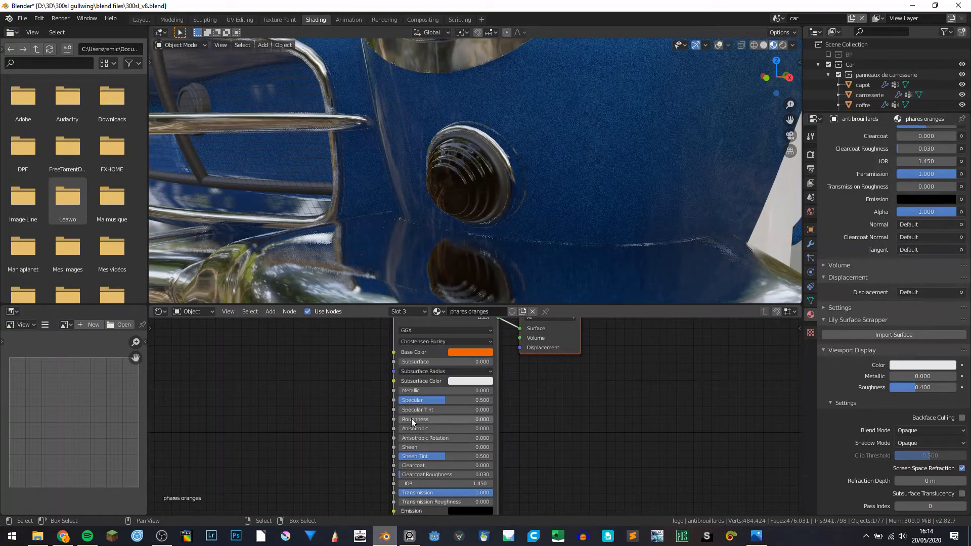
pyautogui.moveTo(412, 418); pyautogui.dragTo(414, 420)
# - Isolate the fog light in local view and enter Edit Mode on its mesh
pyautogui.moveTo(472, 249); pyautogui.dragTo(703, 317, button='middle')
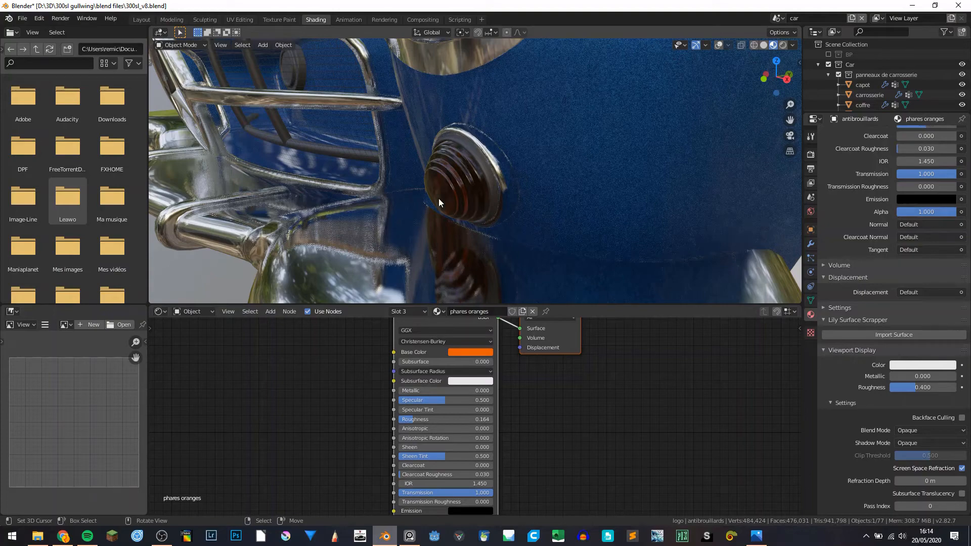
pyautogui.scroll(4, 439, 187)
pyautogui.moveTo(438, 186); pyautogui.dragTo(414, 200, button='middle')
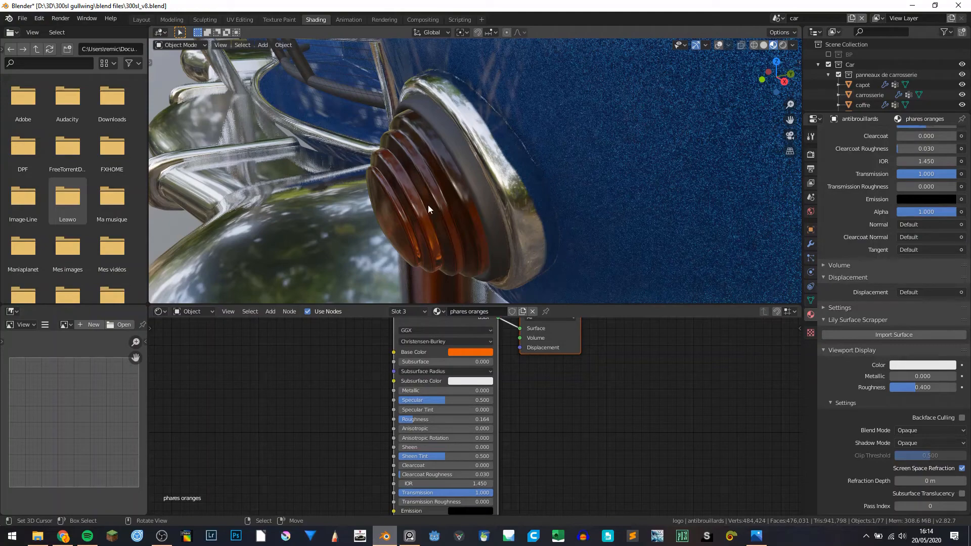
pyautogui.moveTo(418, 213); pyautogui.dragTo(449, 161, button='middle')
pyautogui.scroll(-8, 425, 163)
pyautogui.scroll(9, 502, 188)
pyautogui.press('KP_Divide')
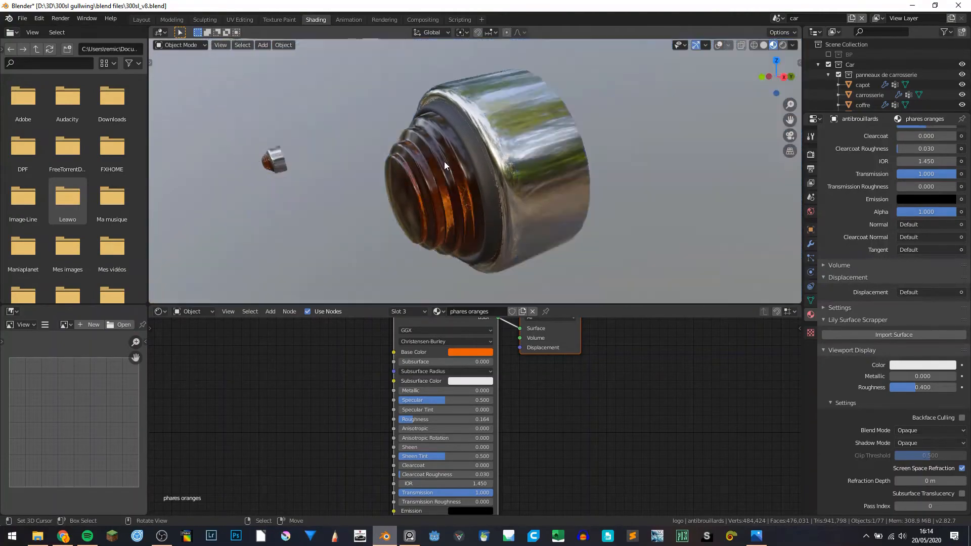
pyautogui.press('Tab')
pyautogui.press('KP_Decimal')
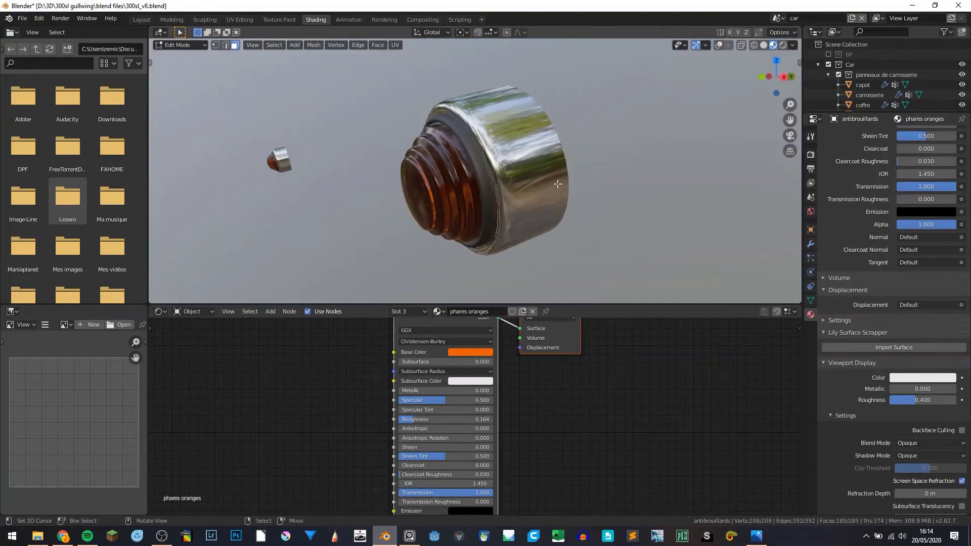
# - Show the overlays, select only the linked faces of the chrome outer housing and hide them
pyautogui.hotkey('shift', 'alt', 'z')
pyautogui.moveTo(536, 173); pyautogui.dragTo(530, 143, button='middle')
pyautogui.hotkey('alt', 'a')
pyautogui.moveTo(458, 144); pyautogui.dragTo(529, 144, button='middle')
pyautogui.press('l')
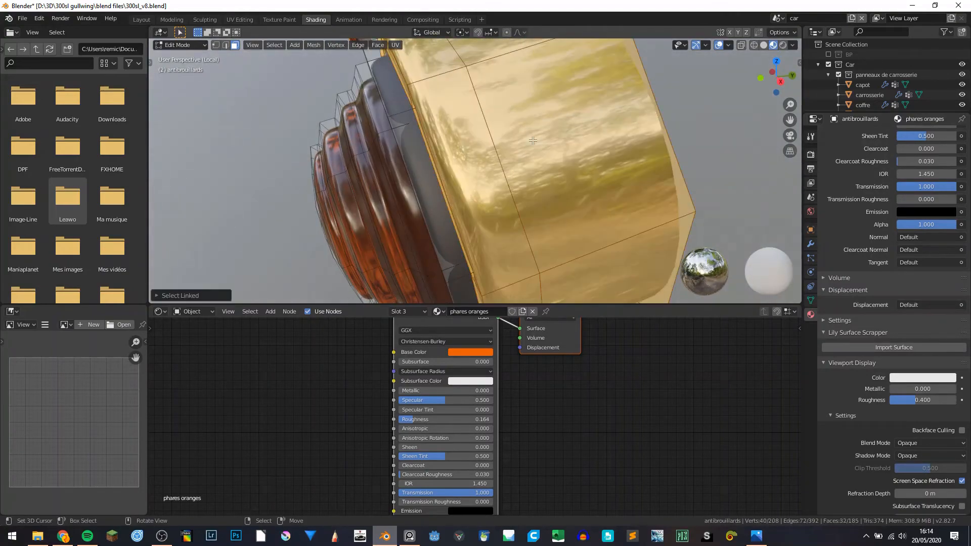
pyautogui.press('h')
# - Fill the open back edge loop of the orange lens with a face
pyautogui.moveTo(451, 190); pyautogui.dragTo(434, 201, button='middle')
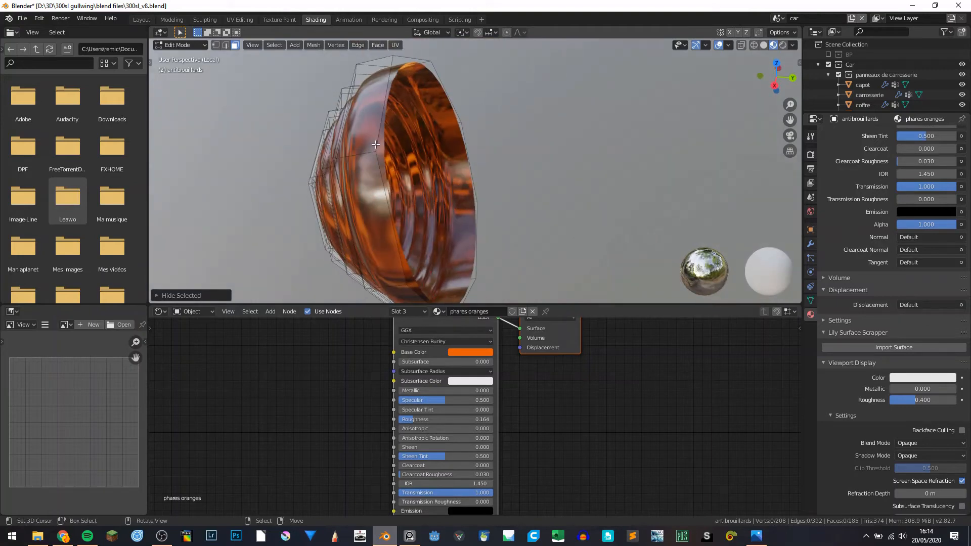
pyautogui.press('l')
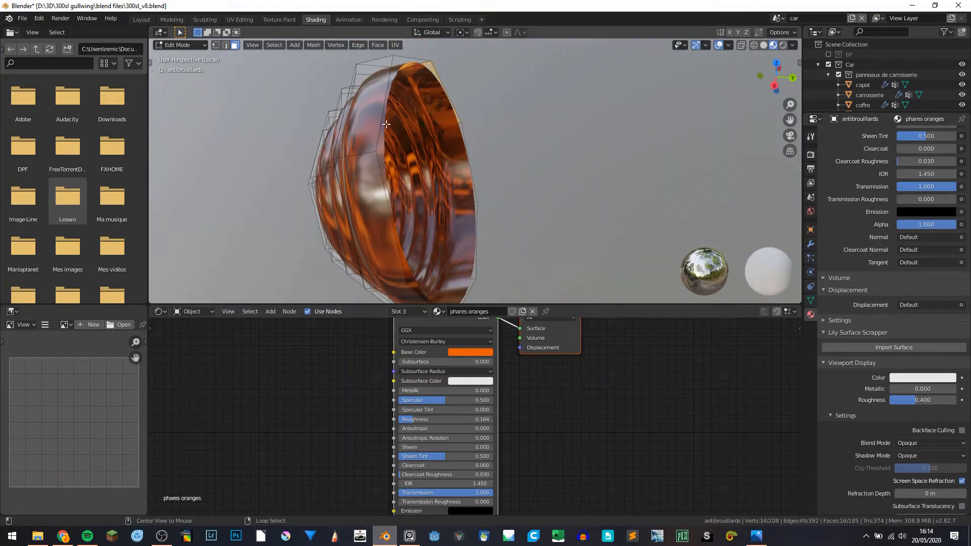
pyautogui.click(226, 45)
pyautogui.keyDown('alt'); pyautogui.click(383, 102); pyautogui.keyUp('alt')
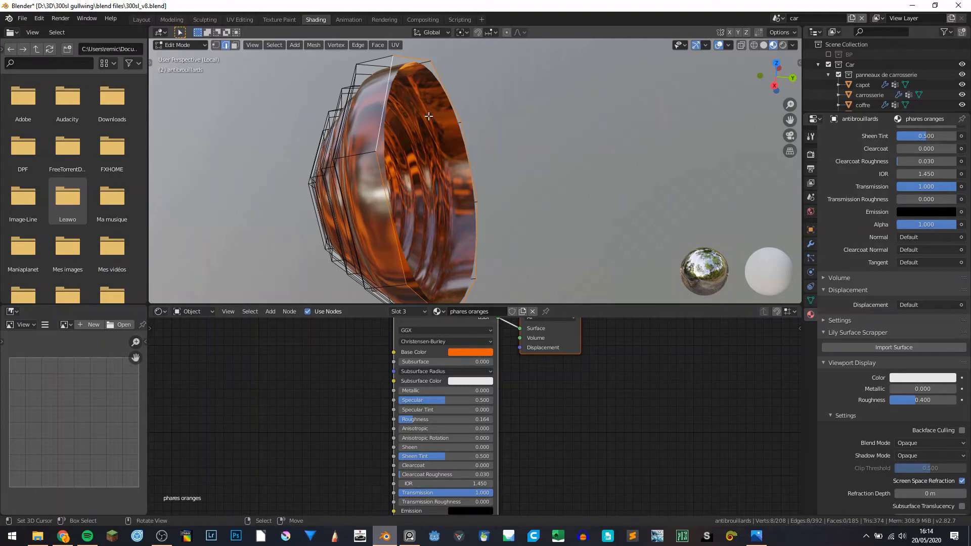
pyautogui.press('f')
pyautogui.moveTo(442, 120); pyautogui.dragTo(419, 127, button='middle')
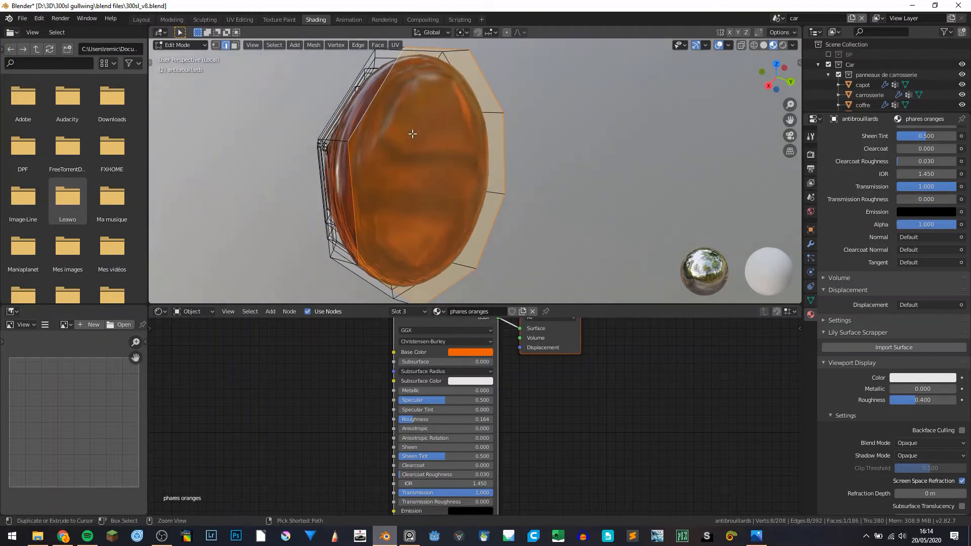
# - Inset the lens's back face with a thickness of about 0.034
pyautogui.hotkey('ctrl', 'r')
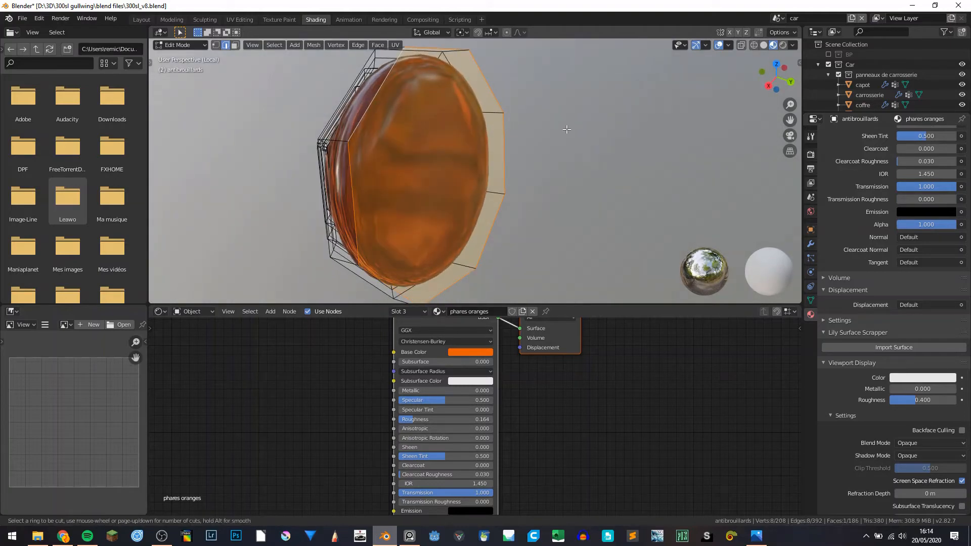
pyautogui.rightClick(506, 151)
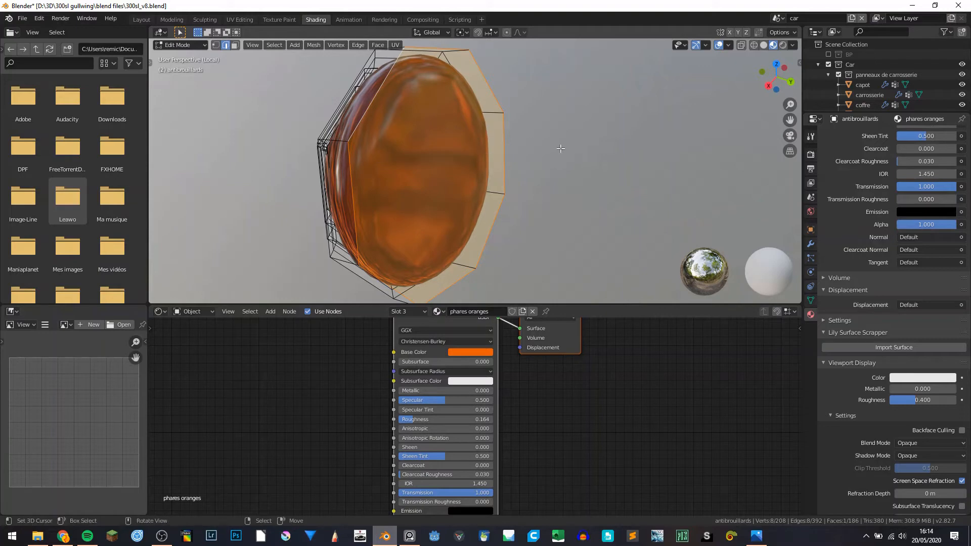
pyautogui.press('i')
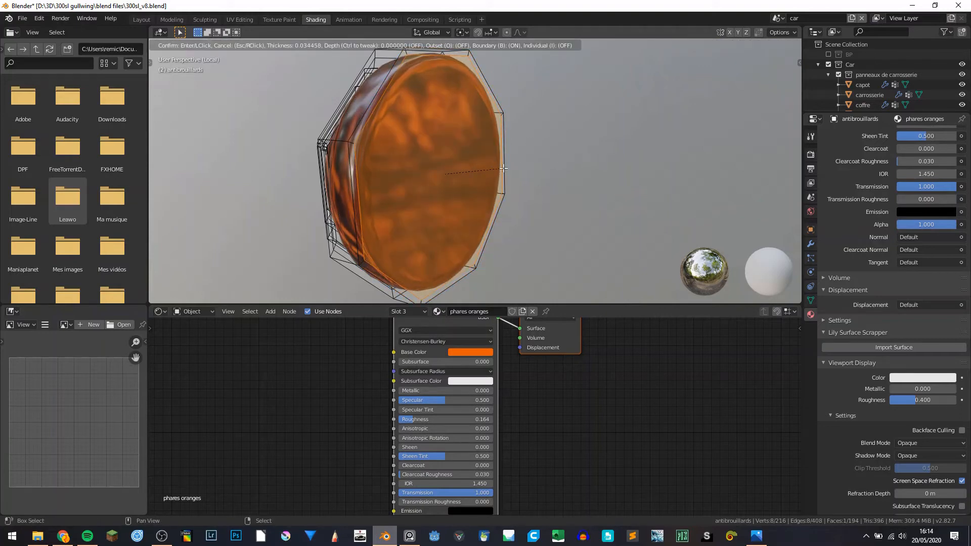
pyautogui.click(503, 168)
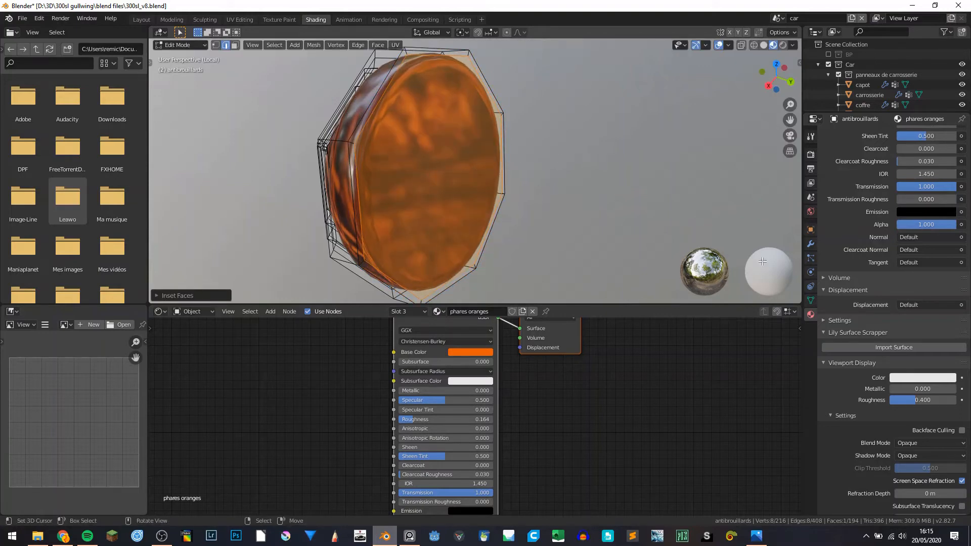
# - Assign the chrome material to the inset back face of the lens and the ring of faces around it
pyautogui.click(810, 242)
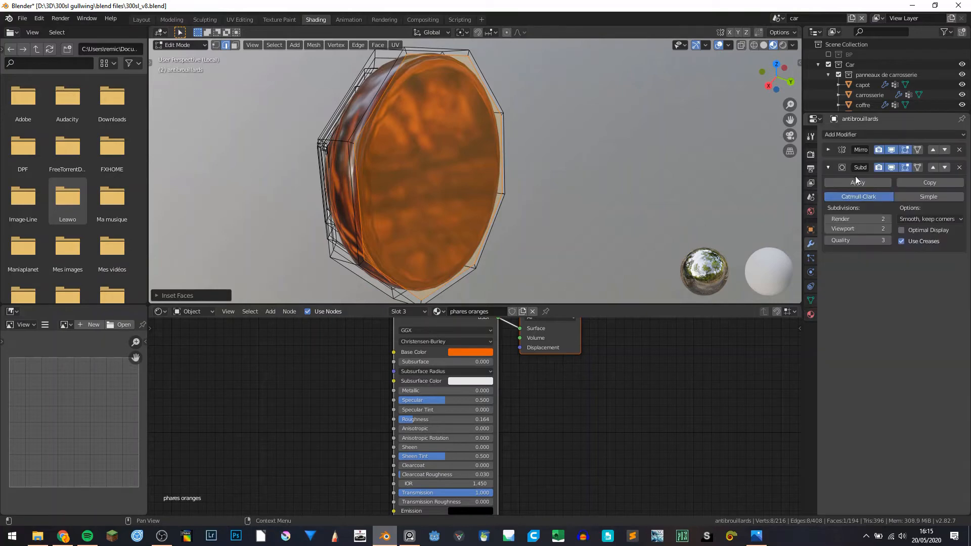
pyautogui.click(810, 314)
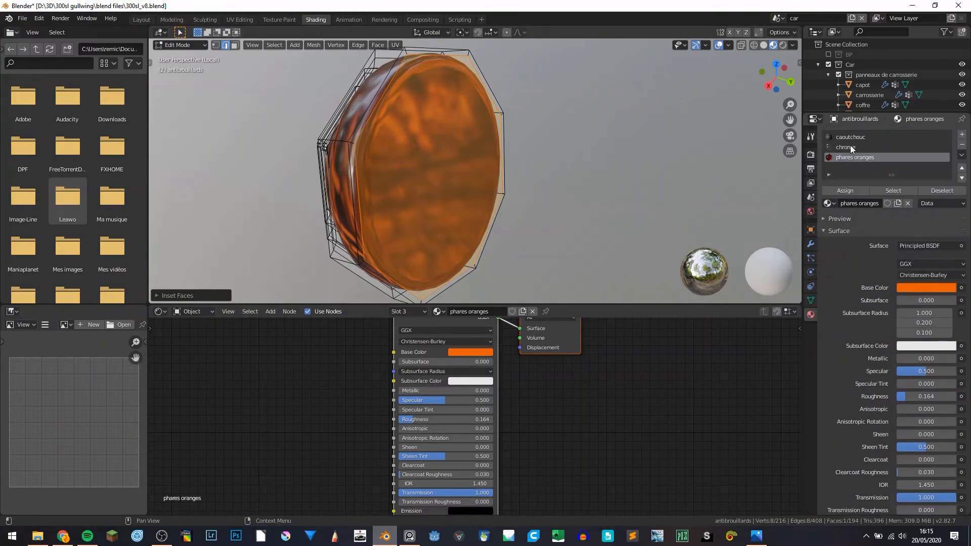
pyautogui.click(850, 147)
pyautogui.click(852, 188)
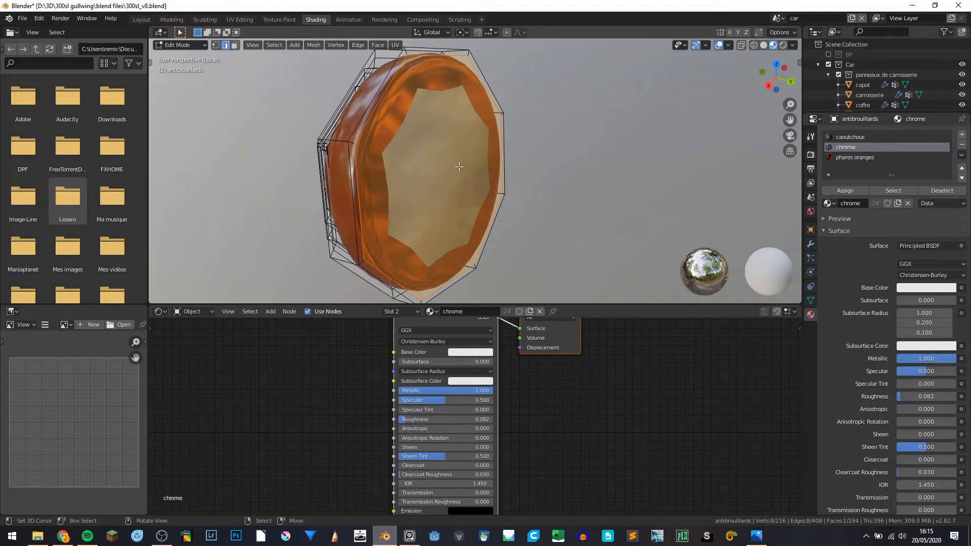
pyautogui.click(235, 45)
pyautogui.keyDown('alt'); pyautogui.click(350, 144); pyautogui.keyUp('alt')
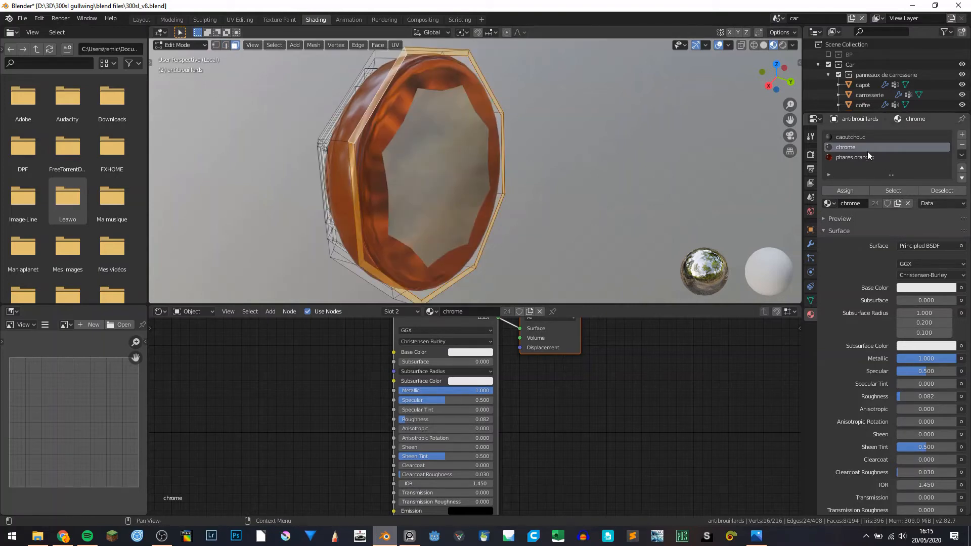
pyautogui.click(853, 189)
# - Return the fog light to Object Mode and exit local view to show the whole car
pyautogui.press('Tab')
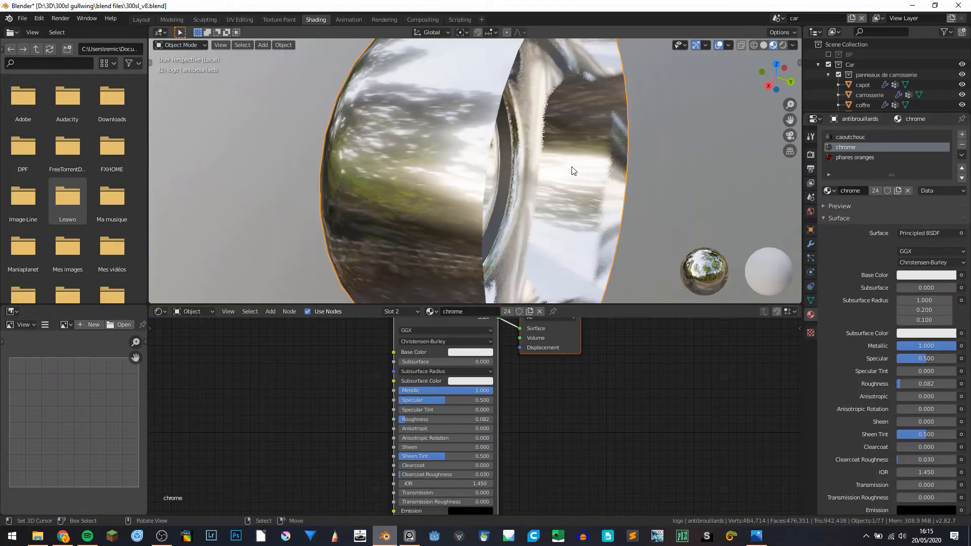
pyautogui.press('Tab')
pyautogui.moveTo(560, 167); pyautogui.dragTo(536, 132, button='middle')
pyautogui.press('Tab')
pyautogui.press('/')
pyautogui.scroll(-6, 463, 116)
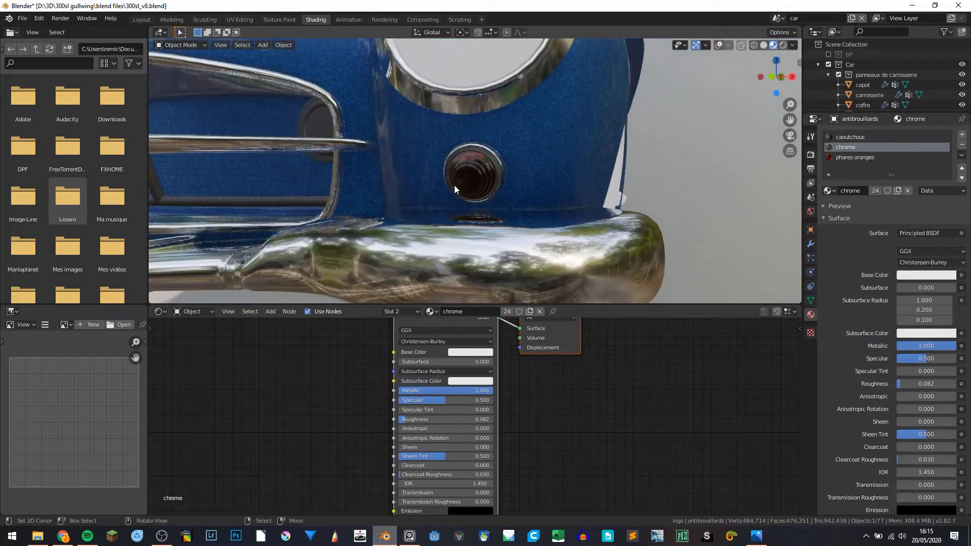
# - Inspect the fog light lens on the car from near and far, and save the file
pyautogui.moveTo(454, 185); pyautogui.dragTo(485, 169, button='middle')
pyautogui.scroll(4, 474, 173)
pyautogui.scroll(-3, 475, 173)
pyautogui.scroll(4, 525, 182)
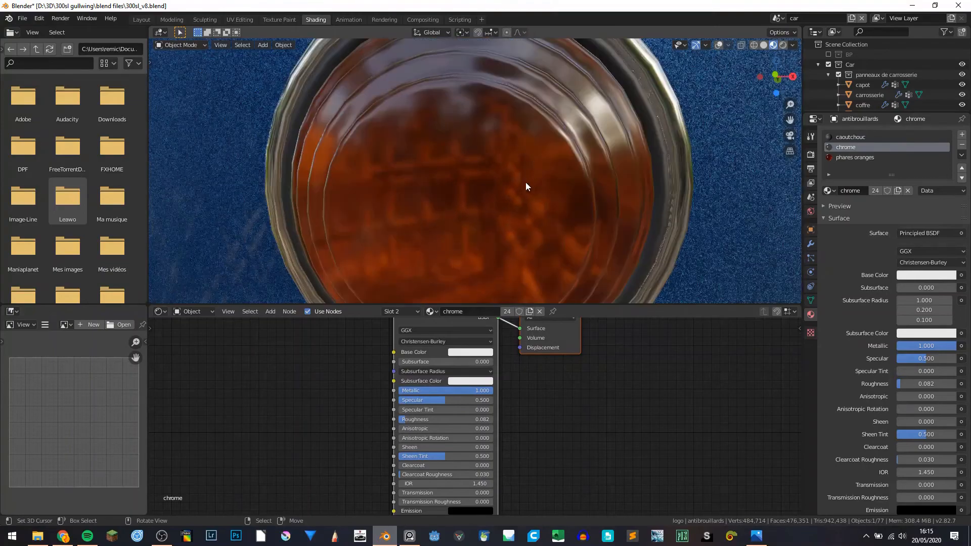
pyautogui.scroll(-14, 526, 182)
pyautogui.moveTo(514, 172); pyautogui.dragTo(544, 189, button='middle')
pyautogui.scroll(-6, 490, 172)
pyautogui.hotkey('ctrl', 's')
pyautogui.scroll(-1, 514, 193)
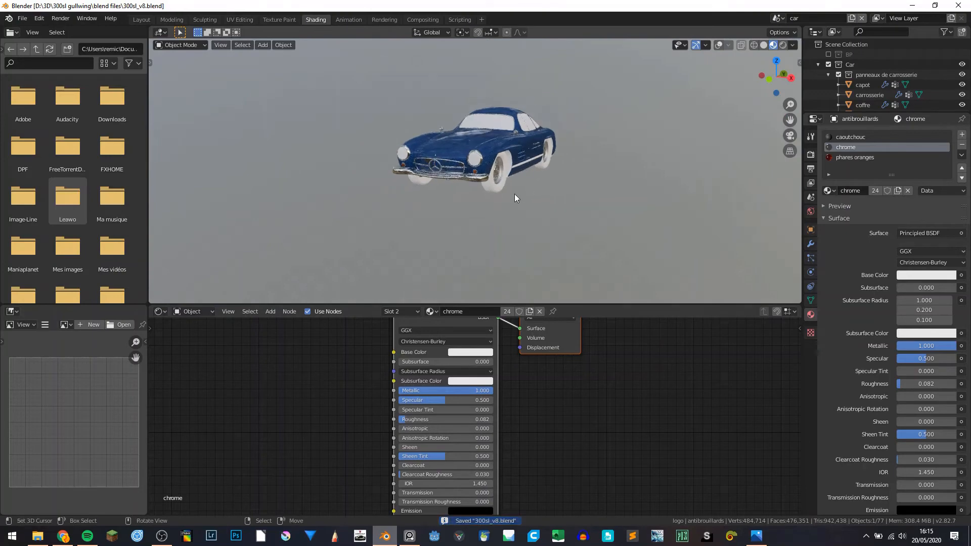
pyautogui.click(168, 539)
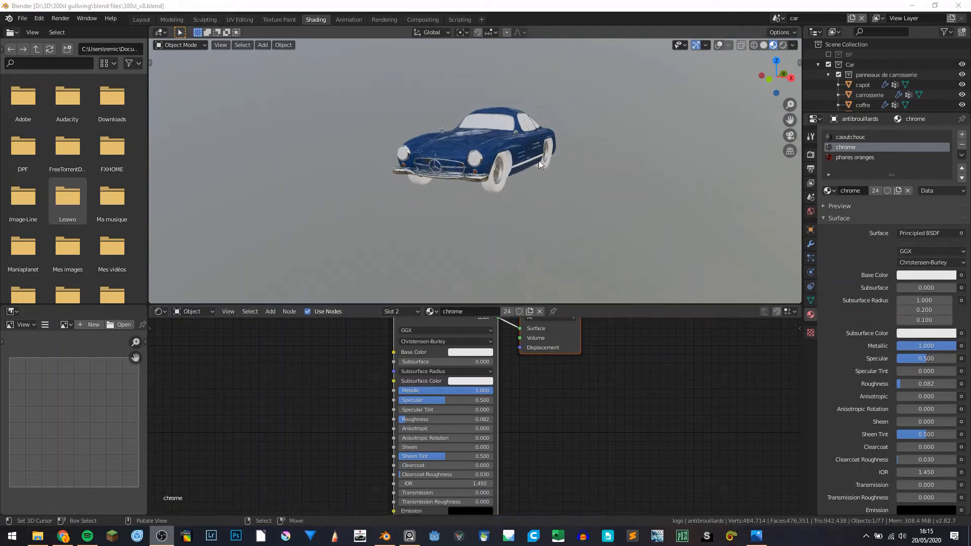
pyautogui.moveTo(480, 161)
pyautogui.mouseDown(button='middle')
pyautogui.moveTo(430, 170)
pyautogui.moveTo(484, 168)
pyautogui.mouseUp(button='middle')
pyautogui.scroll(4, 424, 172)
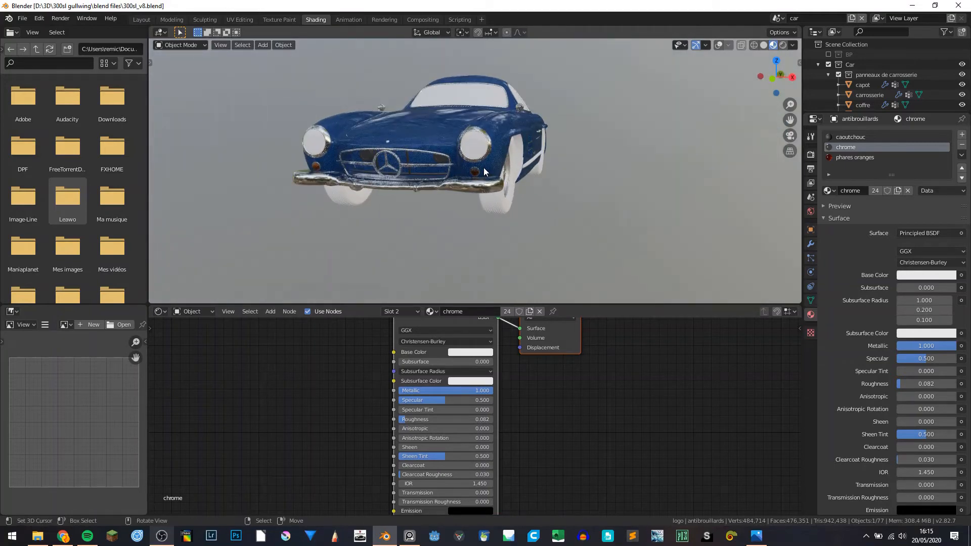
pyautogui.moveTo(515, 158); pyautogui.dragTo(605, 195, button='middle')
pyautogui.scroll(-3, 551, 207)
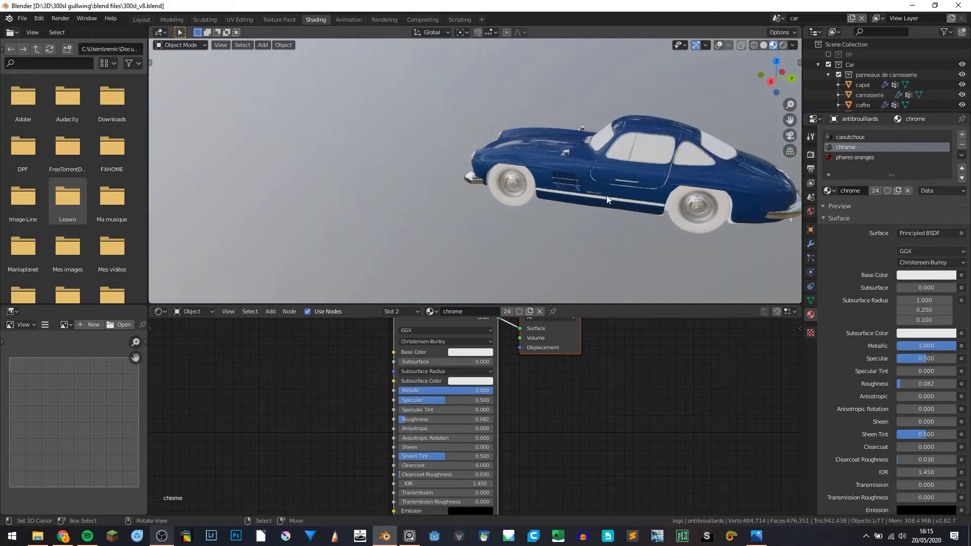
# - Show the overlays and create a new material named vitres on the side window glass
pyautogui.scroll(2, 412, 244)
pyautogui.scroll(3, 384, 252)
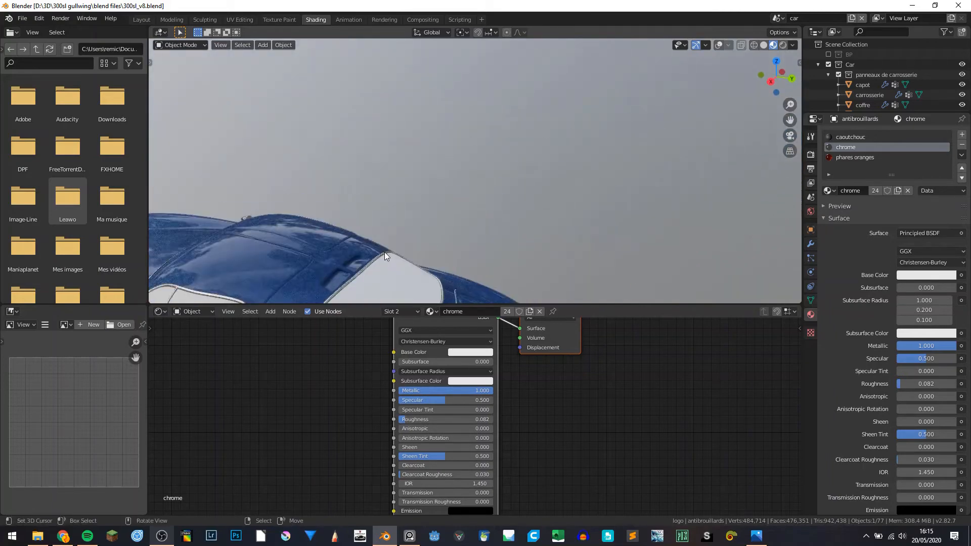
pyautogui.scroll(2, 449, 222)
pyautogui.scroll(2, 453, 187)
pyautogui.rightClick(499, 162)
pyautogui.hotkey('alt', 'shift', 'z')
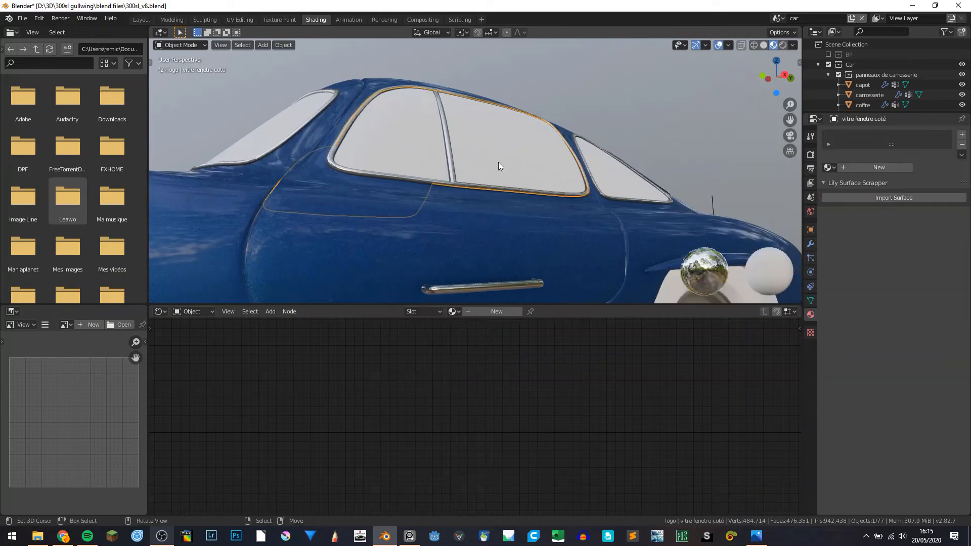
pyautogui.scroll(-7, 499, 161)
pyautogui.moveTo(486, 177); pyautogui.dragTo(502, 193, button='middle')
pyautogui.scroll(2, 530, 199)
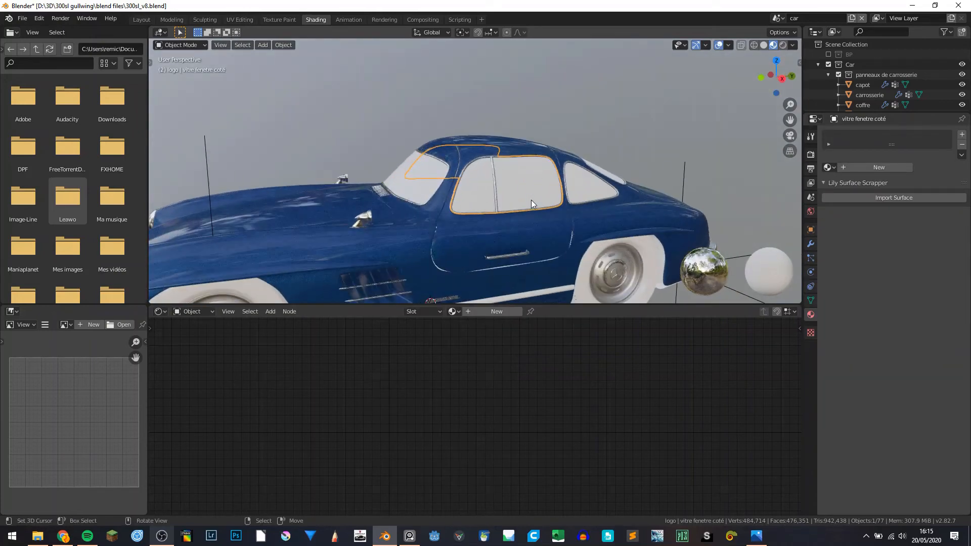
pyautogui.click(465, 311)
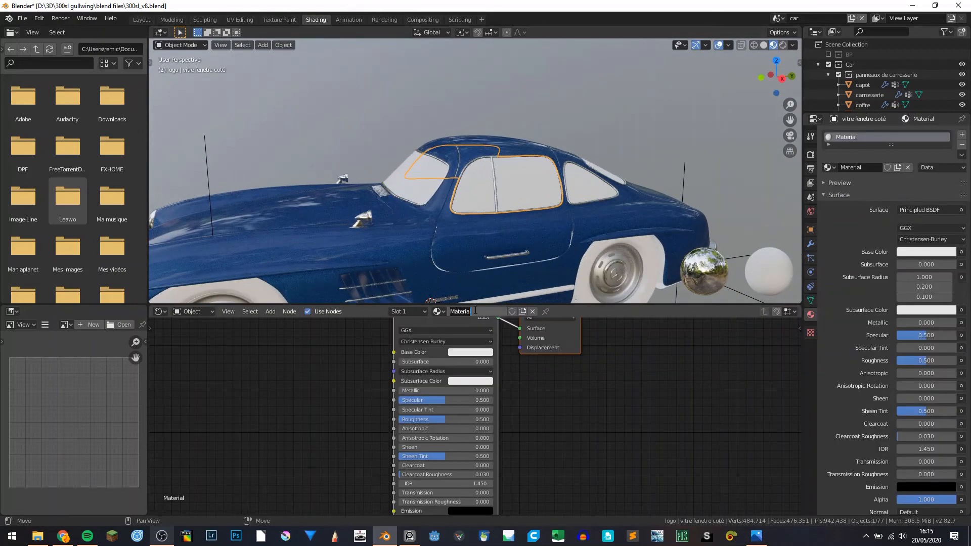
pyautogui.click(475, 310)
pyautogui.write('vitres')
pyautogui.press('Return')
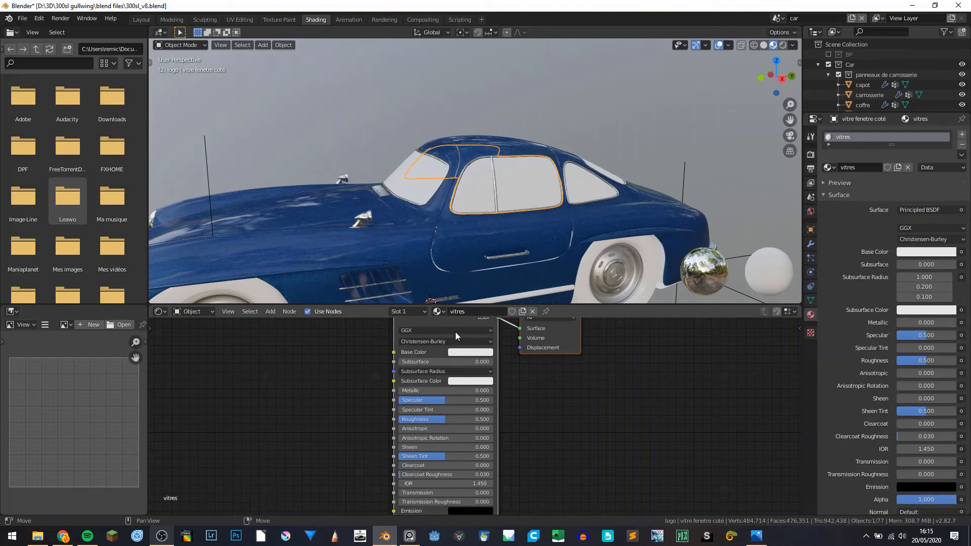
# - Set the vitres material's Transmission to 1.000 and its Roughness to 0.000
pyautogui.moveTo(405, 492); pyautogui.dragTo(493, 493)
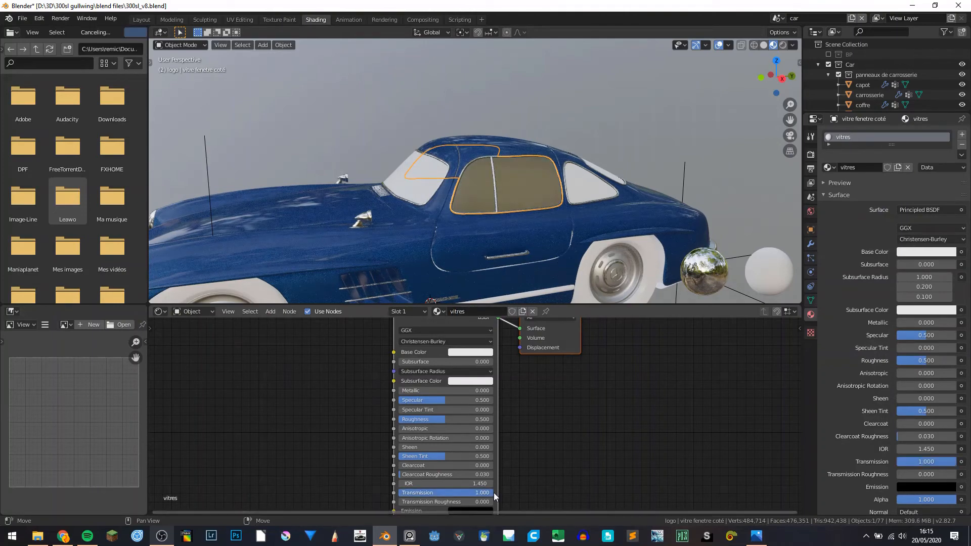
pyautogui.moveTo(486, 175); pyautogui.dragTo(509, 176, button='middle')
pyautogui.scroll(-10, 895, 384)
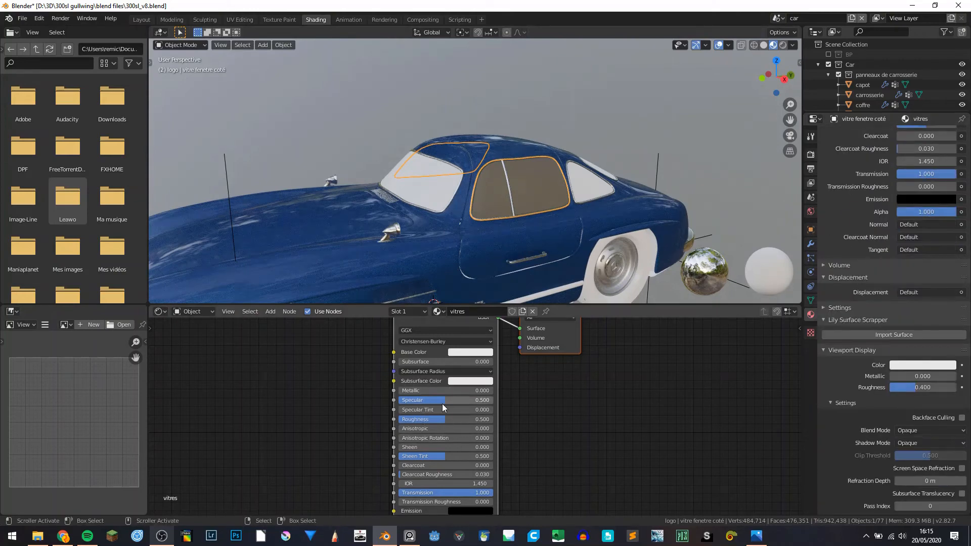
pyautogui.moveTo(439, 417); pyautogui.dragTo(400, 410)
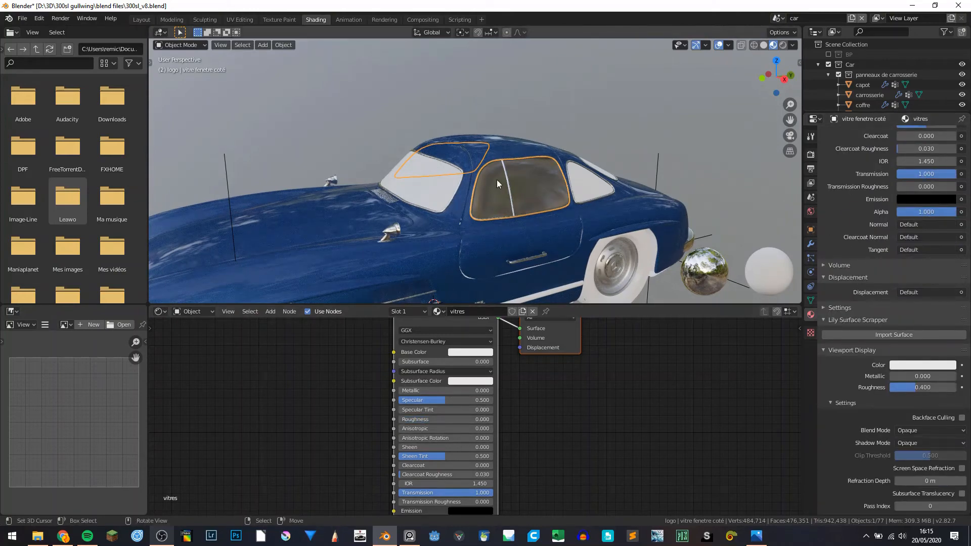
# - Hide the overlays and enable Screen Space Refraction for the vitres material
pyautogui.moveTo(498, 186); pyautogui.dragTo(544, 206, button='middle')
pyautogui.hotkey('alt', 'shift', 'z')
pyautogui.scroll(-6, 367, 190)
pyautogui.scroll(7, 484, 182)
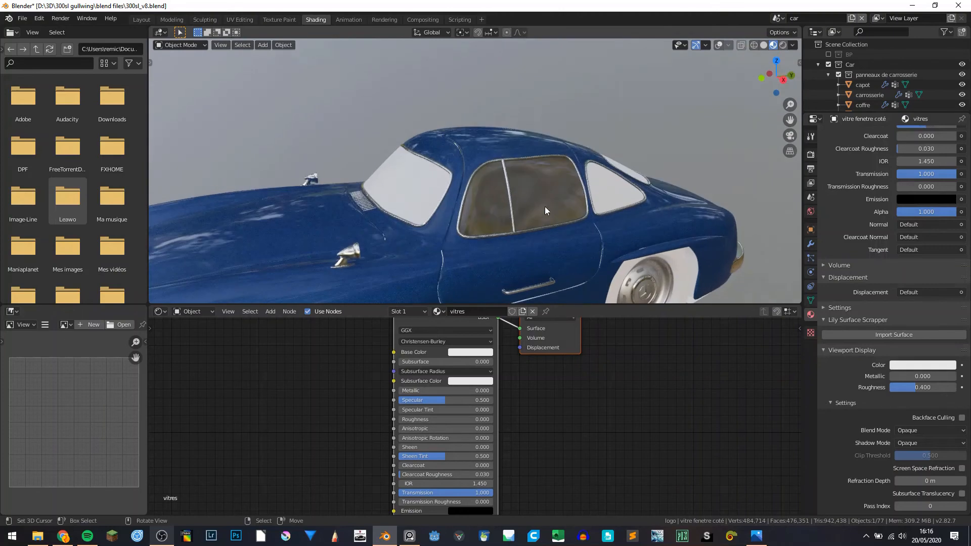
pyautogui.click(961, 469)
# - Apply the existing vitres material to the front windshield glass
pyautogui.moveTo(575, 244); pyautogui.dragTo(581, 187, button='middle')
pyautogui.click(580, 184)
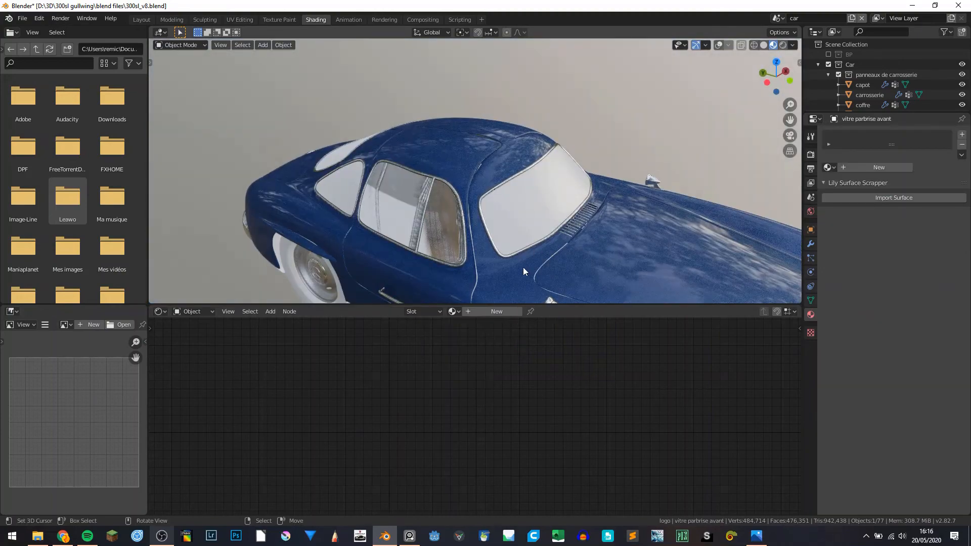
pyautogui.click(460, 311)
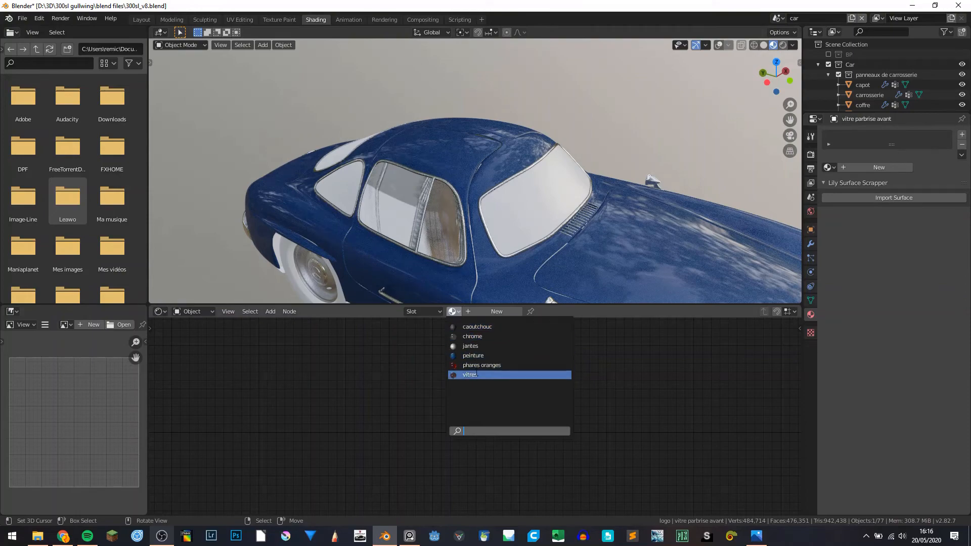
pyautogui.click(476, 375)
# - Apply the existing vitres material to the rear side window and to the rear windshield
pyautogui.moveTo(381, 171); pyautogui.dragTo(459, 171, button='middle')
pyautogui.click(435, 236)
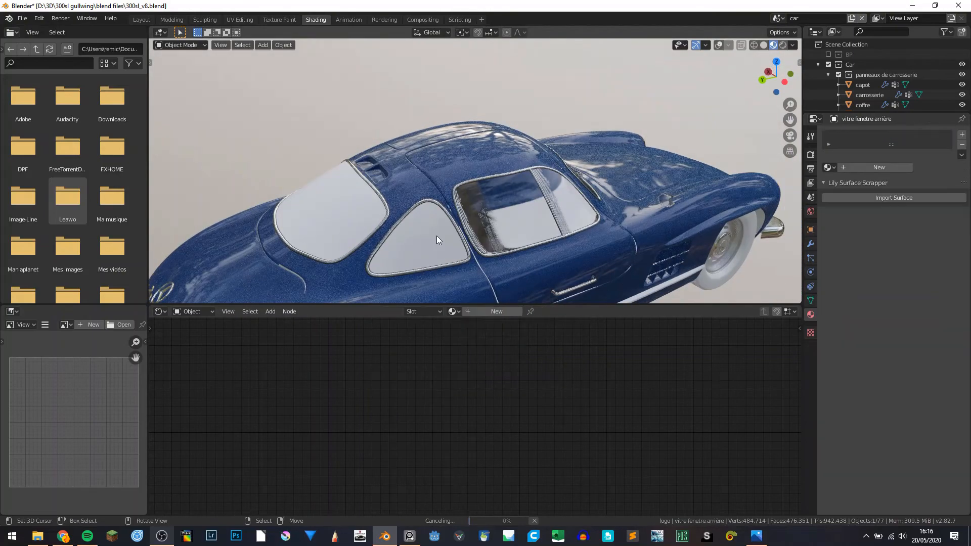
pyautogui.click(457, 313)
pyautogui.click(476, 374)
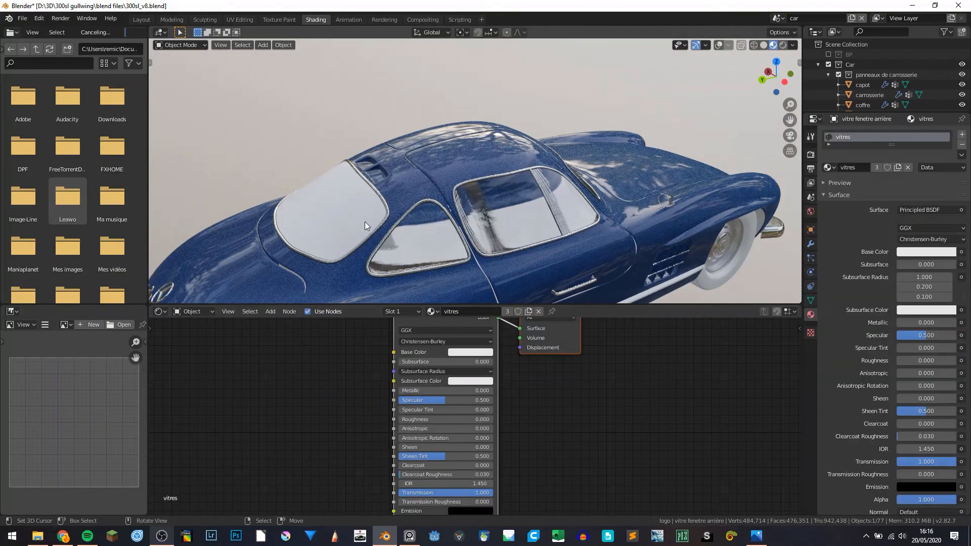
pyautogui.click(365, 221)
pyautogui.click(452, 311)
pyautogui.click(476, 374)
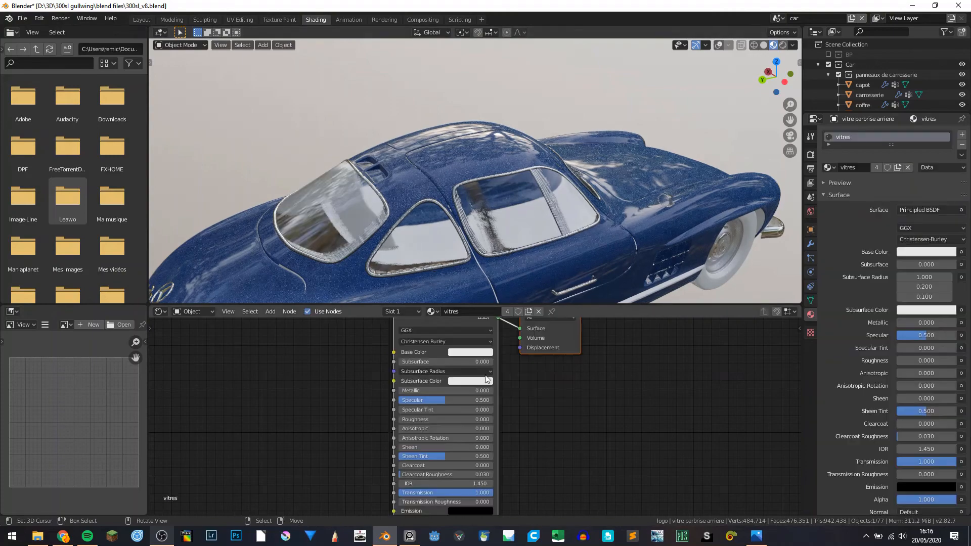
# - Apply the existing caoutchouc material to the floor panel under the car
pyautogui.moveTo(548, 201); pyautogui.dragTo(411, 168, button='middle')
pyautogui.click(438, 165)
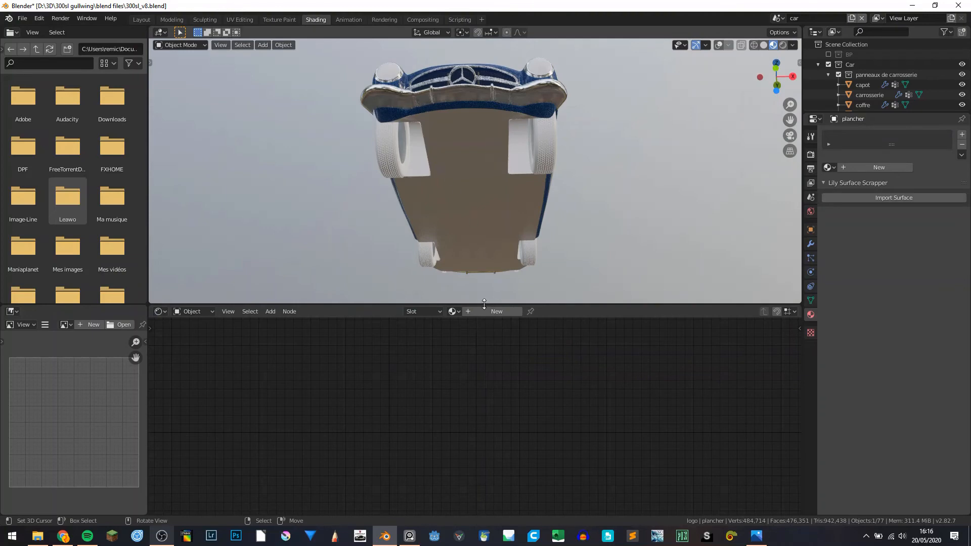
pyautogui.click(457, 311)
pyautogui.click(471, 336)
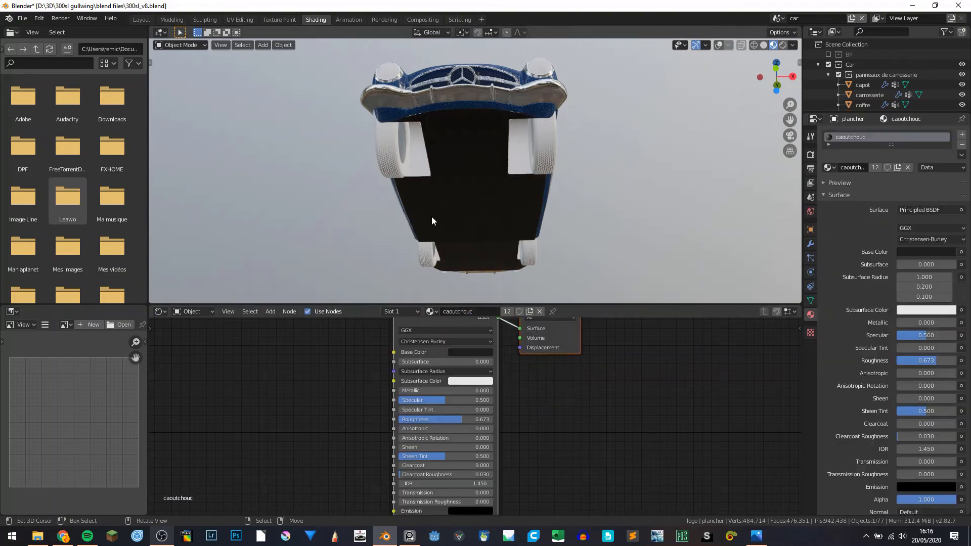
# - Apply the existing caoutchouc material to the wheel guards under the car and save the file
pyautogui.click(419, 171)
pyautogui.click(458, 311)
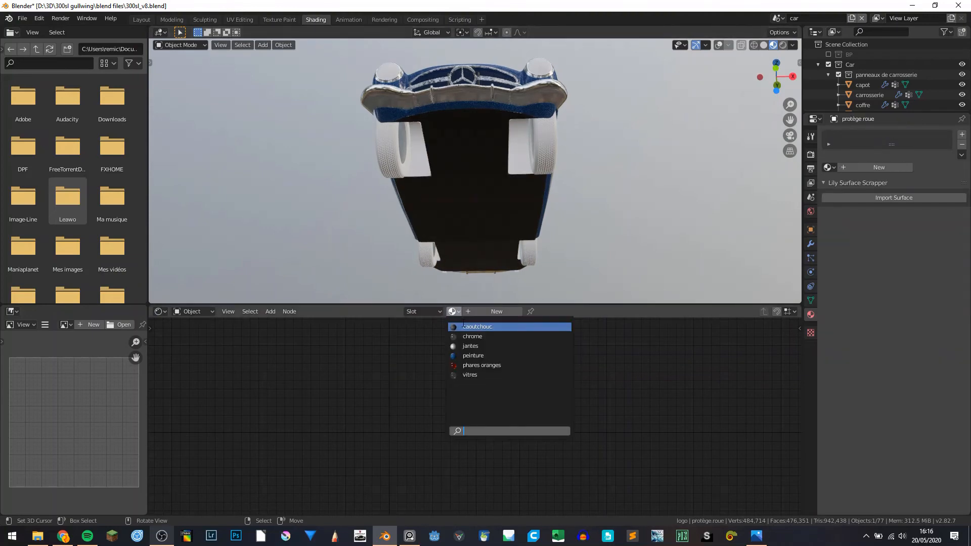
pyautogui.click(465, 326)
pyautogui.moveTo(441, 296); pyautogui.dragTo(472, 226, button='middle')
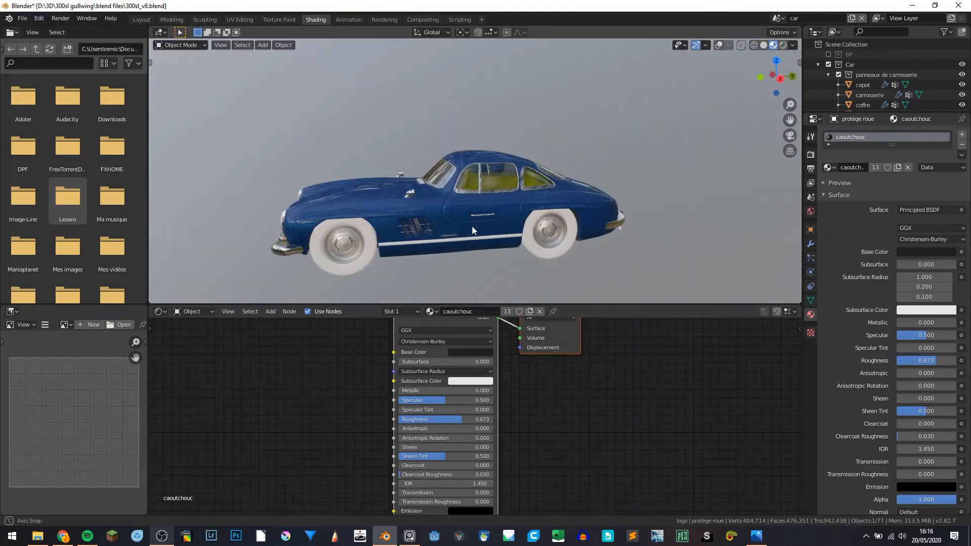
pyautogui.hotkey('ctrl', 's')
# - Isolate the rear reflectors below the back bumper in local view
pyautogui.moveTo(384, 223); pyautogui.dragTo(568, 221, button='middle')
pyautogui.click(646, 289)
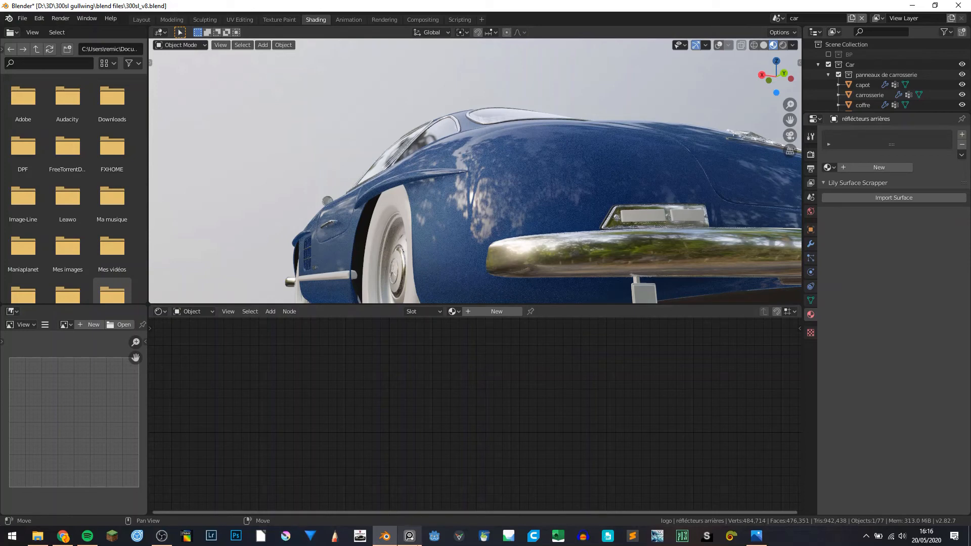
pyautogui.click(409, 536)
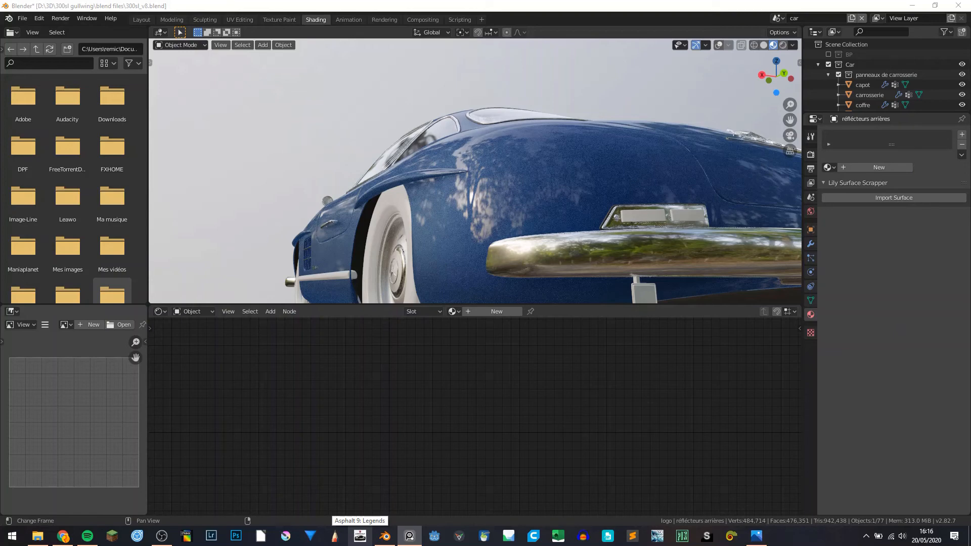
pyautogui.click(649, 288)
pyautogui.press('KP_Decimal')
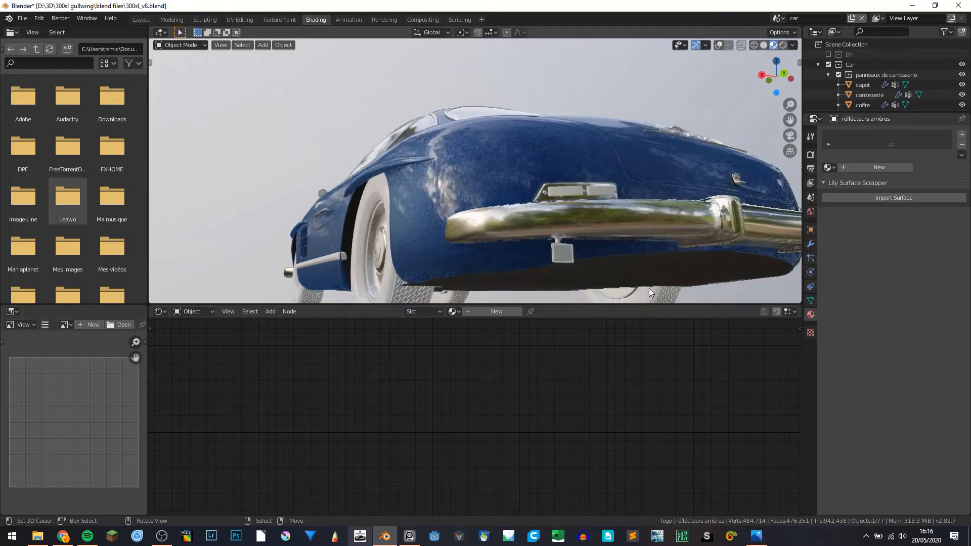
pyautogui.scroll(-3, 649, 288)
pyautogui.press('Tab')
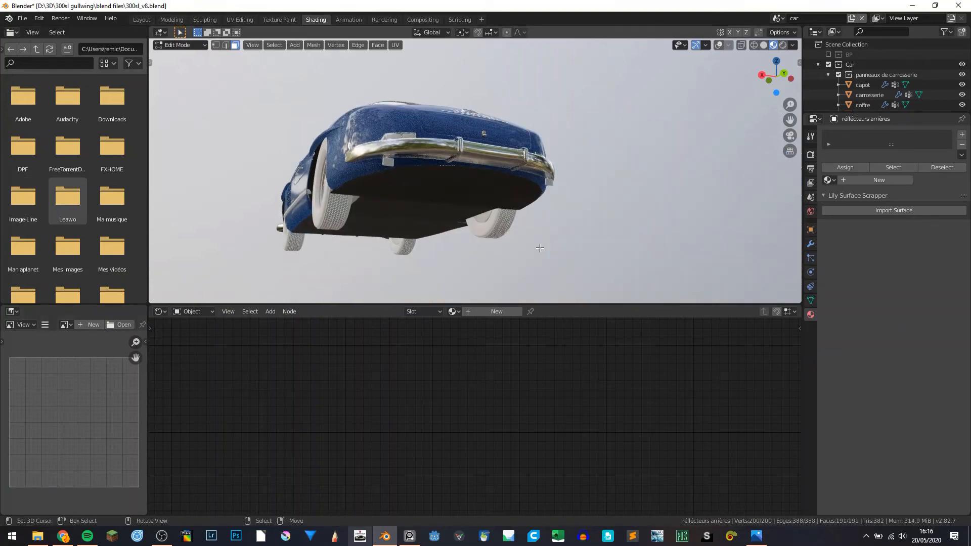
pyautogui.press('KP_Decimal')
pyautogui.press('Tab')
pyautogui.press('KP_Divide')
# - Show the overlays and select only the linked faces of one reflector's lens in Edit Mode
pyautogui.press('Tab')
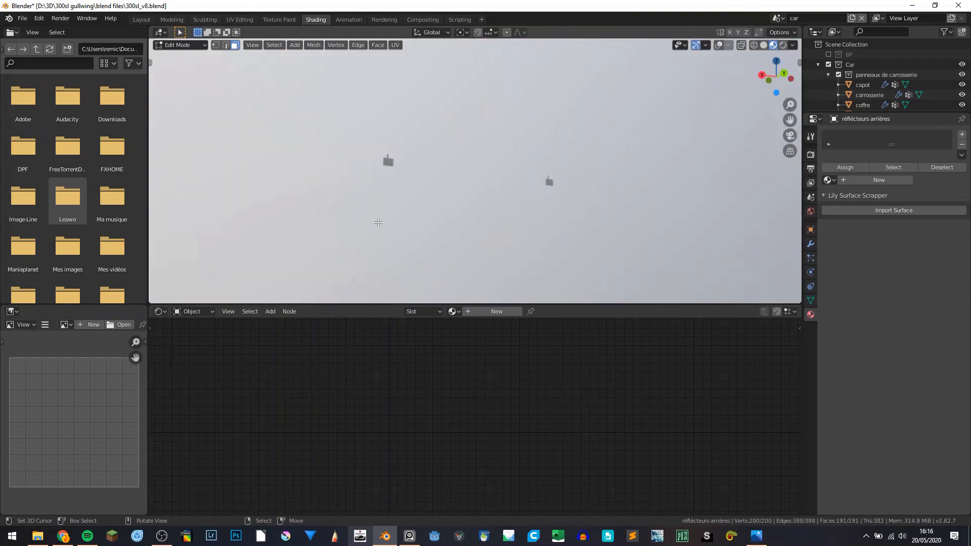
pyautogui.press('KP_Decimal')
pyautogui.hotkey('shift', 'alt', 'z')
pyautogui.moveTo(418, 208); pyautogui.dragTo(468, 283, button='middle')
pyautogui.hotkey('alt', 'a')
pyautogui.press('l')
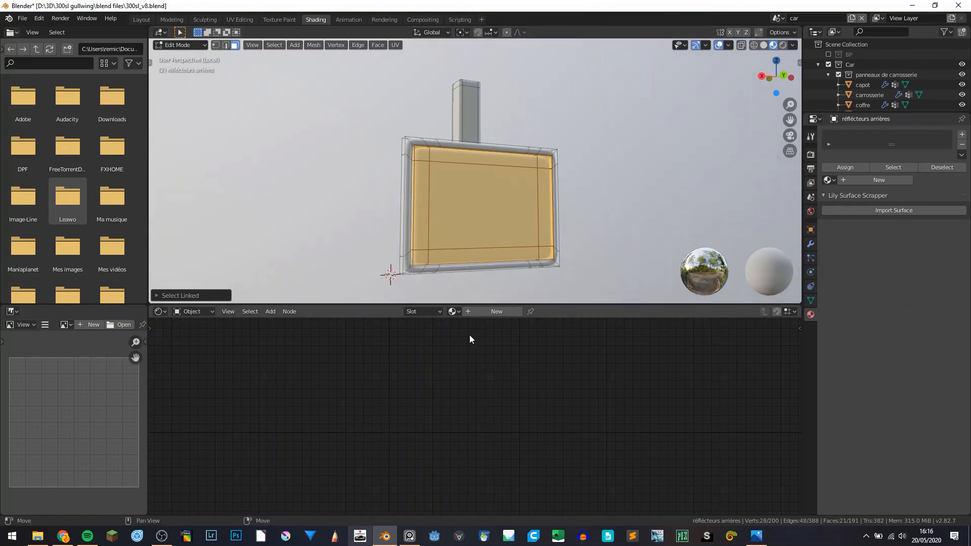
# - Apply phares oranges to the reflectors and assign the selected lens faces to a second slot with the same material
pyautogui.click(452, 311)
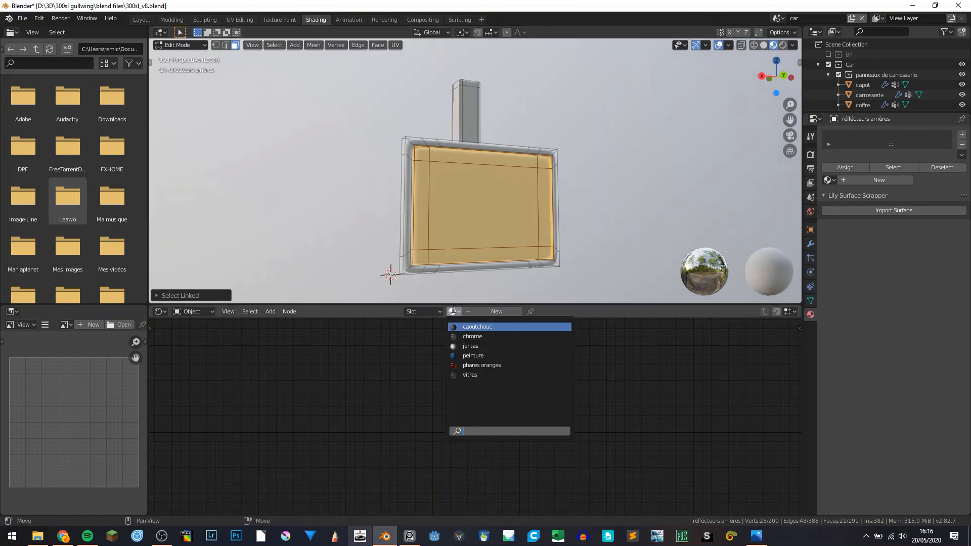
pyautogui.click(486, 365)
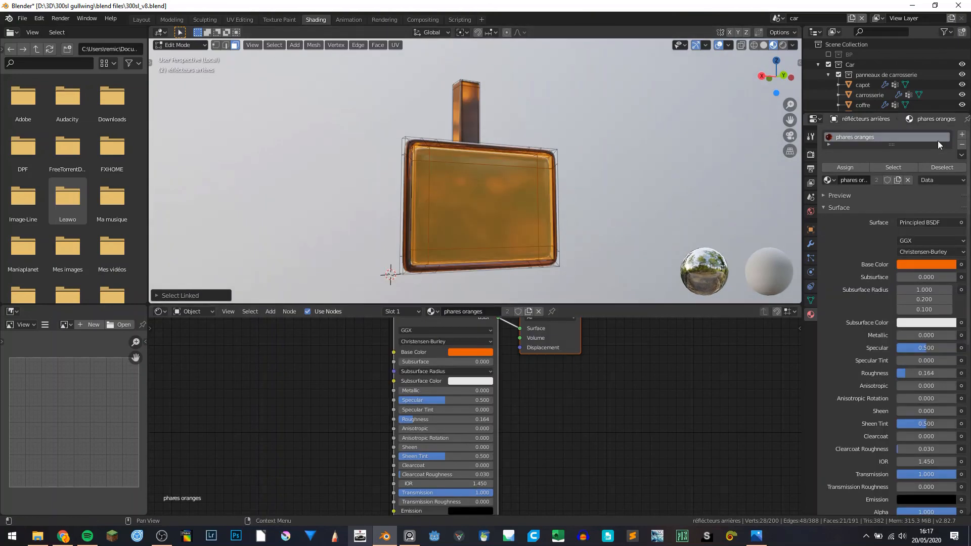
pyautogui.click(962, 134)
pyautogui.click(840, 190)
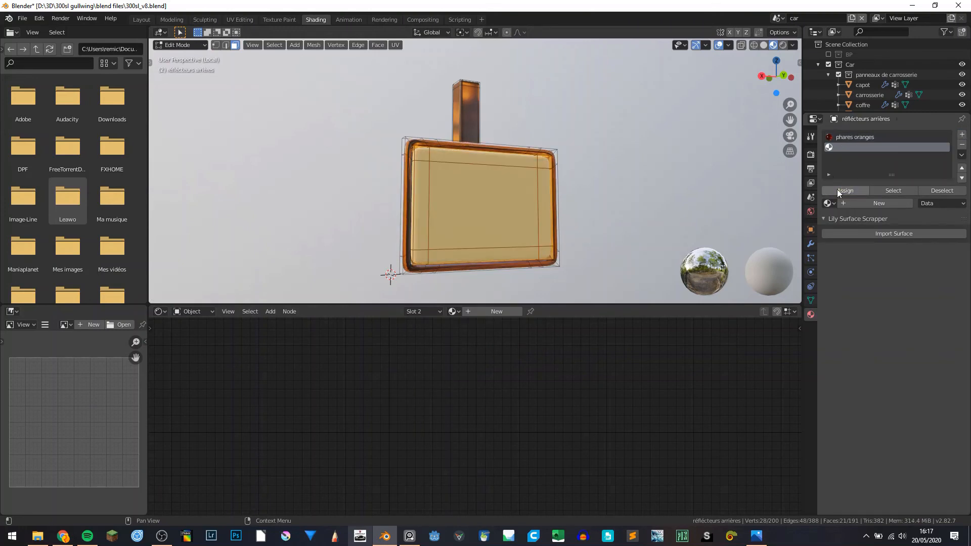
pyautogui.click(828, 202)
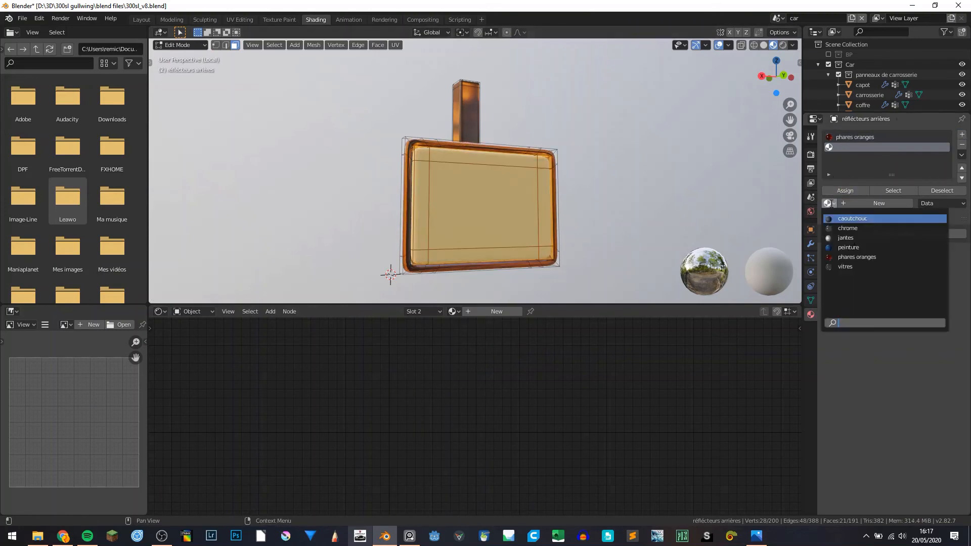
pyautogui.click(854, 257)
# - Replace the first slot's material with chrome for the reflector frame and bracket, and leave the isolated view
pyautogui.click(857, 137)
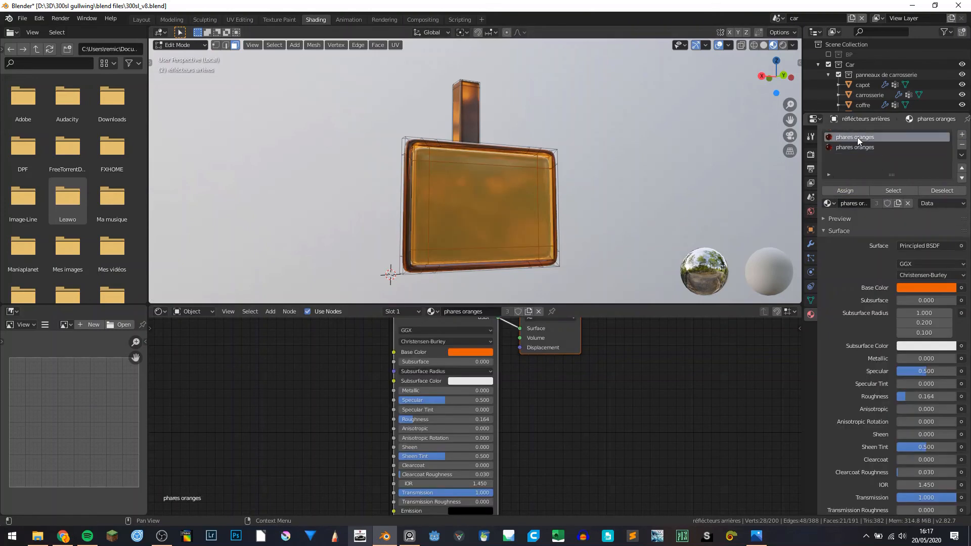
pyautogui.click(828, 203)
pyautogui.click(857, 230)
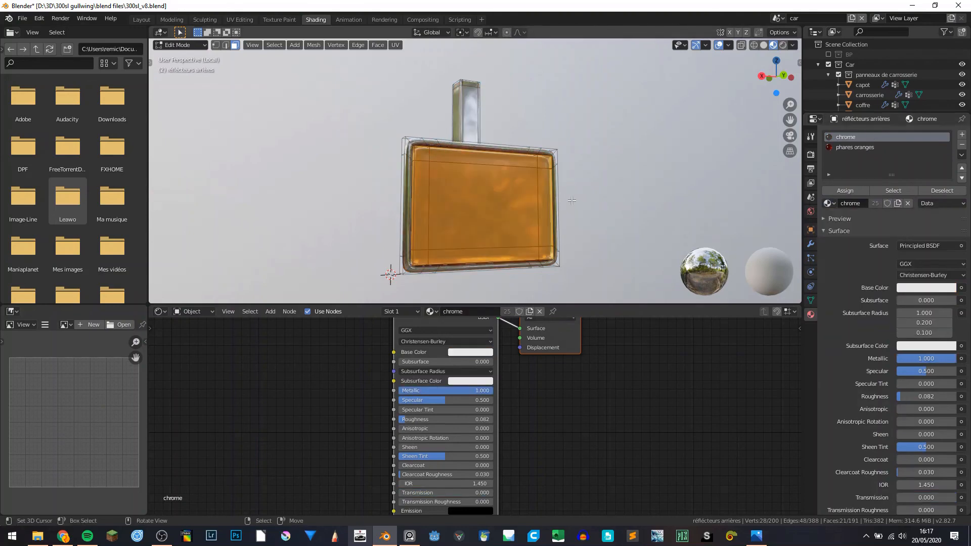
pyautogui.press('Tab')
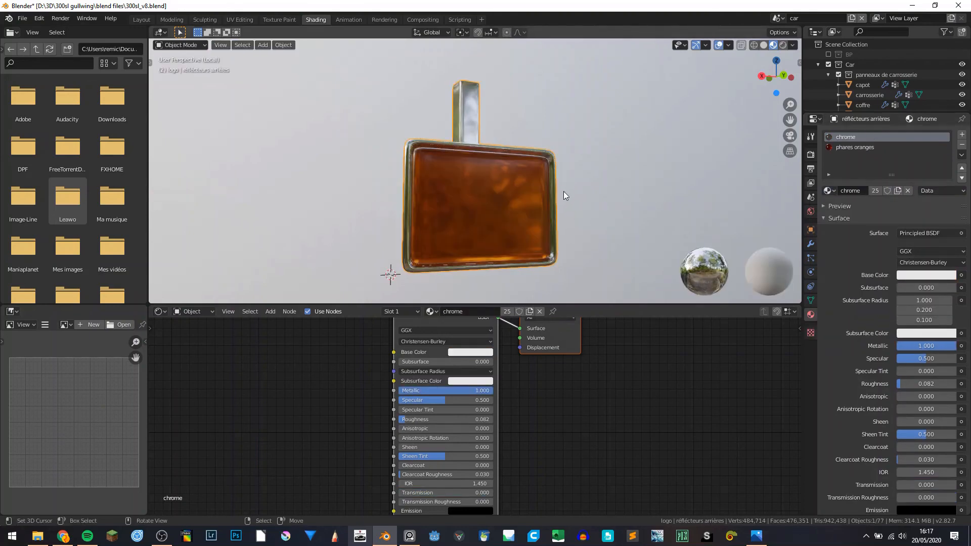
pyautogui.press('KP_Divide')
# - Select only the linked faces of the outer lens in the rear light glass in Edit Mode, with overlays shown
pyautogui.scroll(-12, 536, 193)
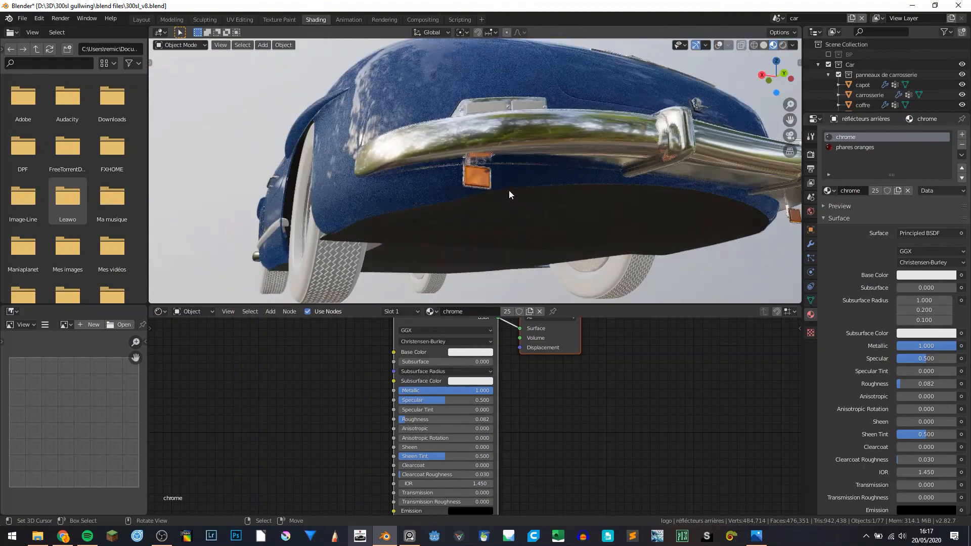
pyautogui.moveTo(506, 189); pyautogui.dragTo(475, 191, button='middle')
pyautogui.scroll(6, 478, 147)
pyautogui.moveTo(478, 134); pyautogui.dragTo(548, 147, button='middle')
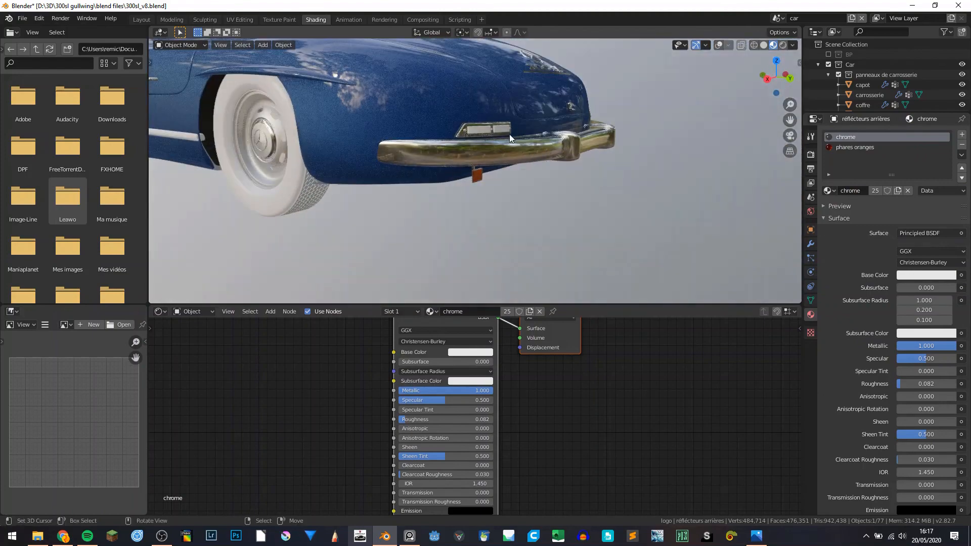
pyautogui.scroll(6, 507, 102)
pyautogui.moveTo(536, 91); pyautogui.dragTo(513, 99, button='middle')
pyautogui.scroll(-3, 513, 100)
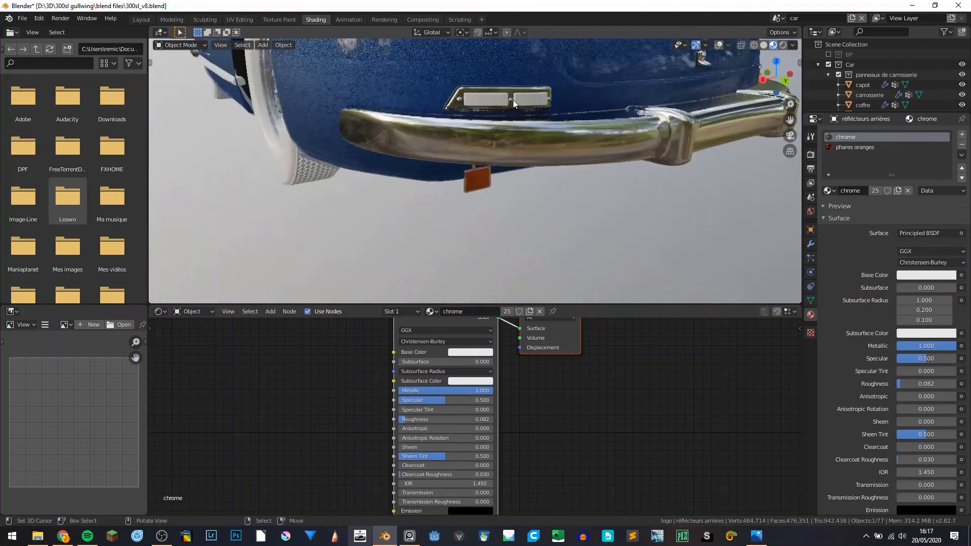
pyautogui.click(513, 108)
pyautogui.hotkey('shift', 'alt', 'z')
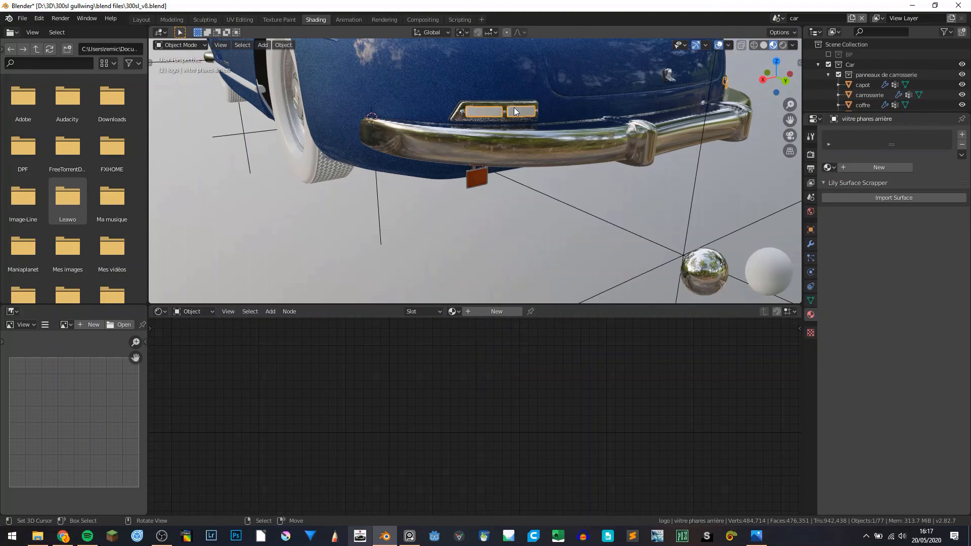
pyautogui.press('Tab')
pyautogui.hotkey('alt', 'a')
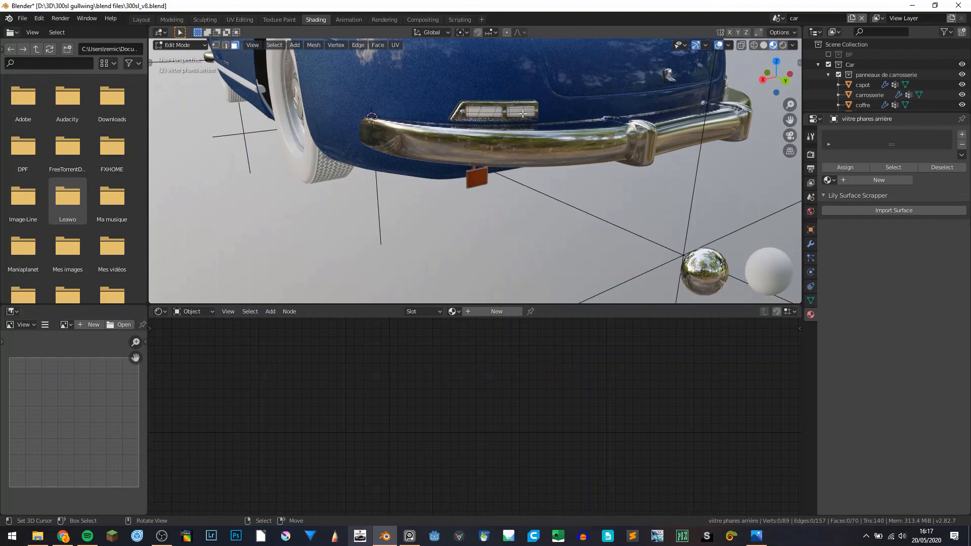
pyautogui.press('l')
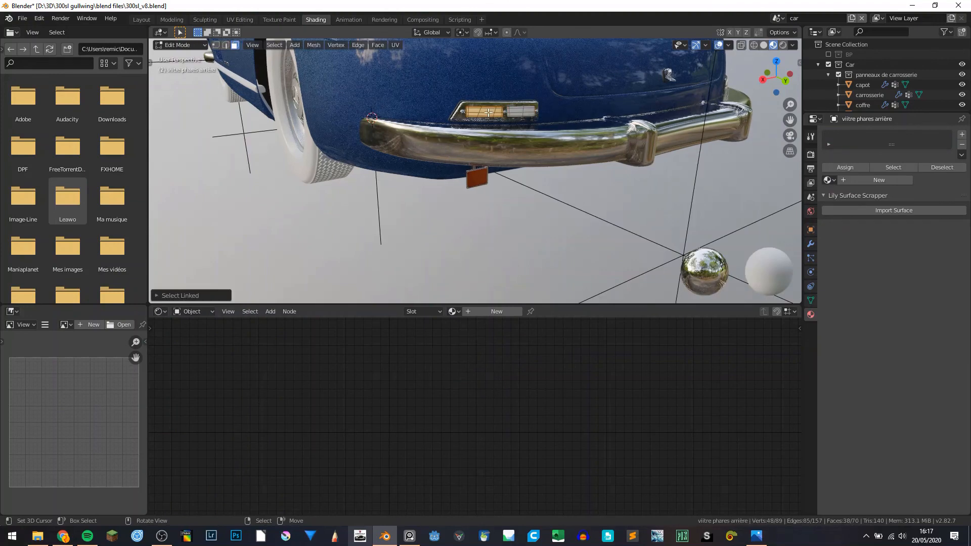
# - Add two material slots to the rear light glass and assign phares oranges in the second slot to the outer lens
pyautogui.click(962, 135)
pyautogui.click(962, 134)
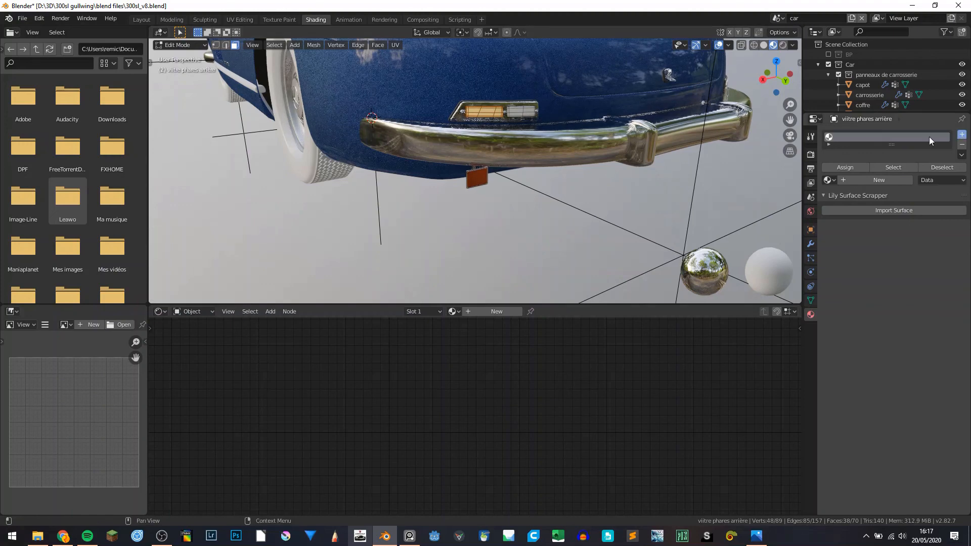
pyautogui.click(828, 202)
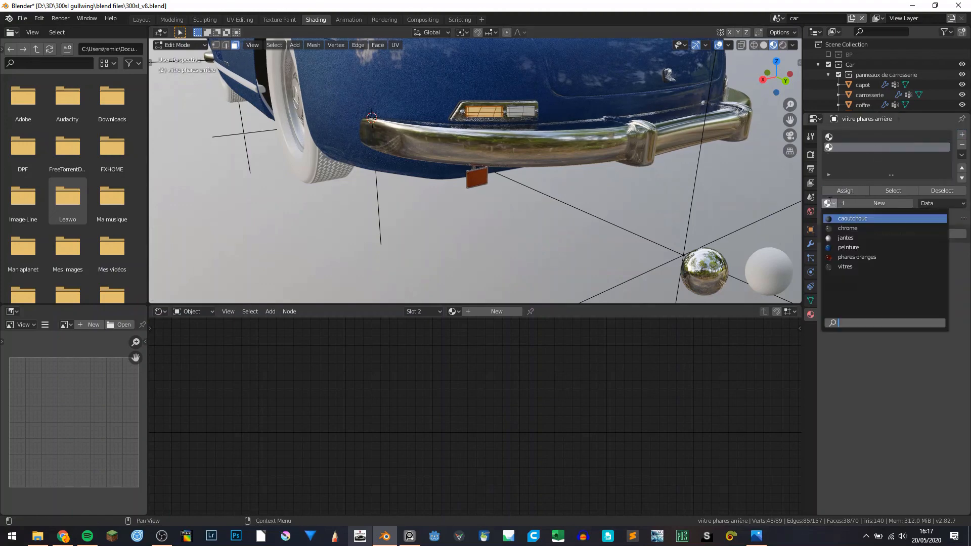
pyautogui.click(859, 258)
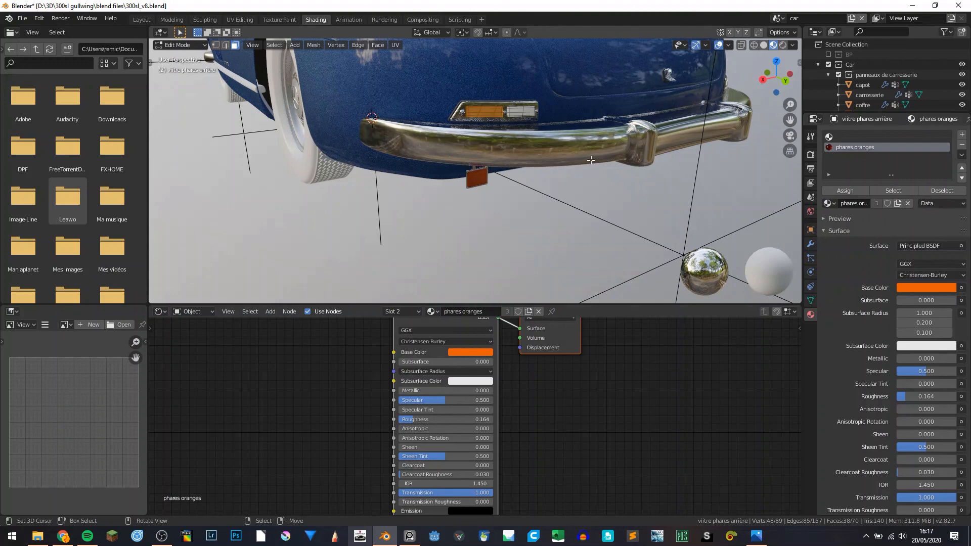
pyautogui.press('Tab')
# - Hide the overlays and save the file
pyautogui.click(527, 113)
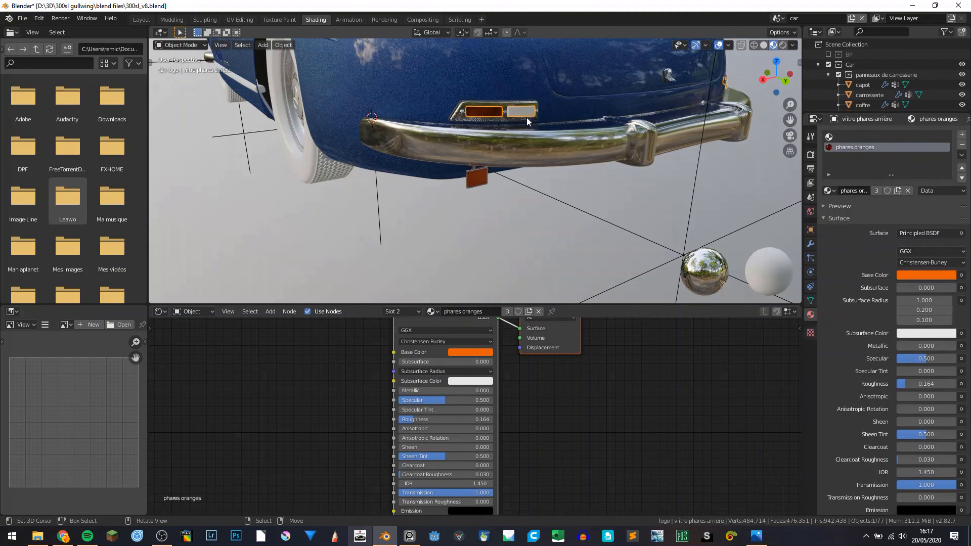
pyautogui.scroll(-5, 526, 117)
pyautogui.hotkey('ctrl', 's')
pyautogui.moveTo(513, 147)
pyautogui.mouseDown(button='middle')
pyautogui.moveTo(486, 112)
pyautogui.moveTo(523, 153)
pyautogui.mouseUp(button='middle')
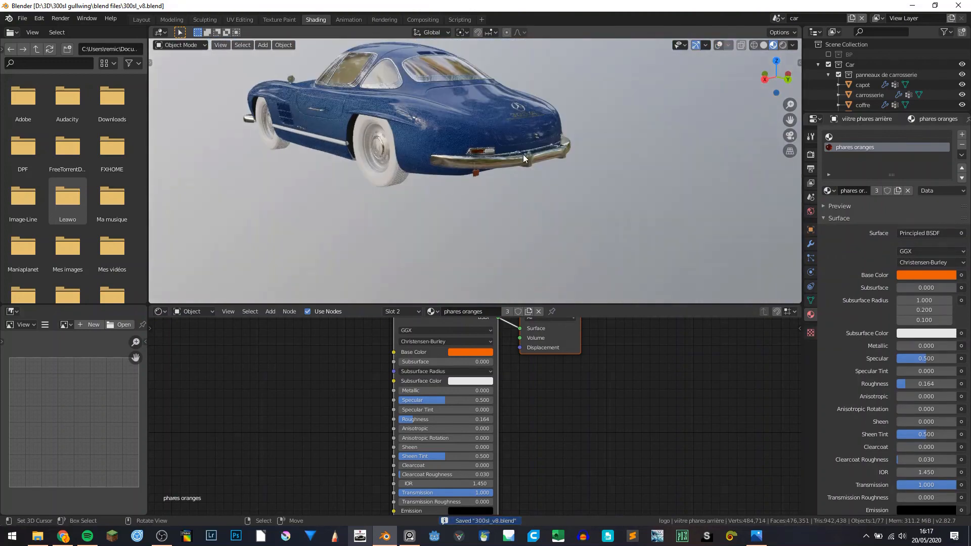